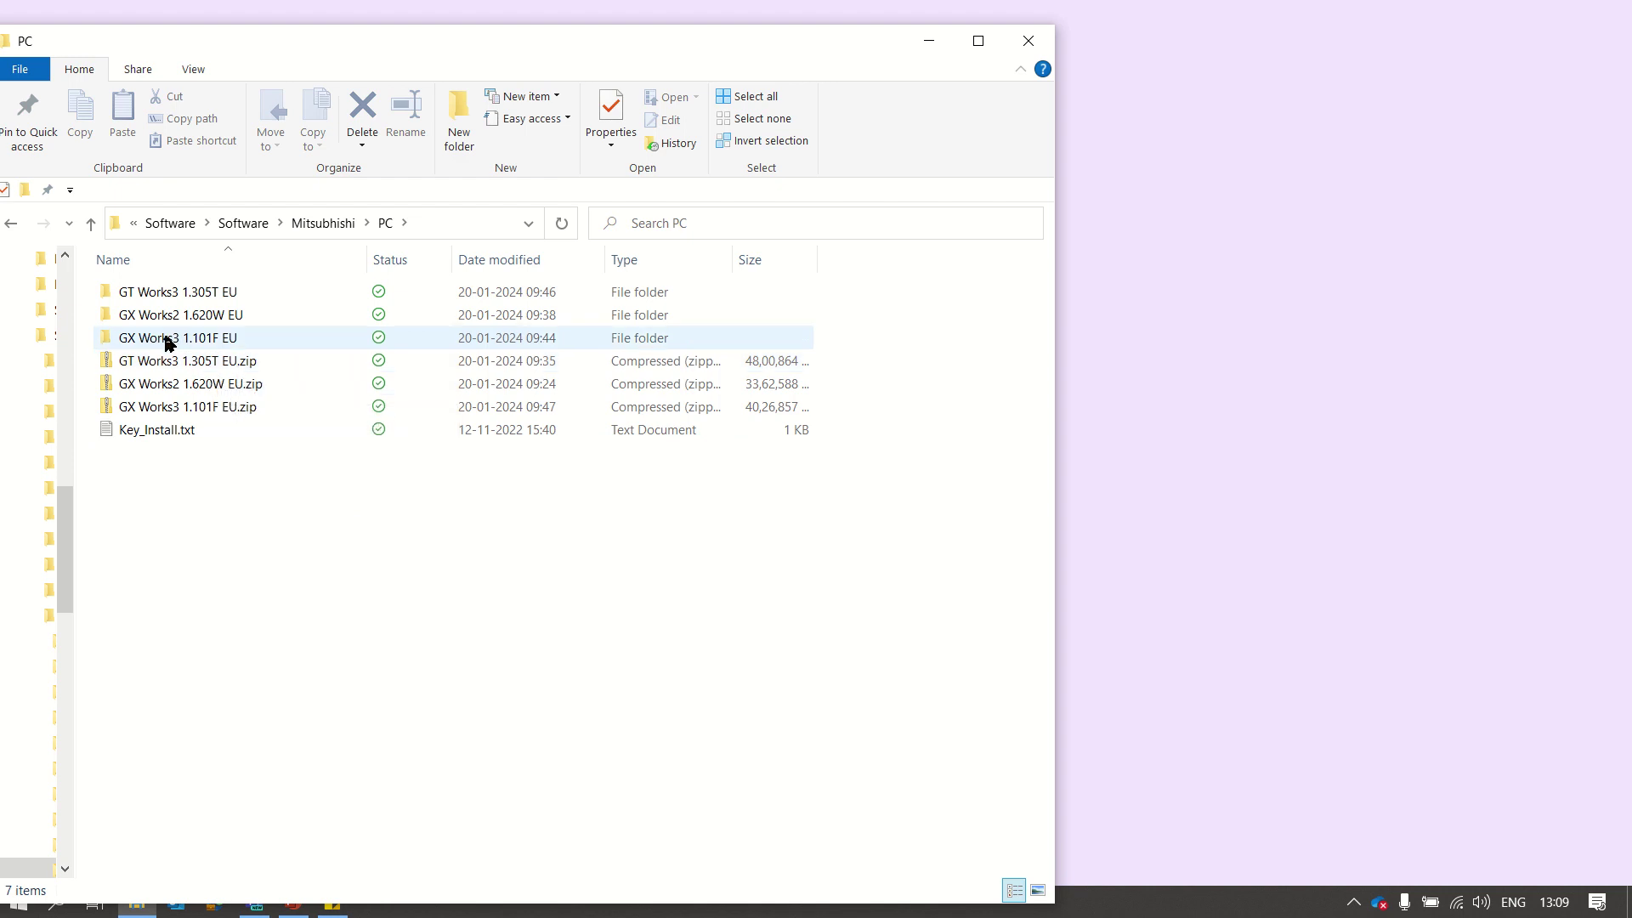
Step: Run autorun.exe from the nested GX Works3 1.101F EU installation folder and allow it
{"action": "double_click", "coordinate": [183, 339]}
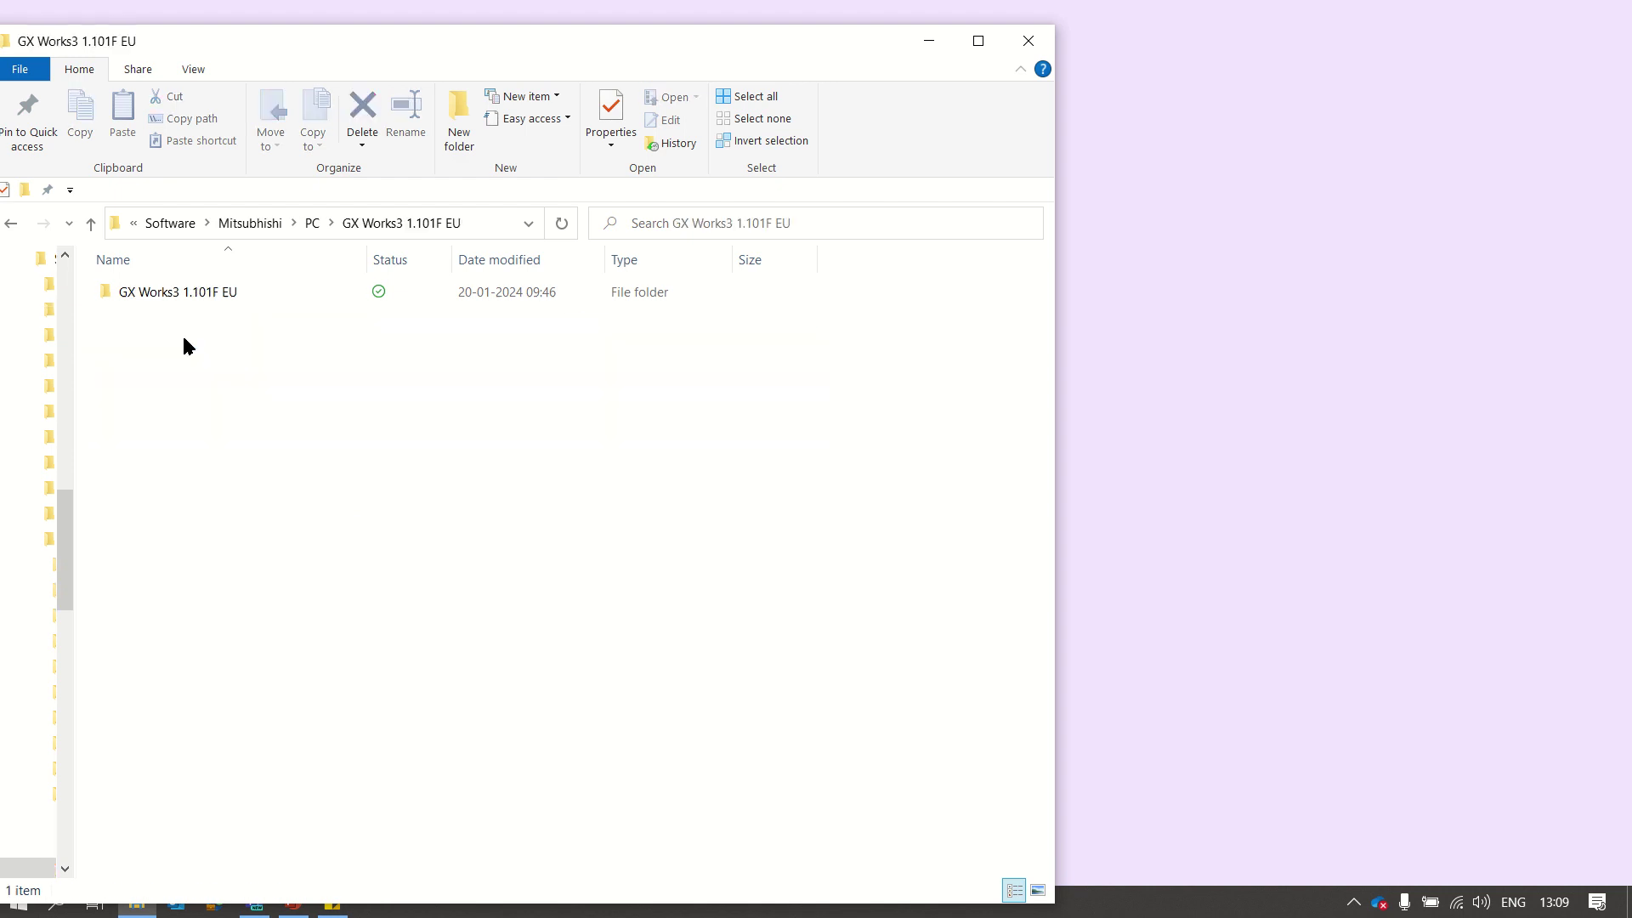
{"action": "double_click", "coordinate": [201, 294]}
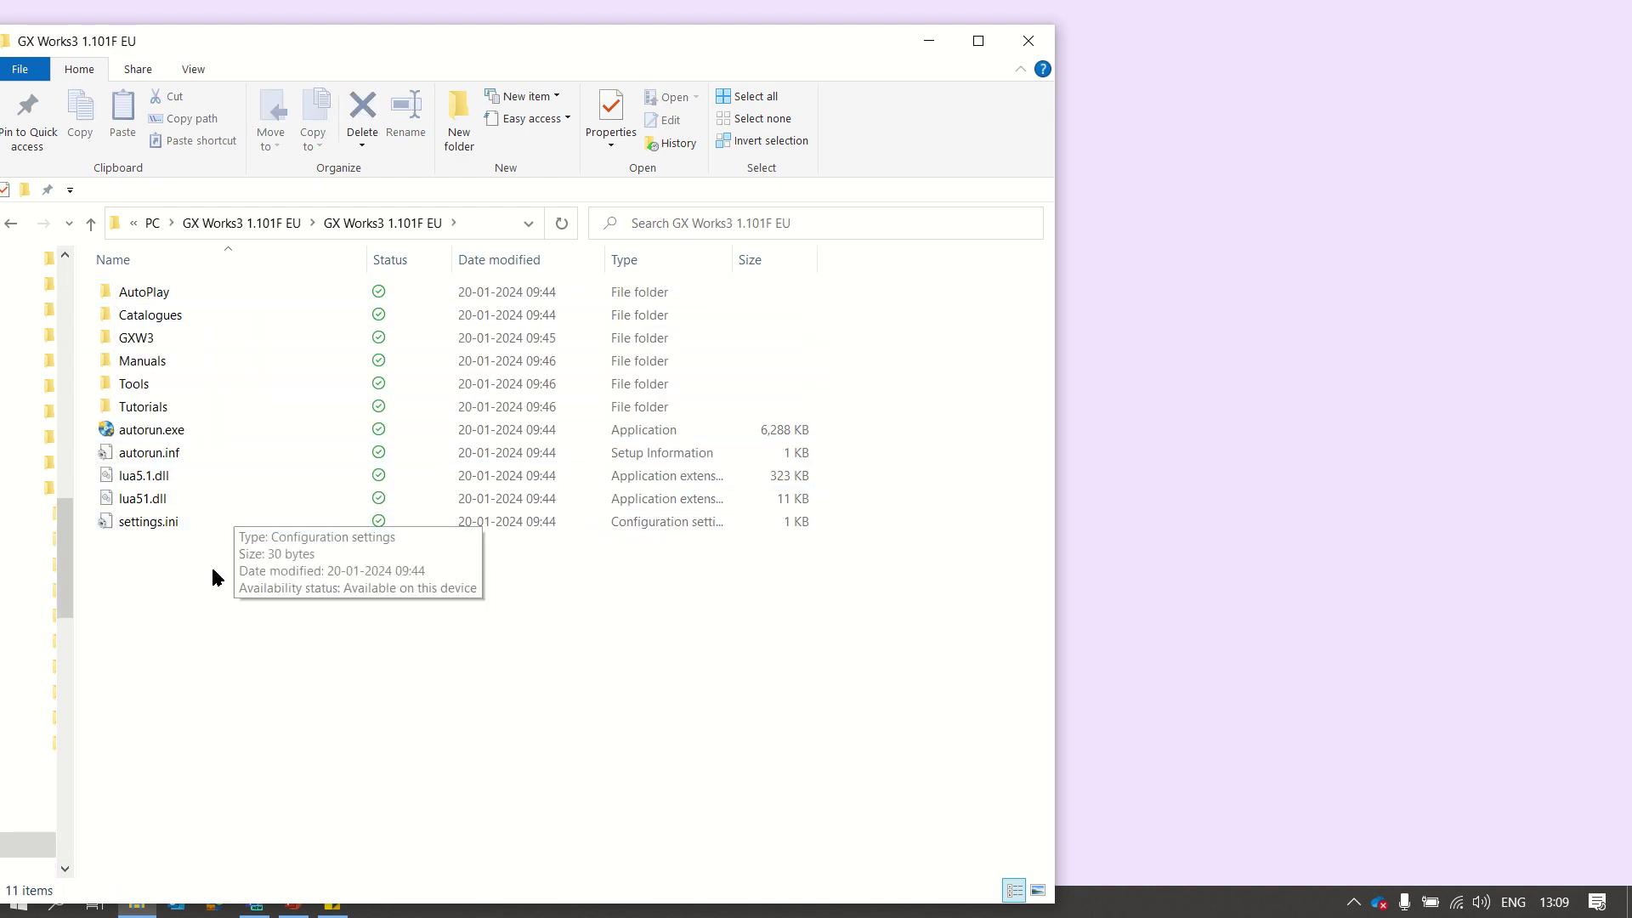
{"action": "double_click", "coordinate": [169, 431]}
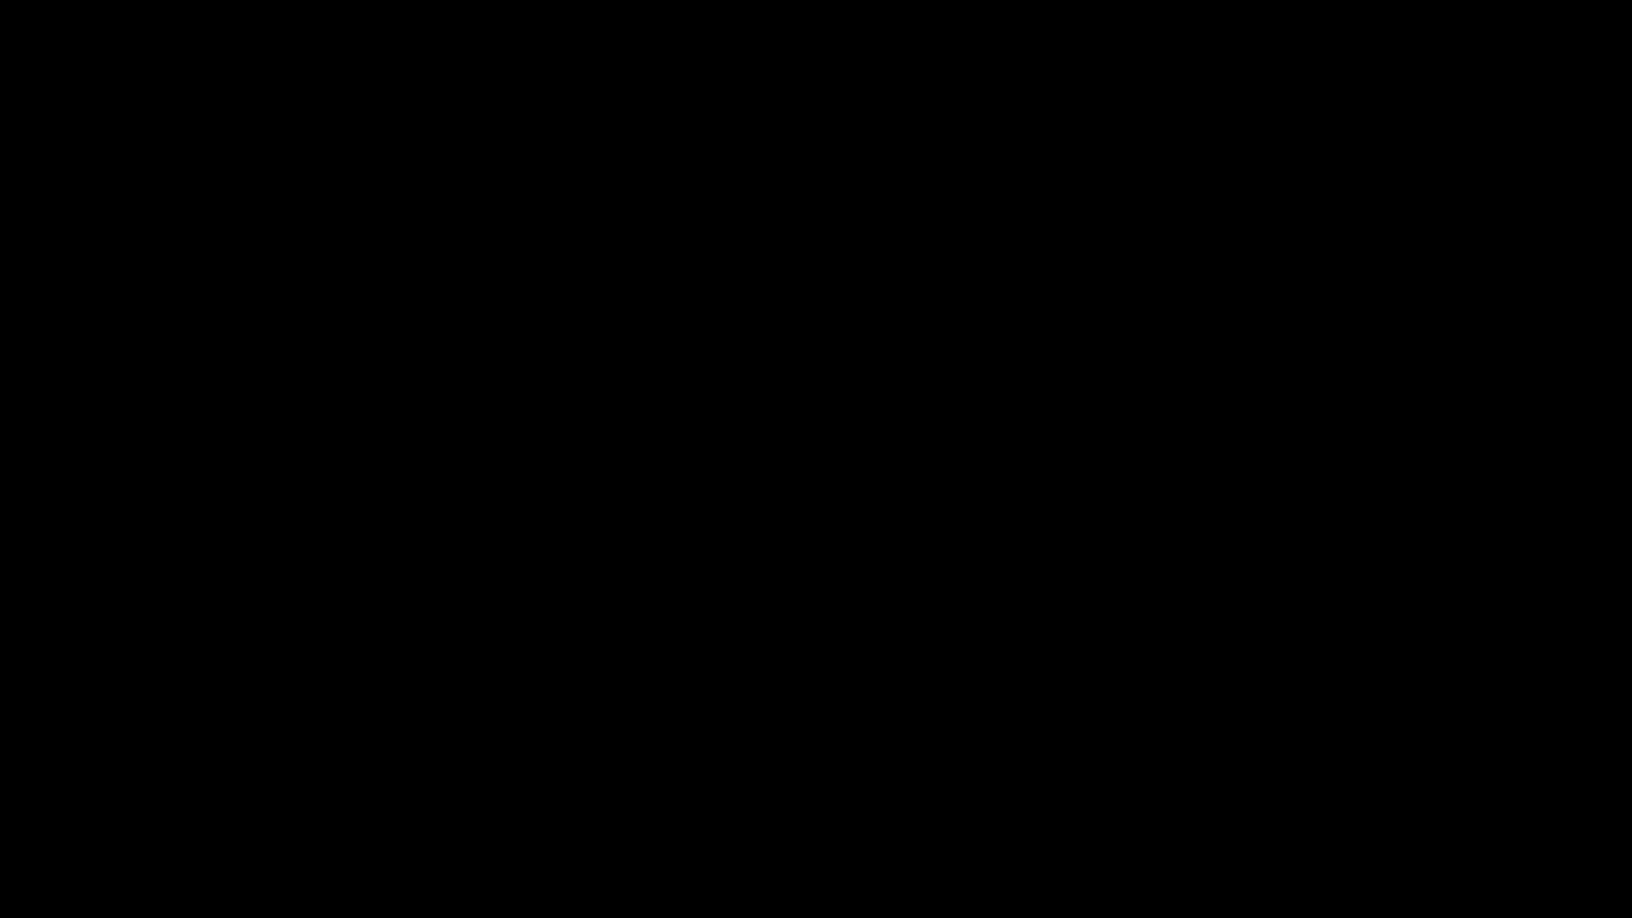
{"action": "left_click", "coordinate": [641, 601]}
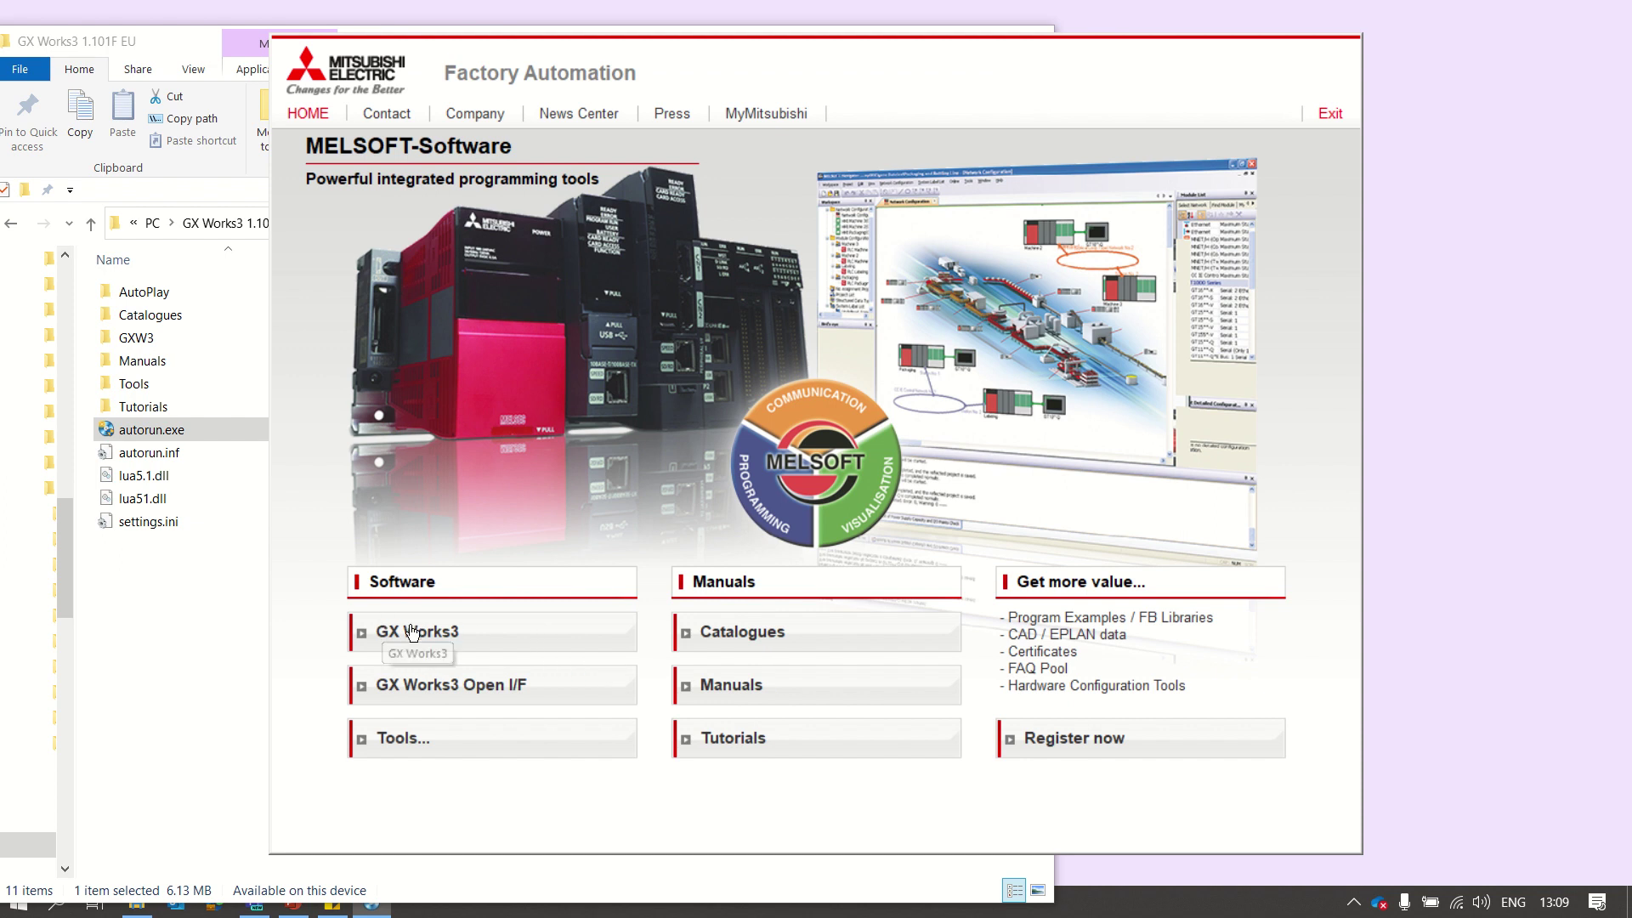
Step: Start the GX Works3 setup from the MELSOFT launcher and acknowledge the close-applications warning
{"action": "left_click", "coordinate": [501, 639]}
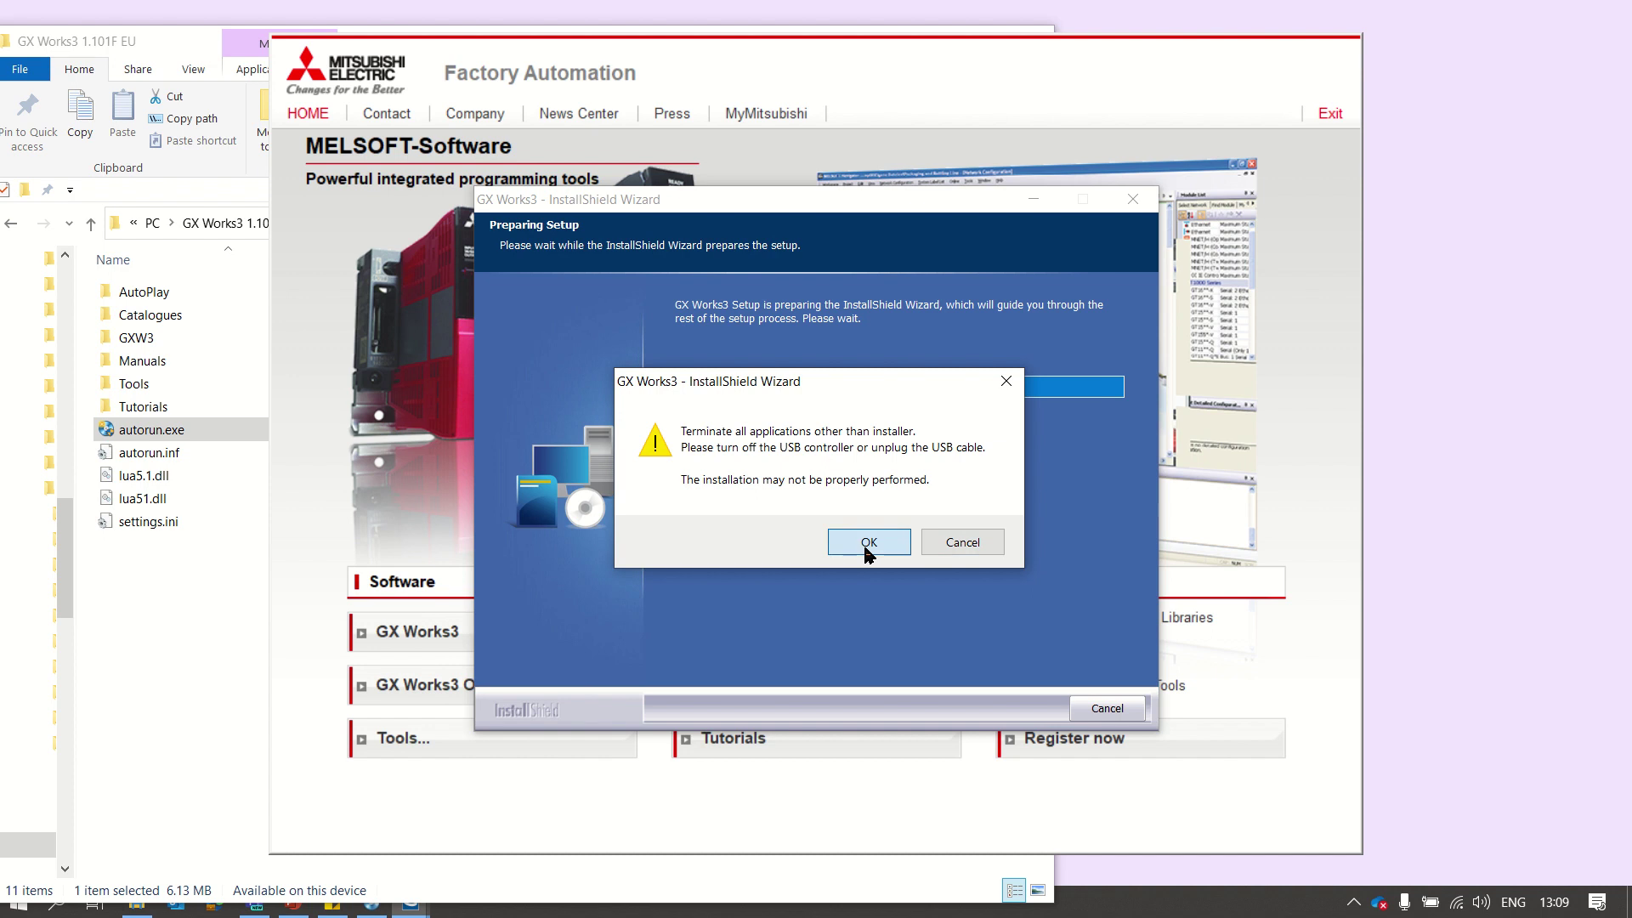
{"action": "left_click", "coordinate": [867, 549]}
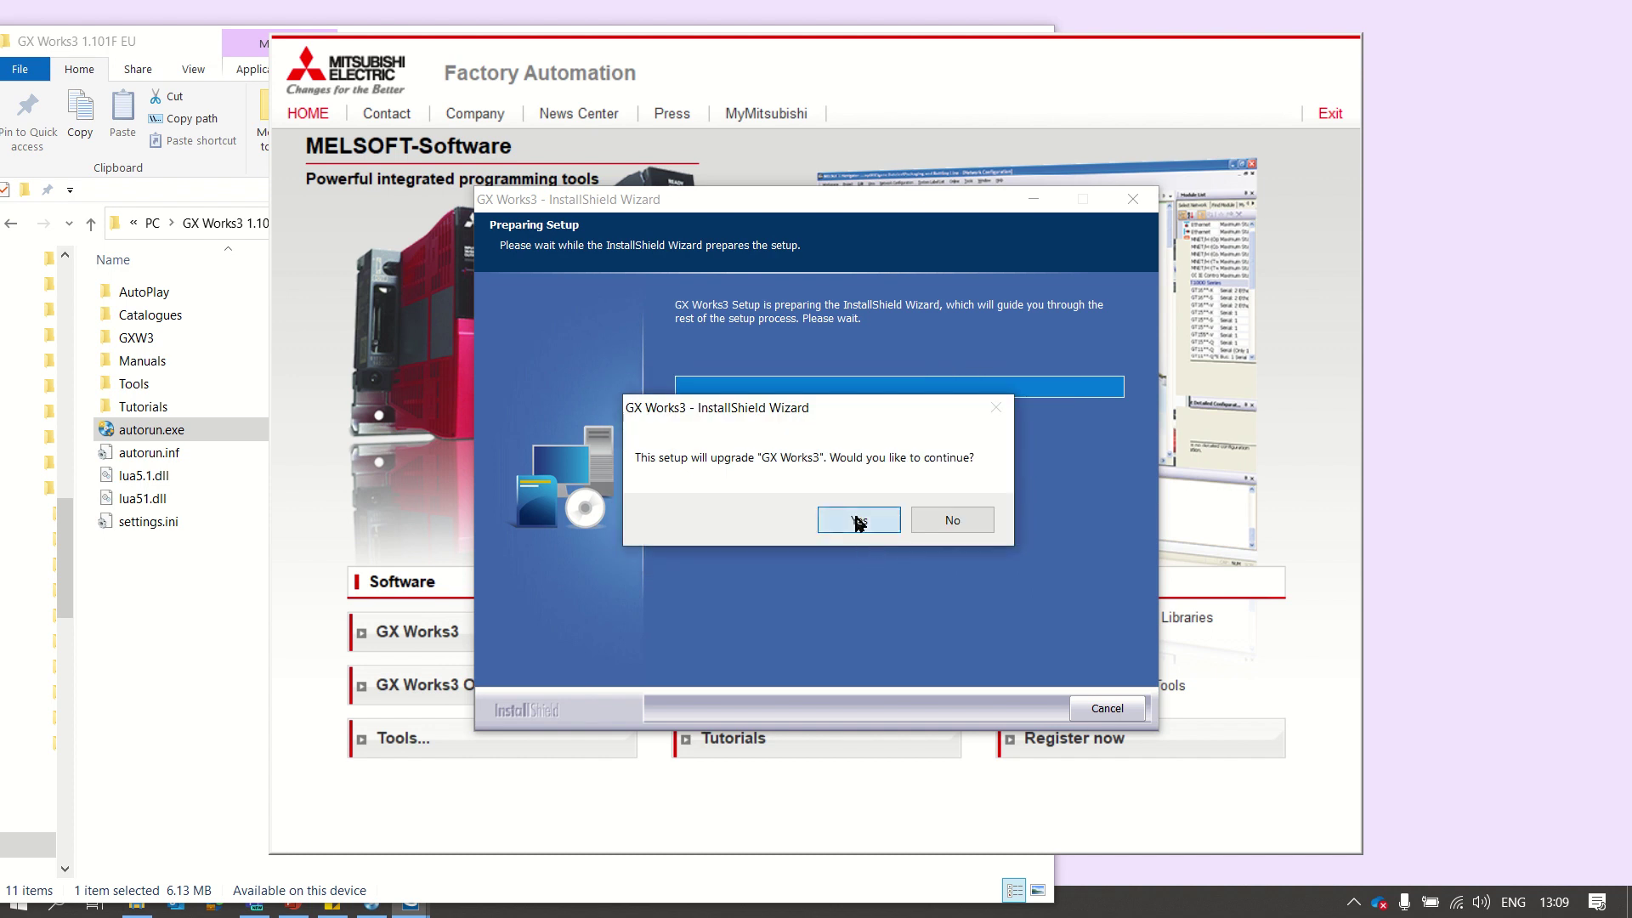
Step: Confirm the GX Works3 upgrade, keep all components and default folders, and begin copying files
{"action": "left_click", "coordinate": [860, 520]}
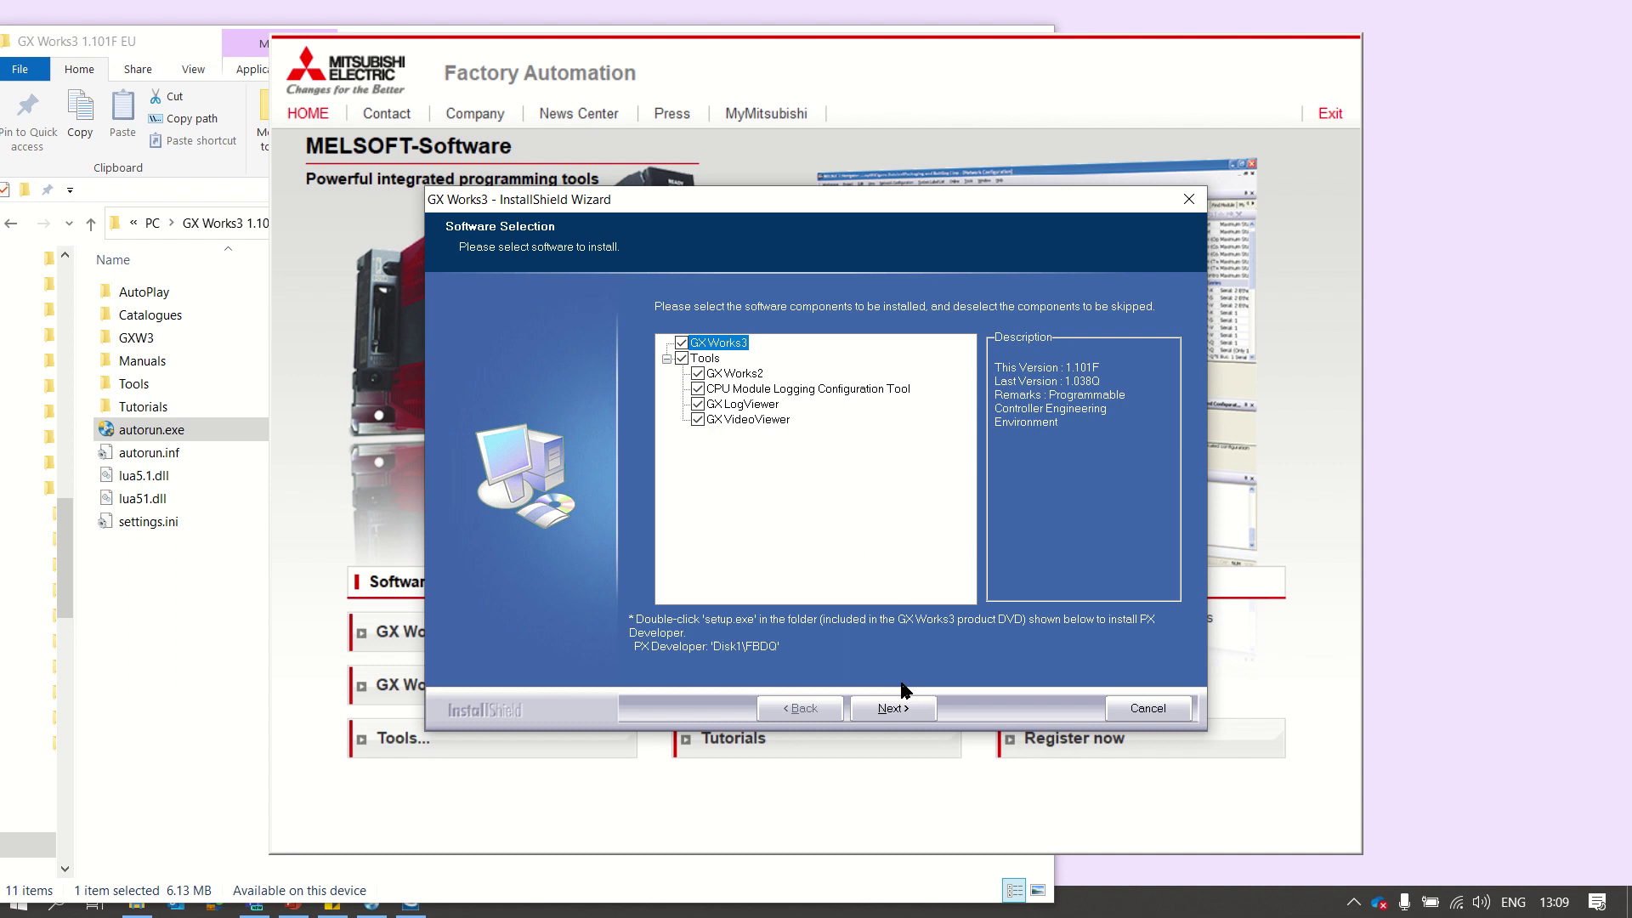
{"action": "left_click", "coordinate": [903, 717]}
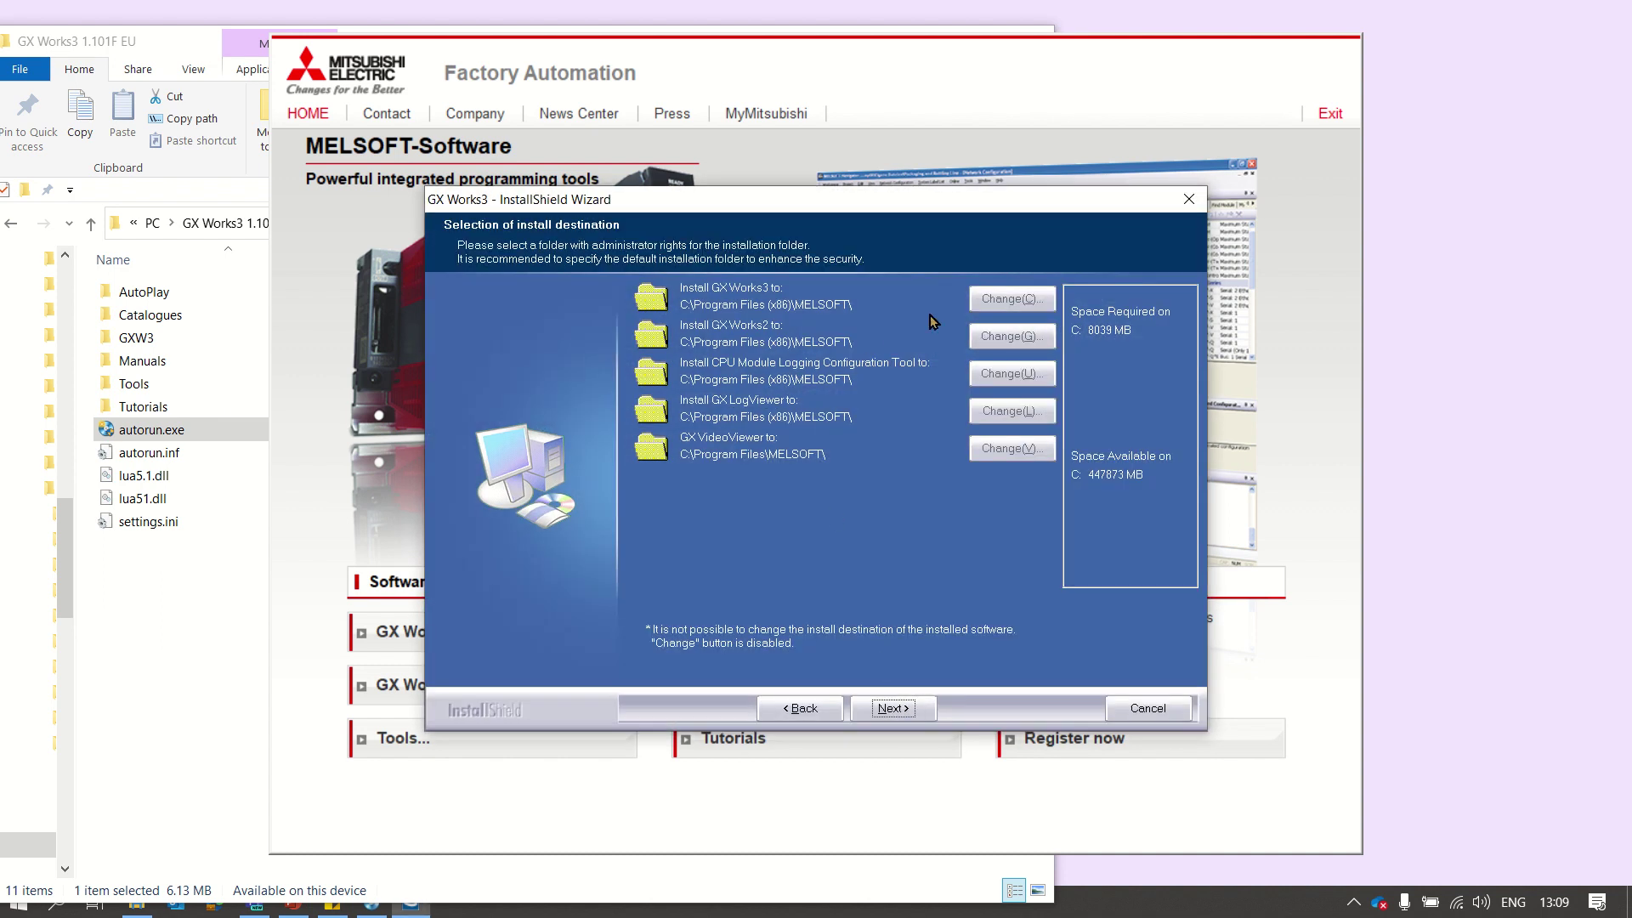
{"action": "left_click", "coordinate": [900, 710]}
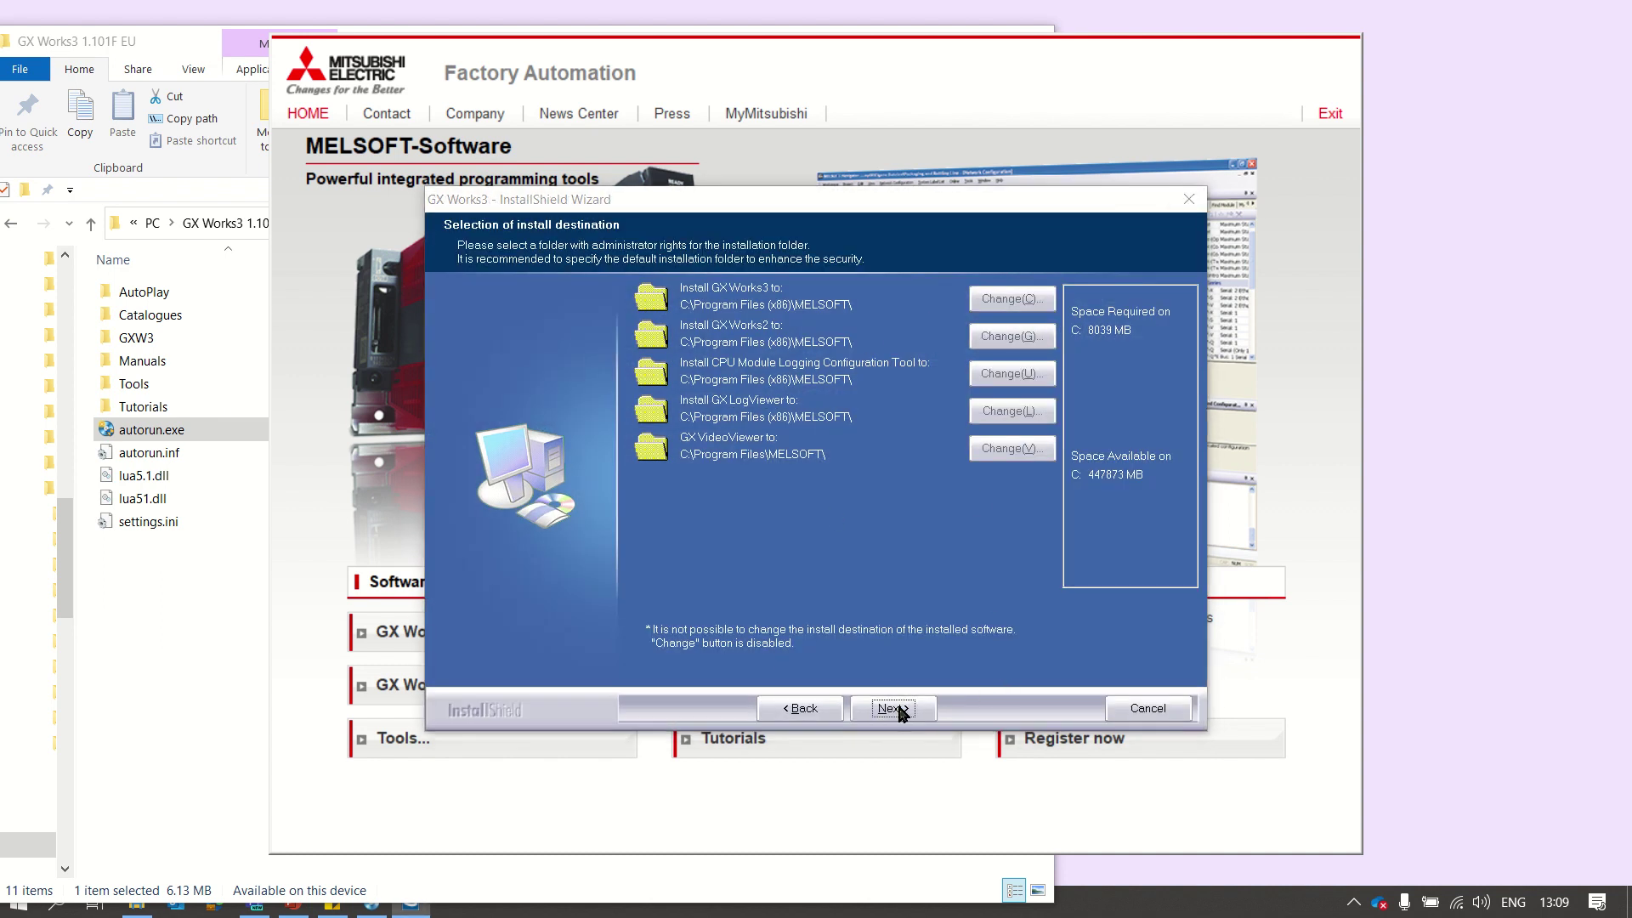
{"action": "left_click", "coordinate": [893, 707]}
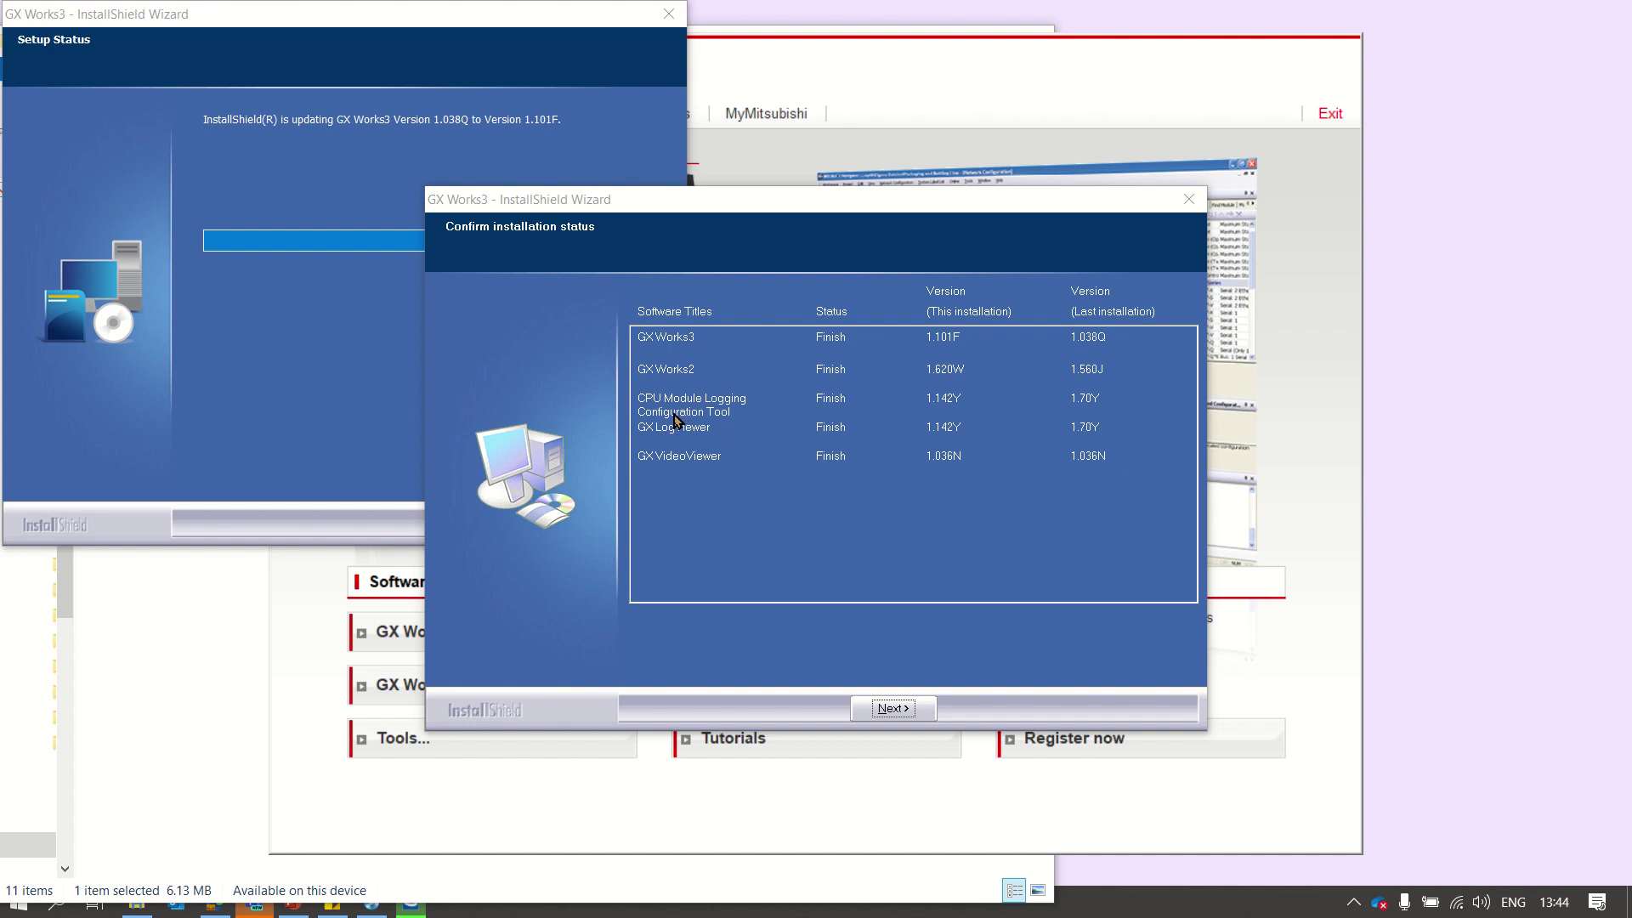
Step: Add desktop shortcuts for GX Works3, GX Works2, CPU Module Logging Configuration Tool, GX LogViewer and GX VideoViewer
{"action": "left_click", "coordinate": [896, 708]}
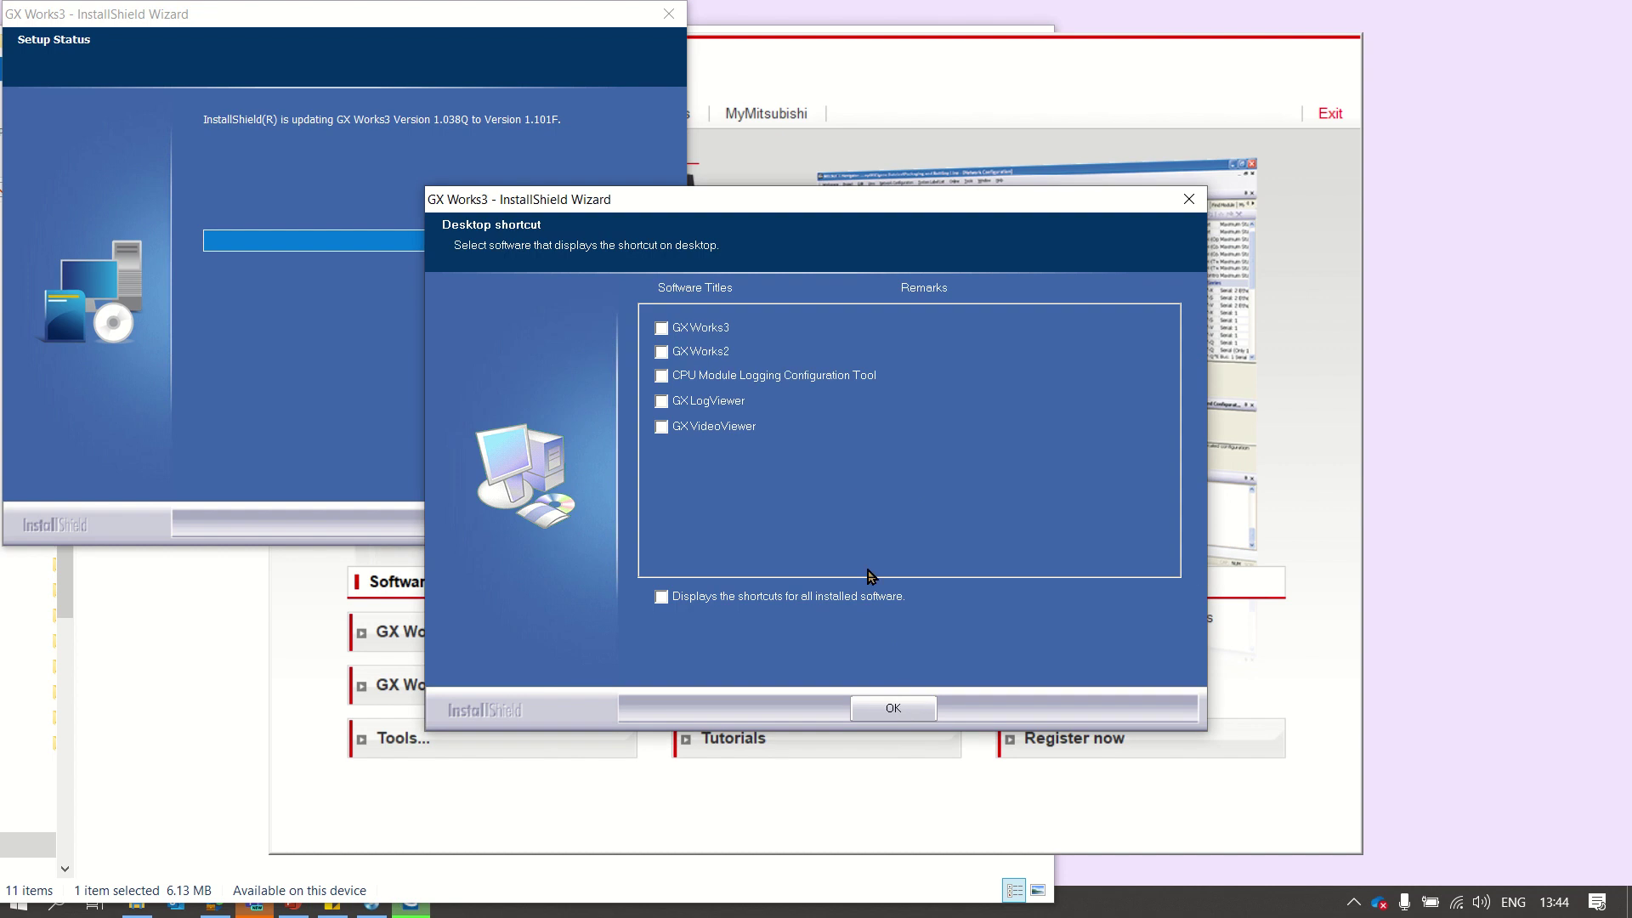
{"action": "left_click", "coordinate": [662, 328]}
{"action": "left_click", "coordinate": [662, 351]}
{"action": "left_click", "coordinate": [661, 375]}
{"action": "left_click", "coordinate": [662, 401]}
{"action": "left_click", "coordinate": [662, 428]}
{"action": "left_click", "coordinate": [904, 708]}
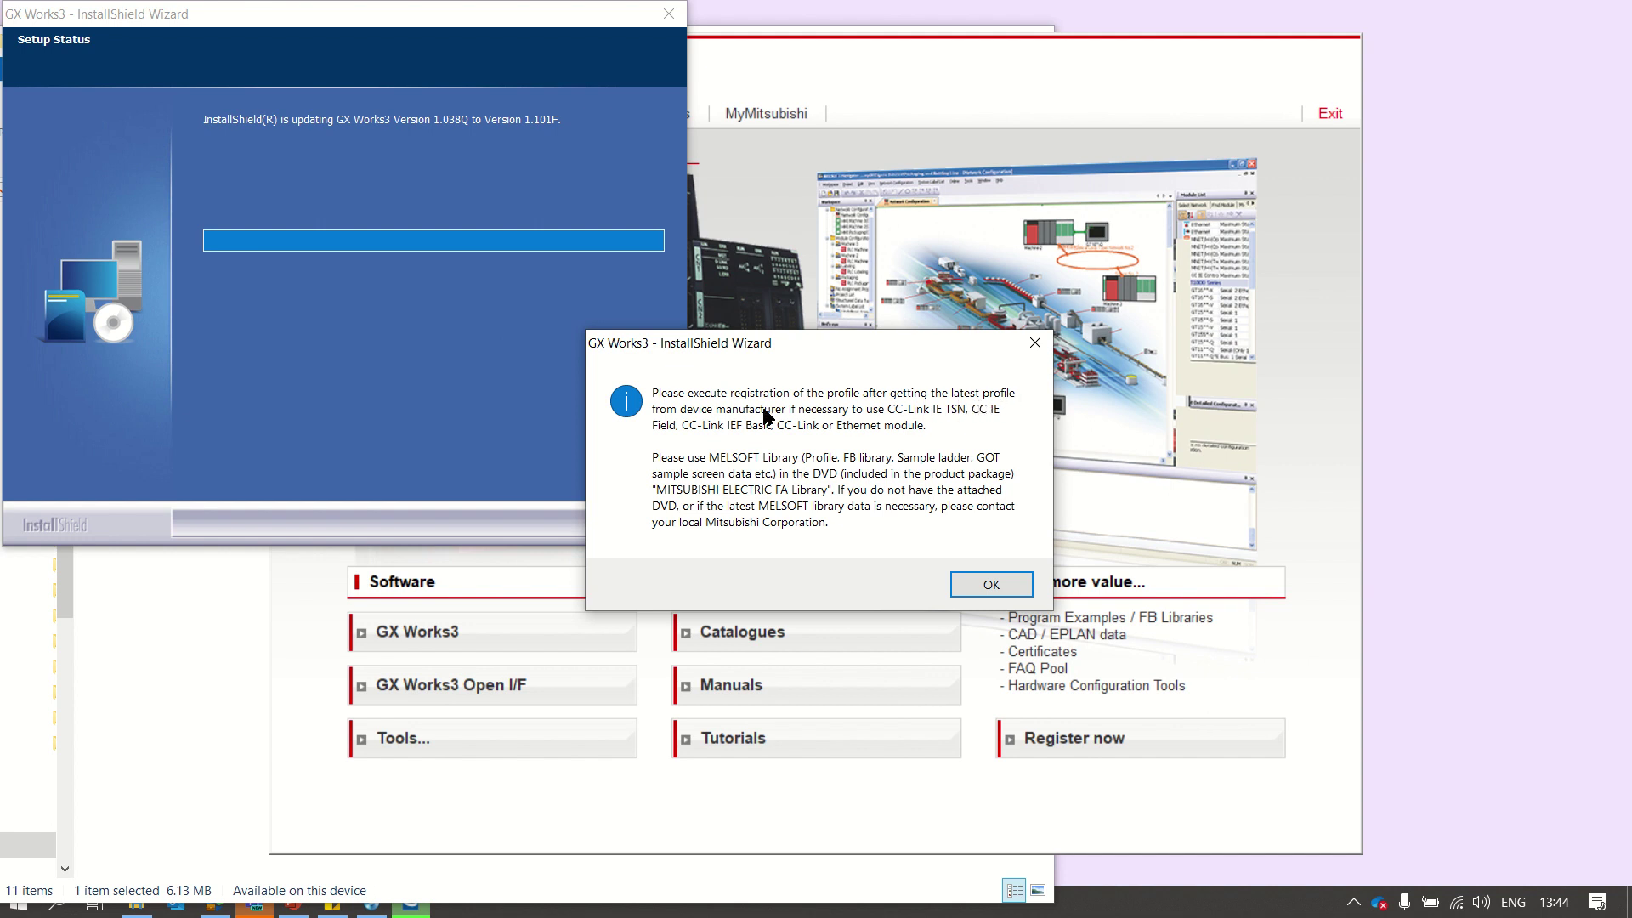
Step: Dismiss the profile registration and FXCPU notices and finish the update, restarting later
{"action": "left_click", "coordinate": [1004, 589]}
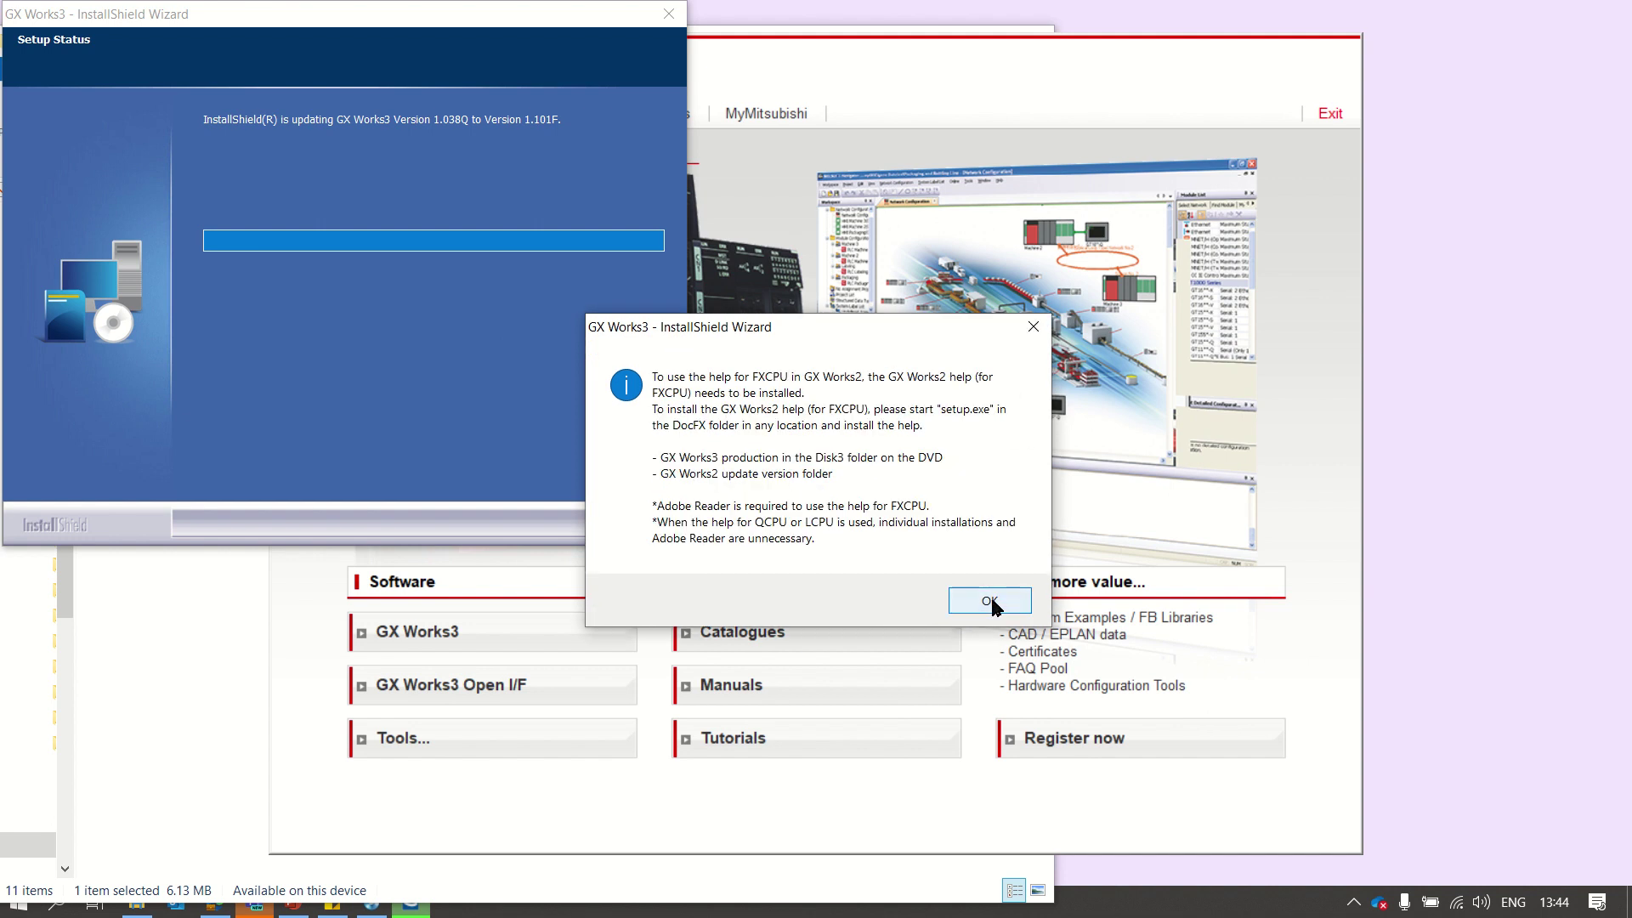
{"action": "left_click", "coordinate": [990, 600]}
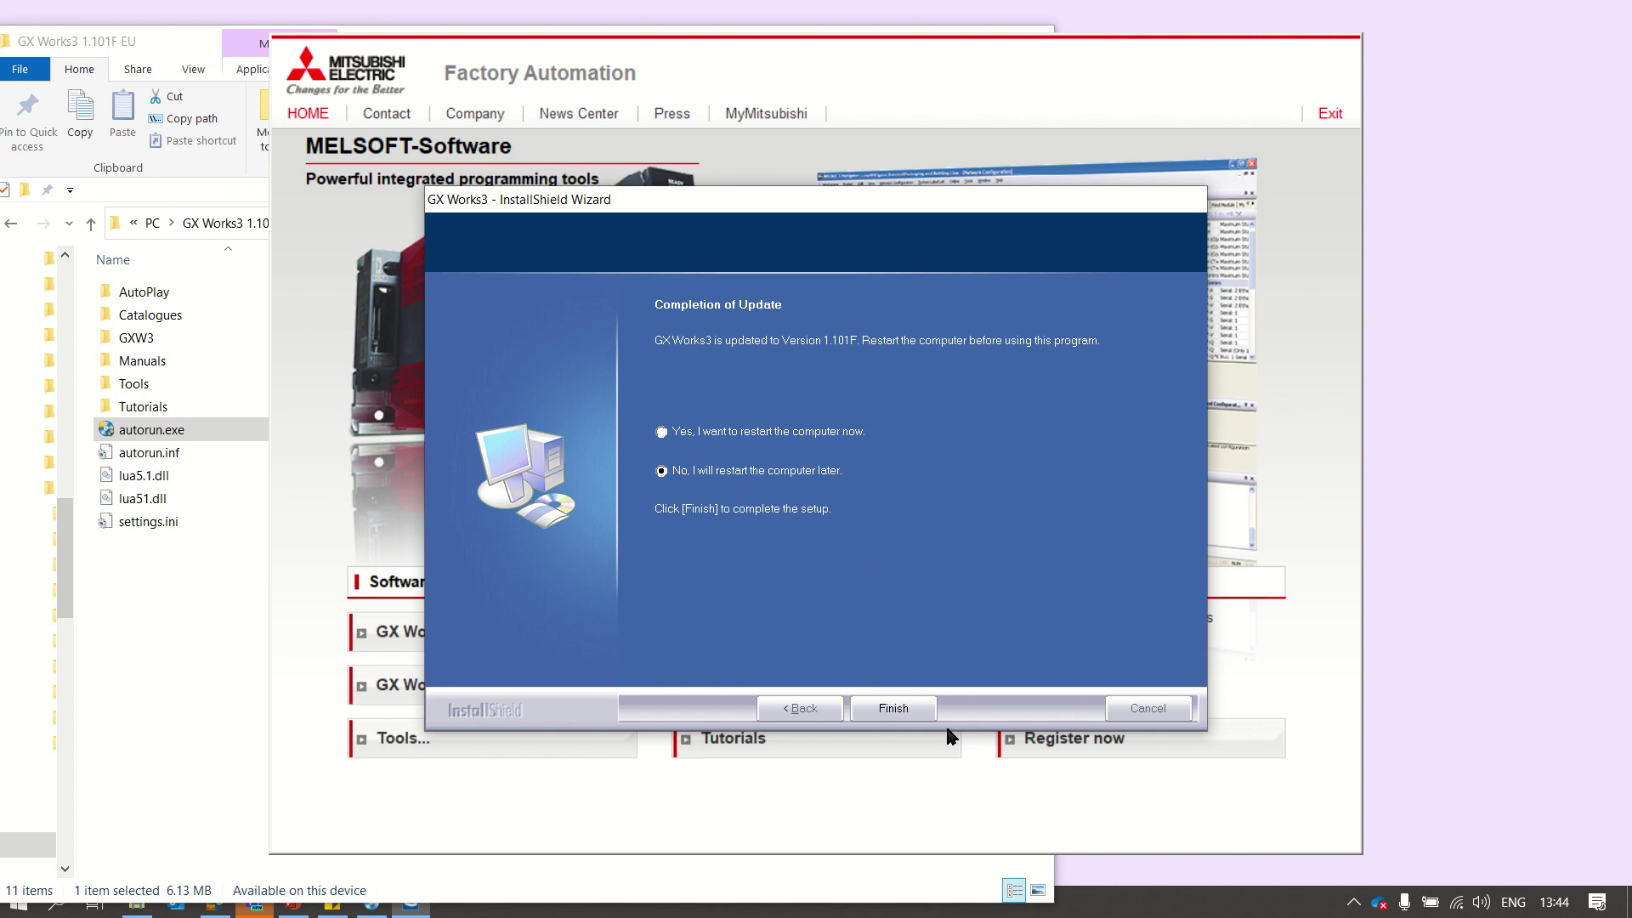
{"action": "left_click", "coordinate": [901, 712]}
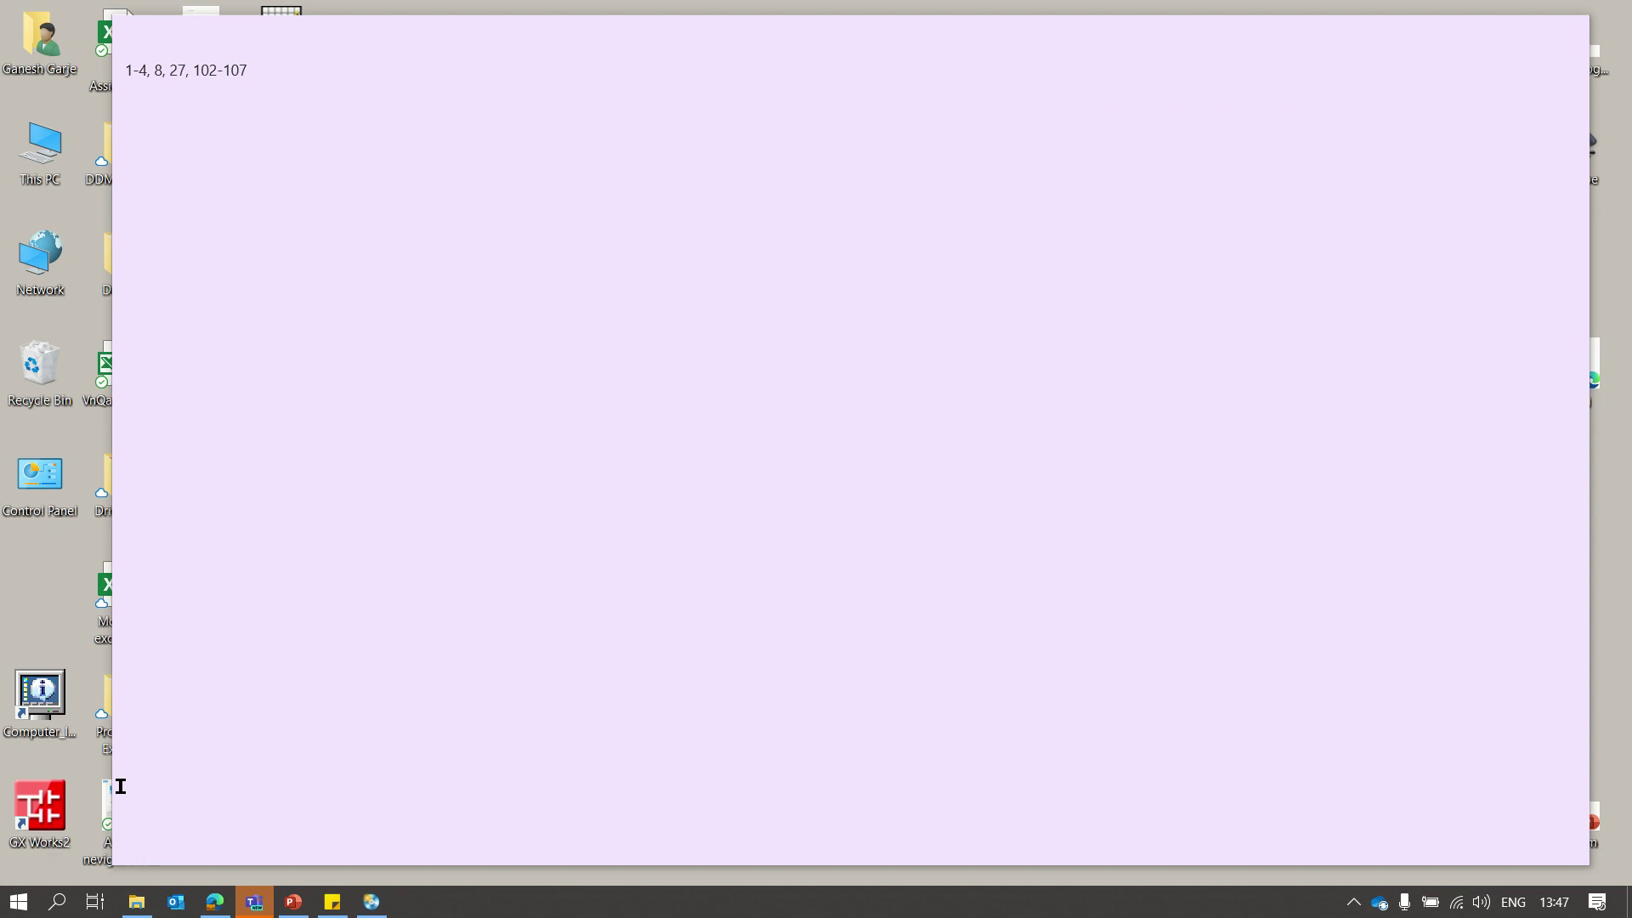
Step: Launch GX Works2 from the desktop, maximize it and start a new project
{"action": "left_click", "coordinate": [39, 812]}
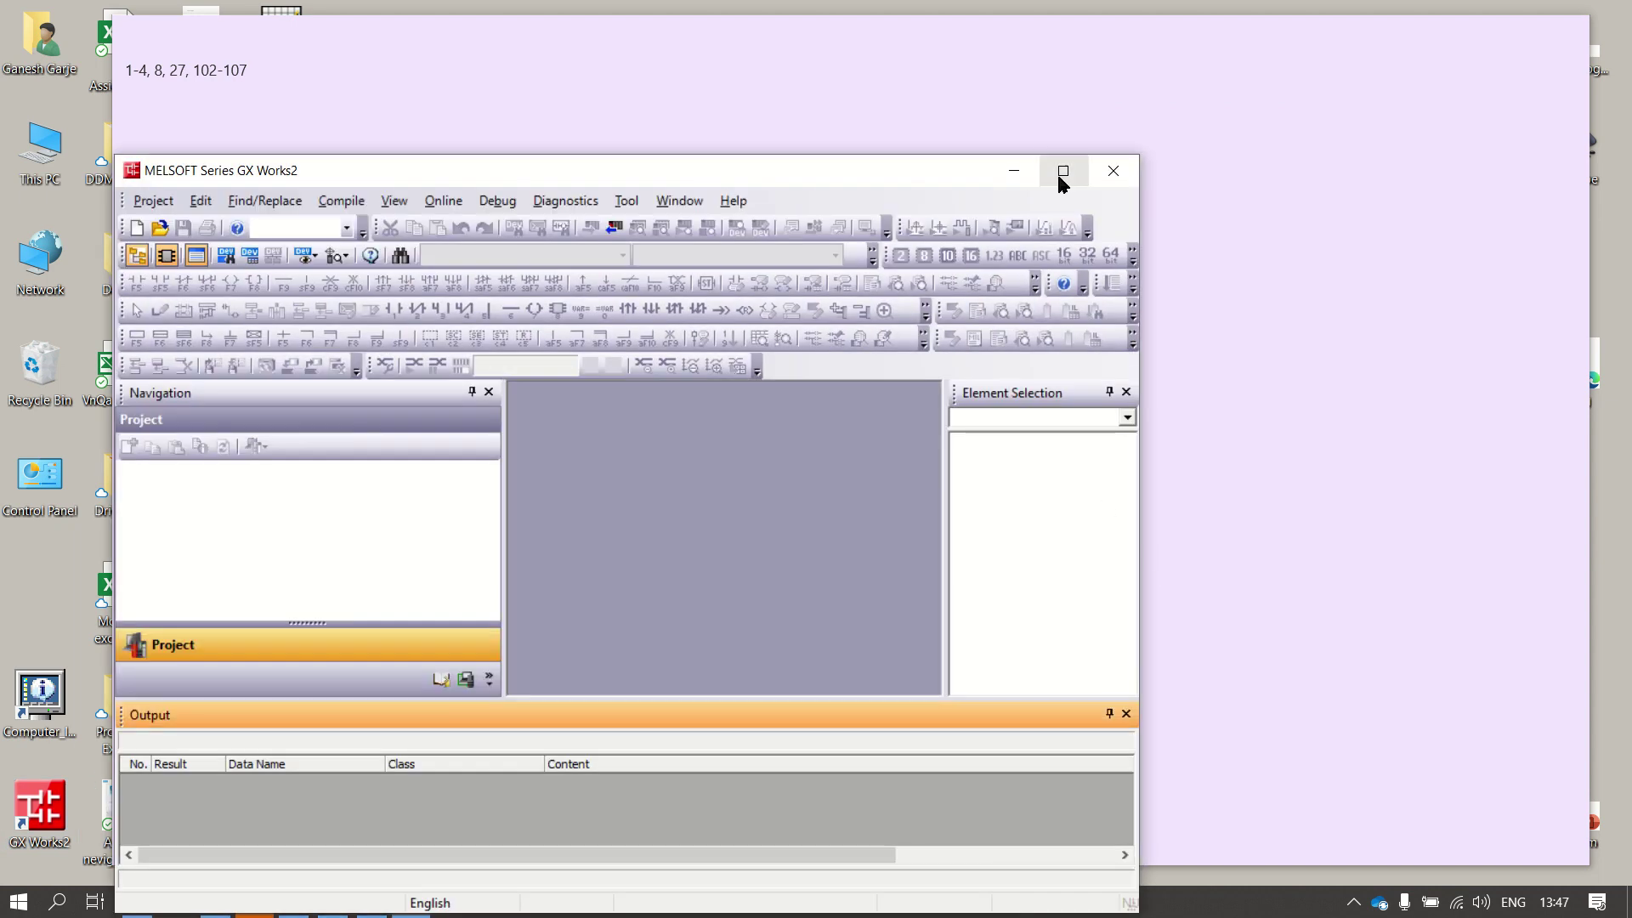
{"action": "left_click", "coordinate": [1060, 170]}
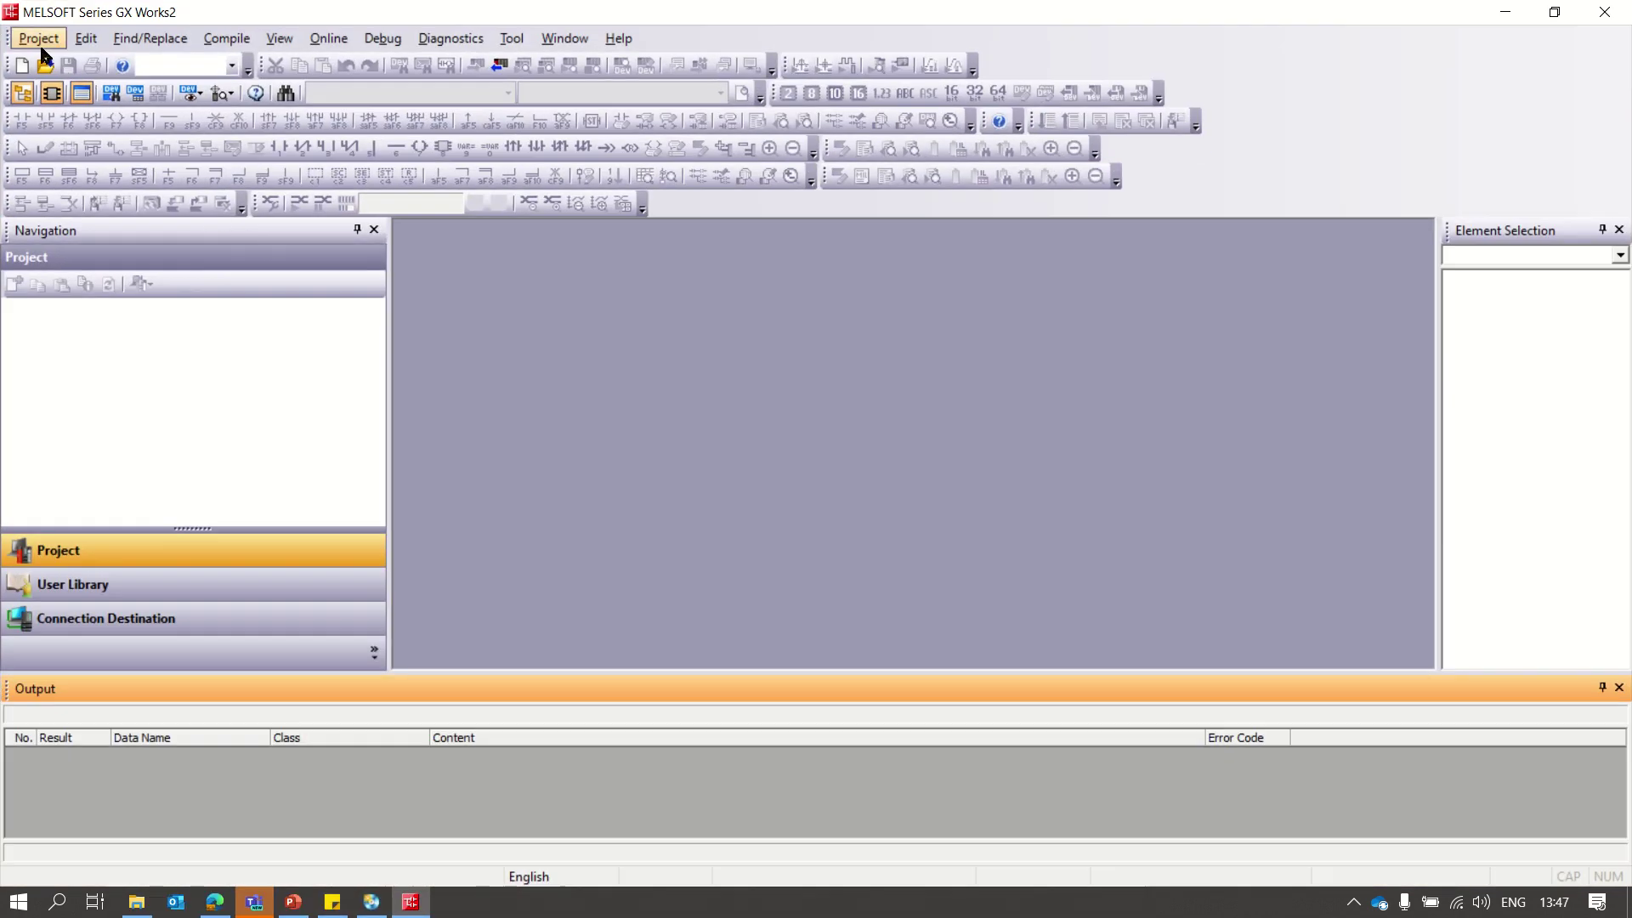
{"action": "left_click", "coordinate": [39, 40]}
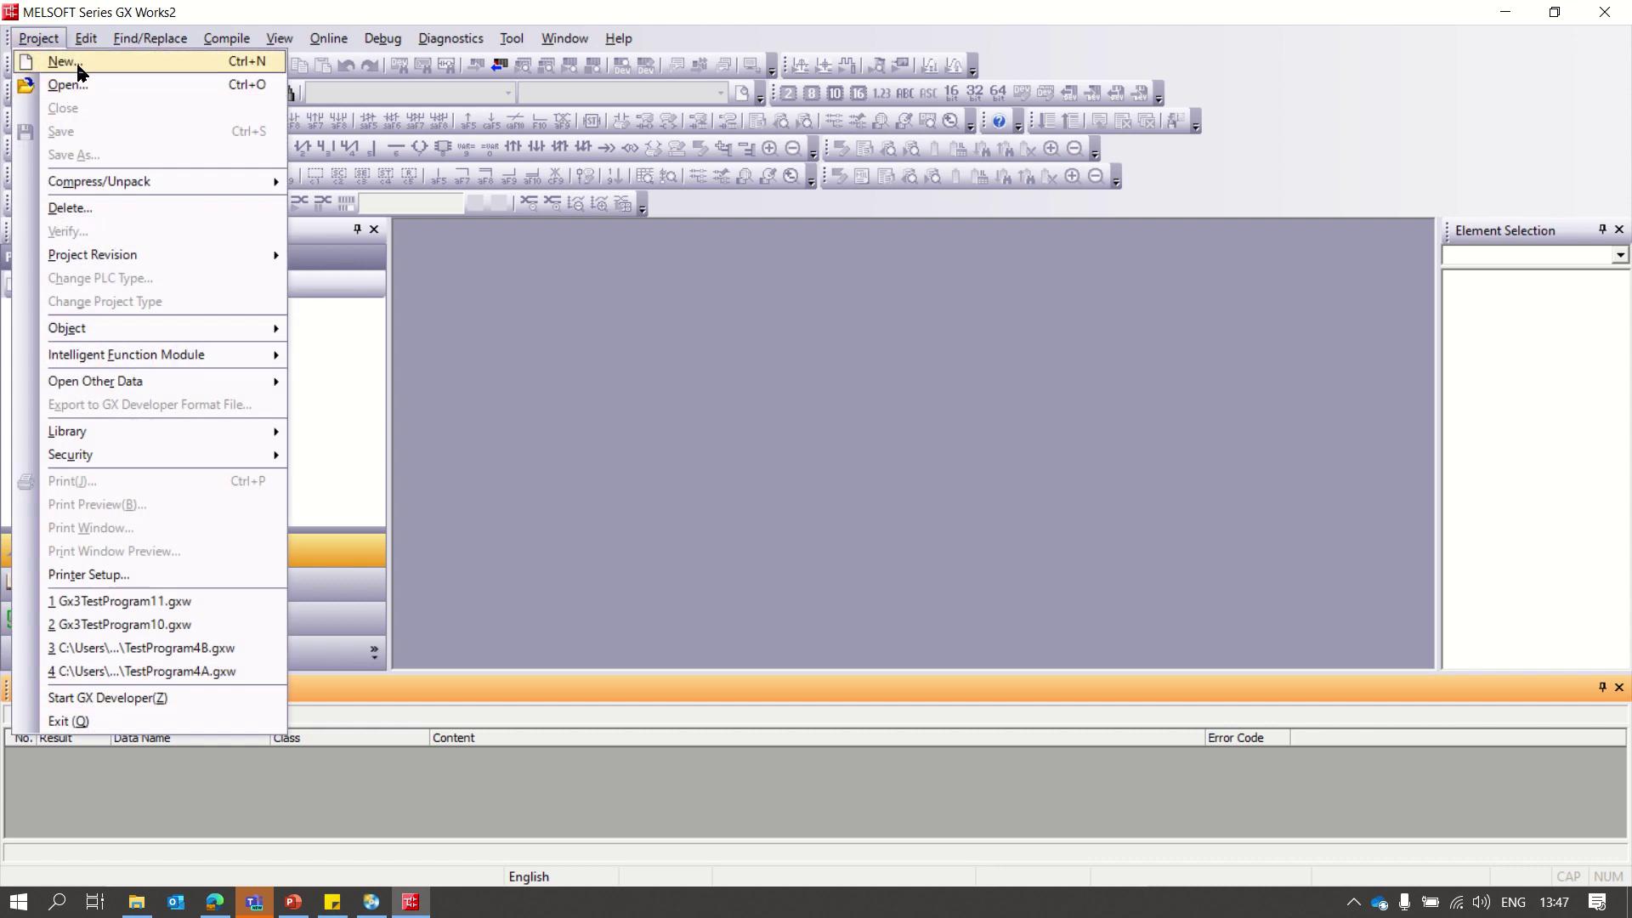
{"action": "left_click", "coordinate": [36, 57]}
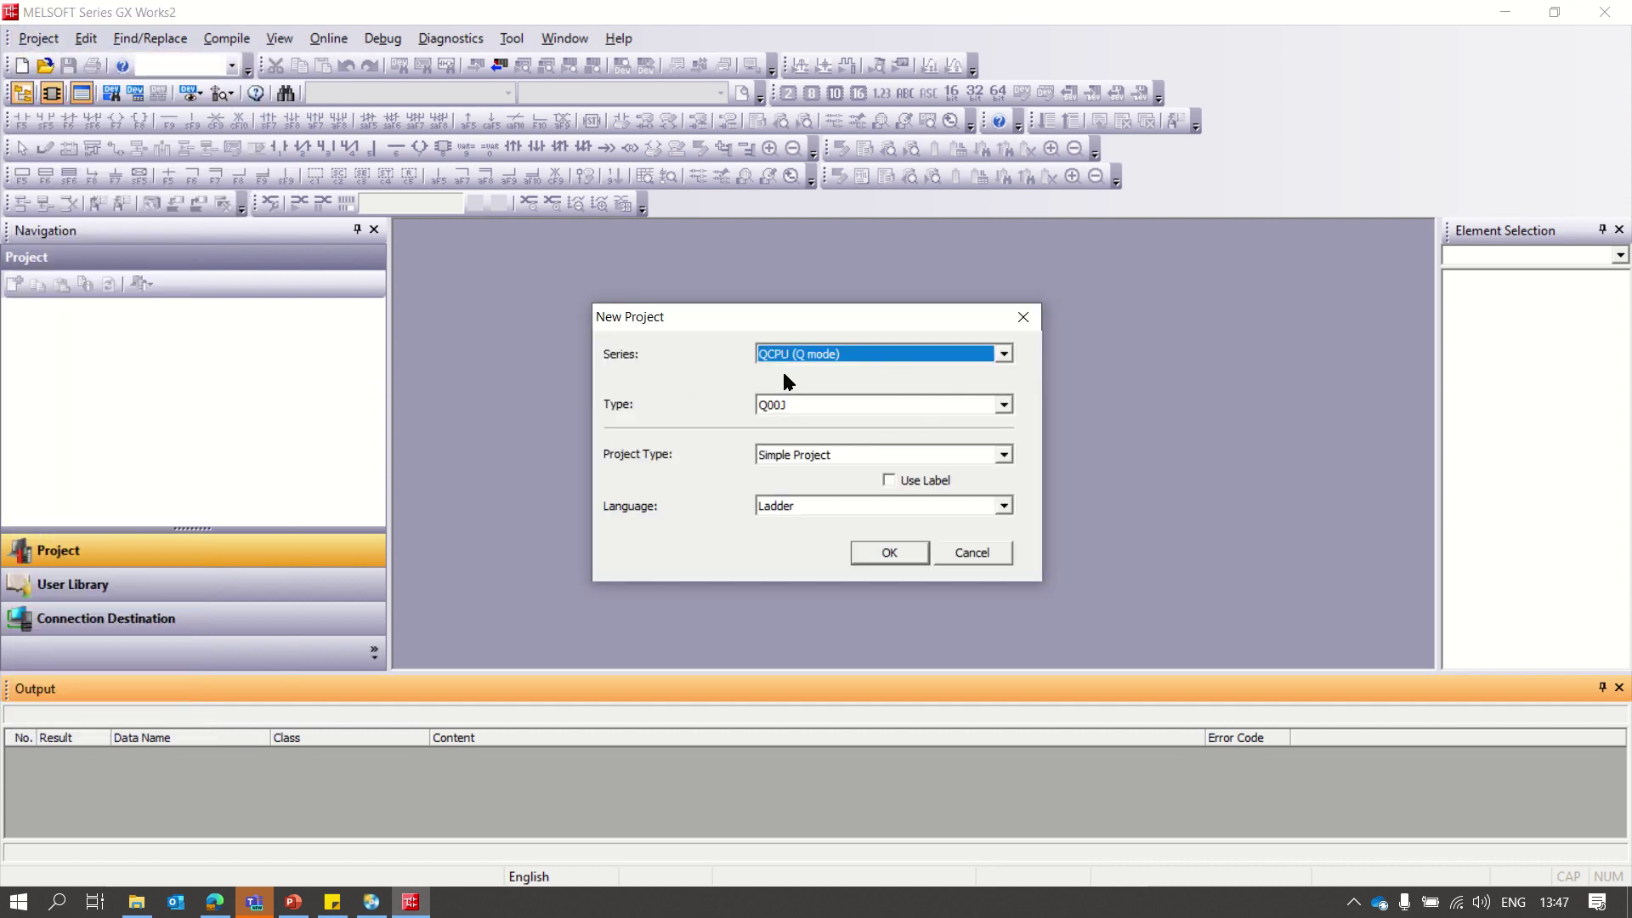
Step: Create a QCPU (Q mode) Q03UDV Structured Project using the Structured Ladder/FBD language
{"action": "left_click", "coordinate": [1008, 353]}
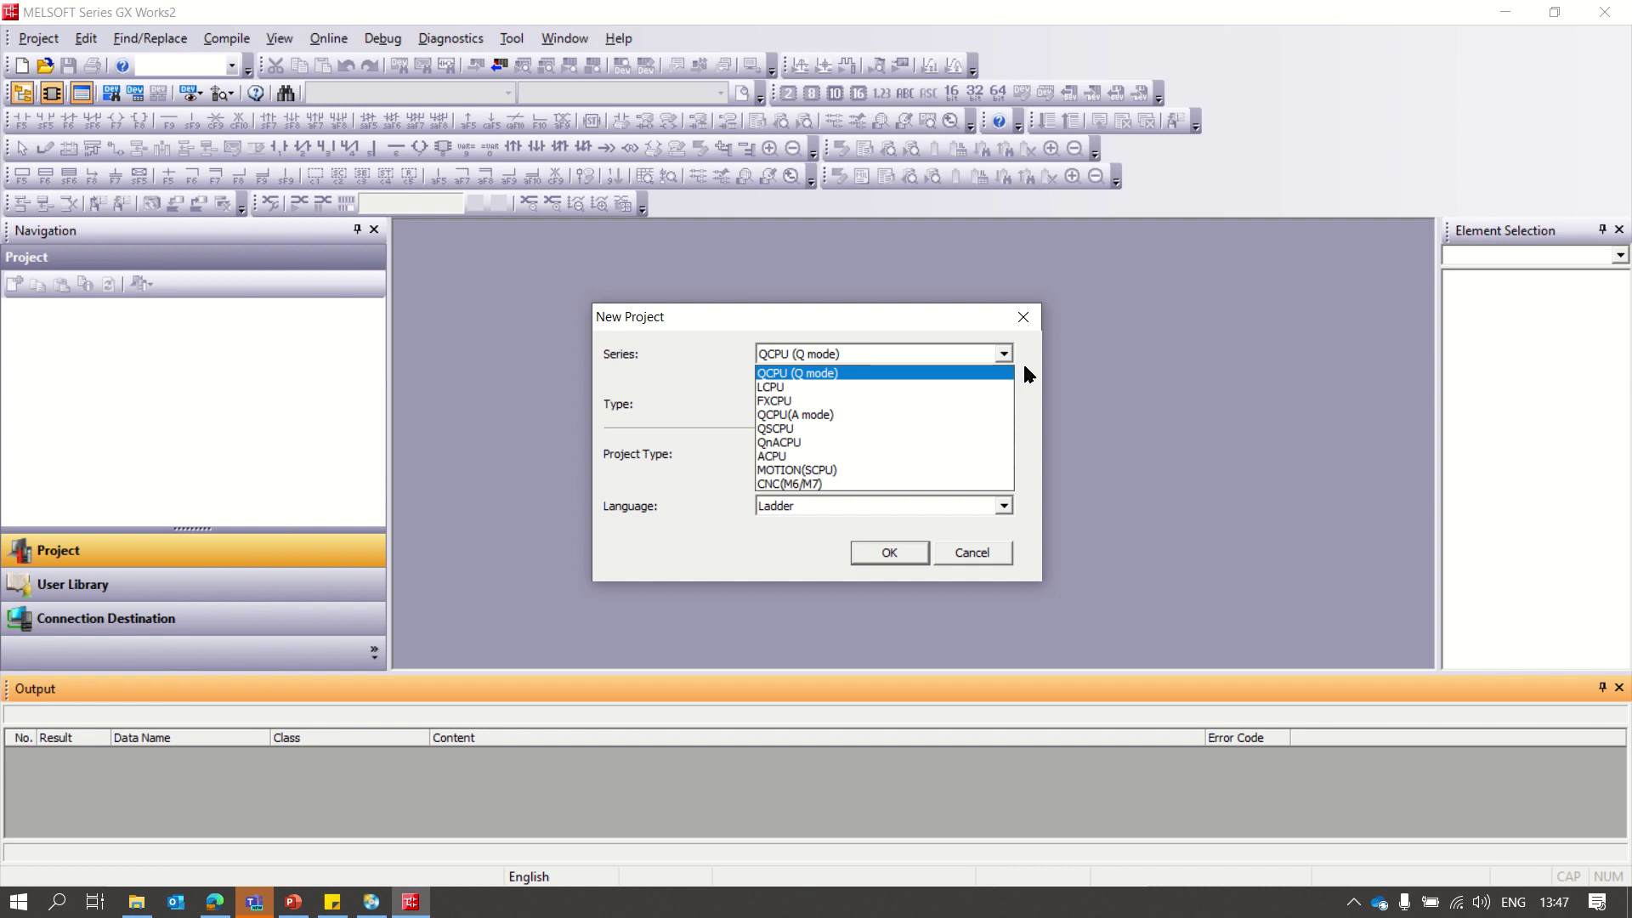
{"action": "left_click", "coordinate": [821, 374]}
{"action": "left_click", "coordinate": [1004, 406]}
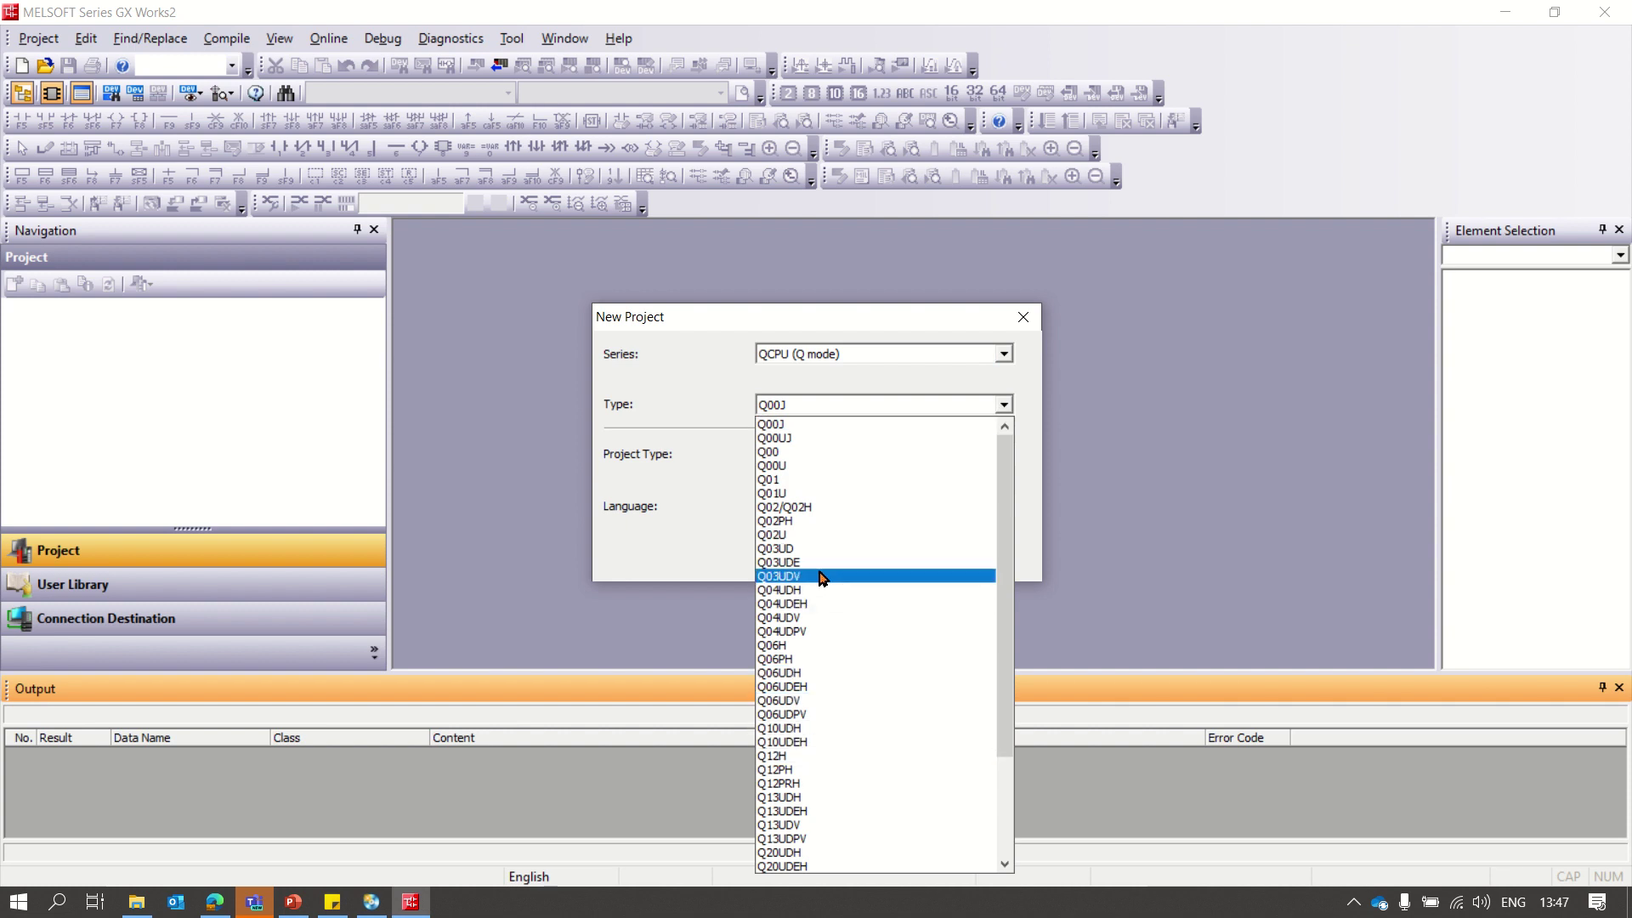
{"action": "left_click", "coordinate": [796, 577]}
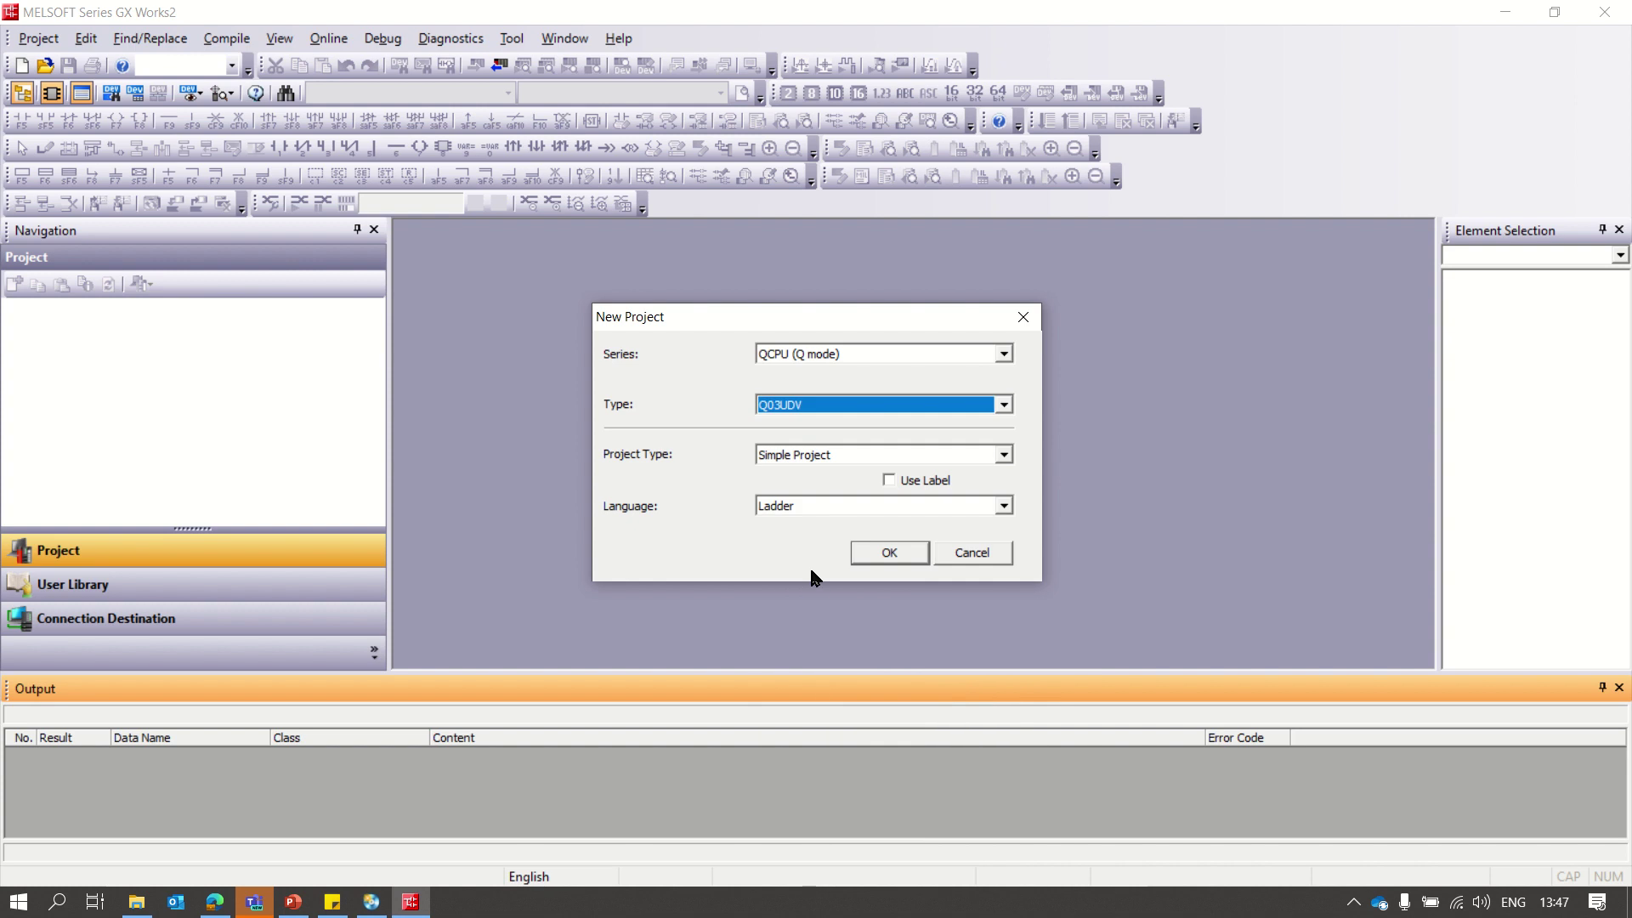
{"action": "left_click", "coordinate": [1006, 456]}
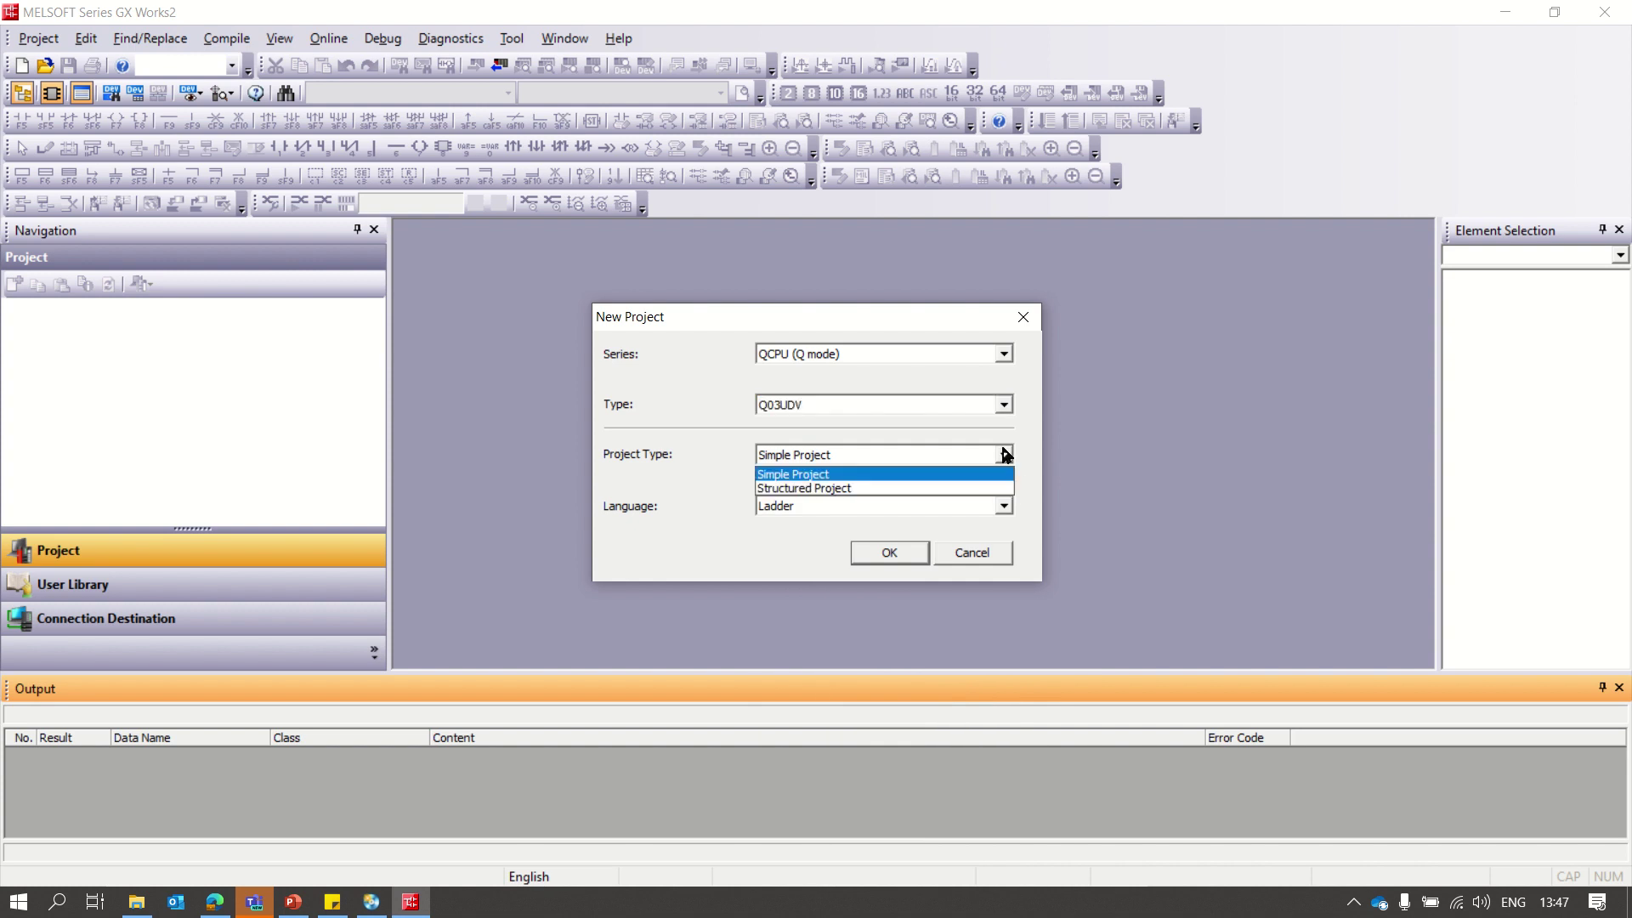
{"action": "left_click", "coordinate": [875, 490]}
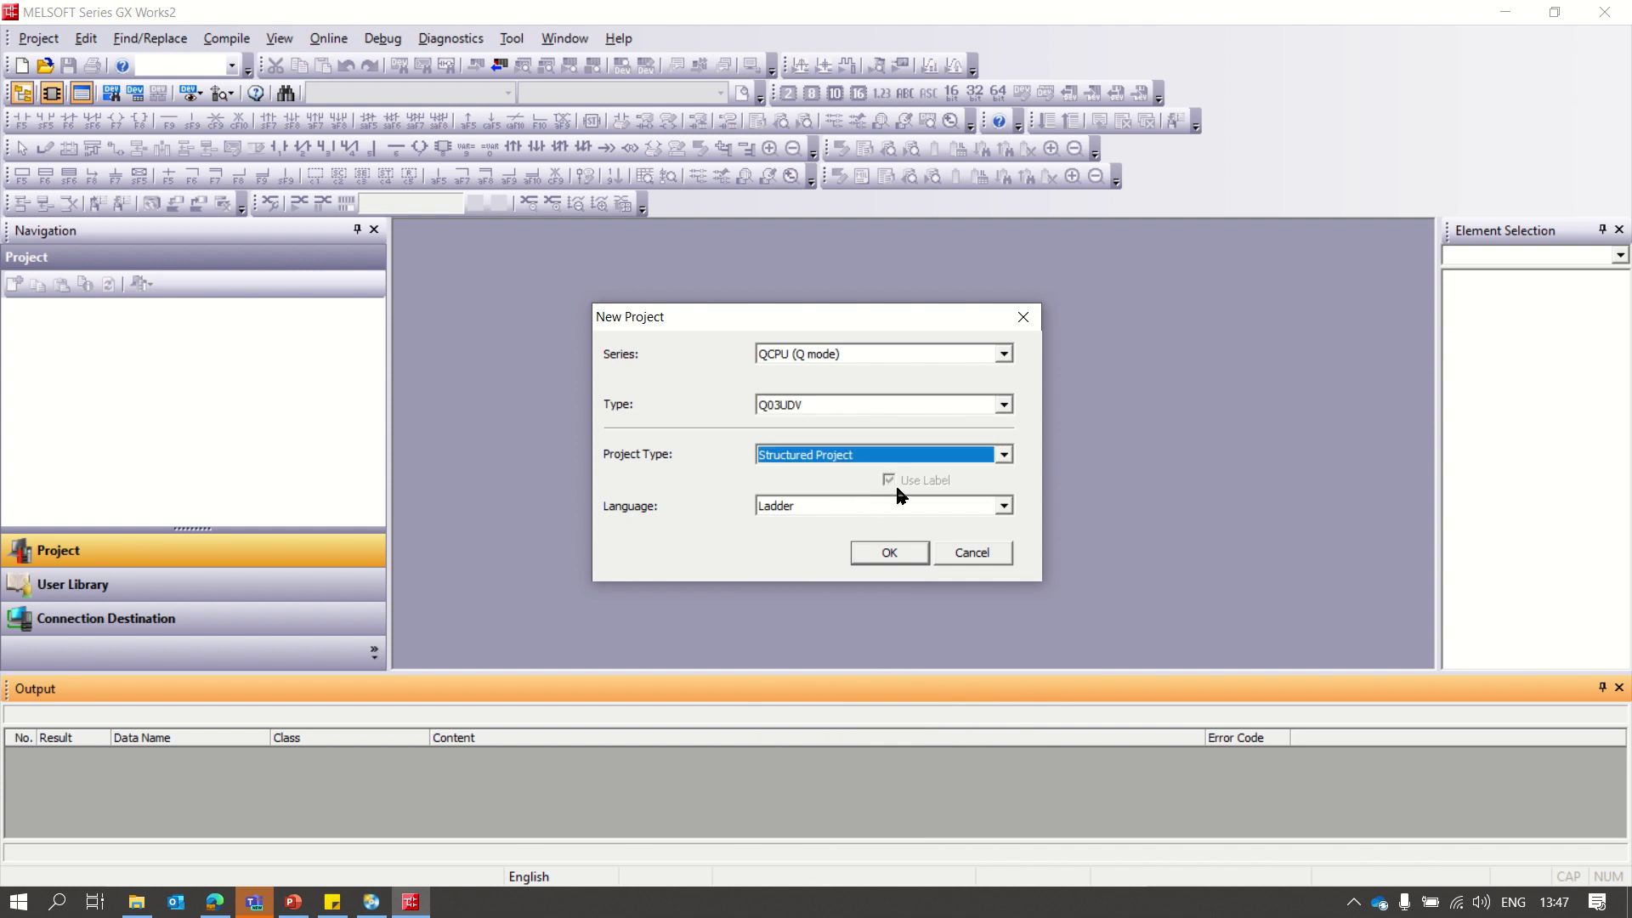
{"action": "left_click", "coordinate": [1004, 506]}
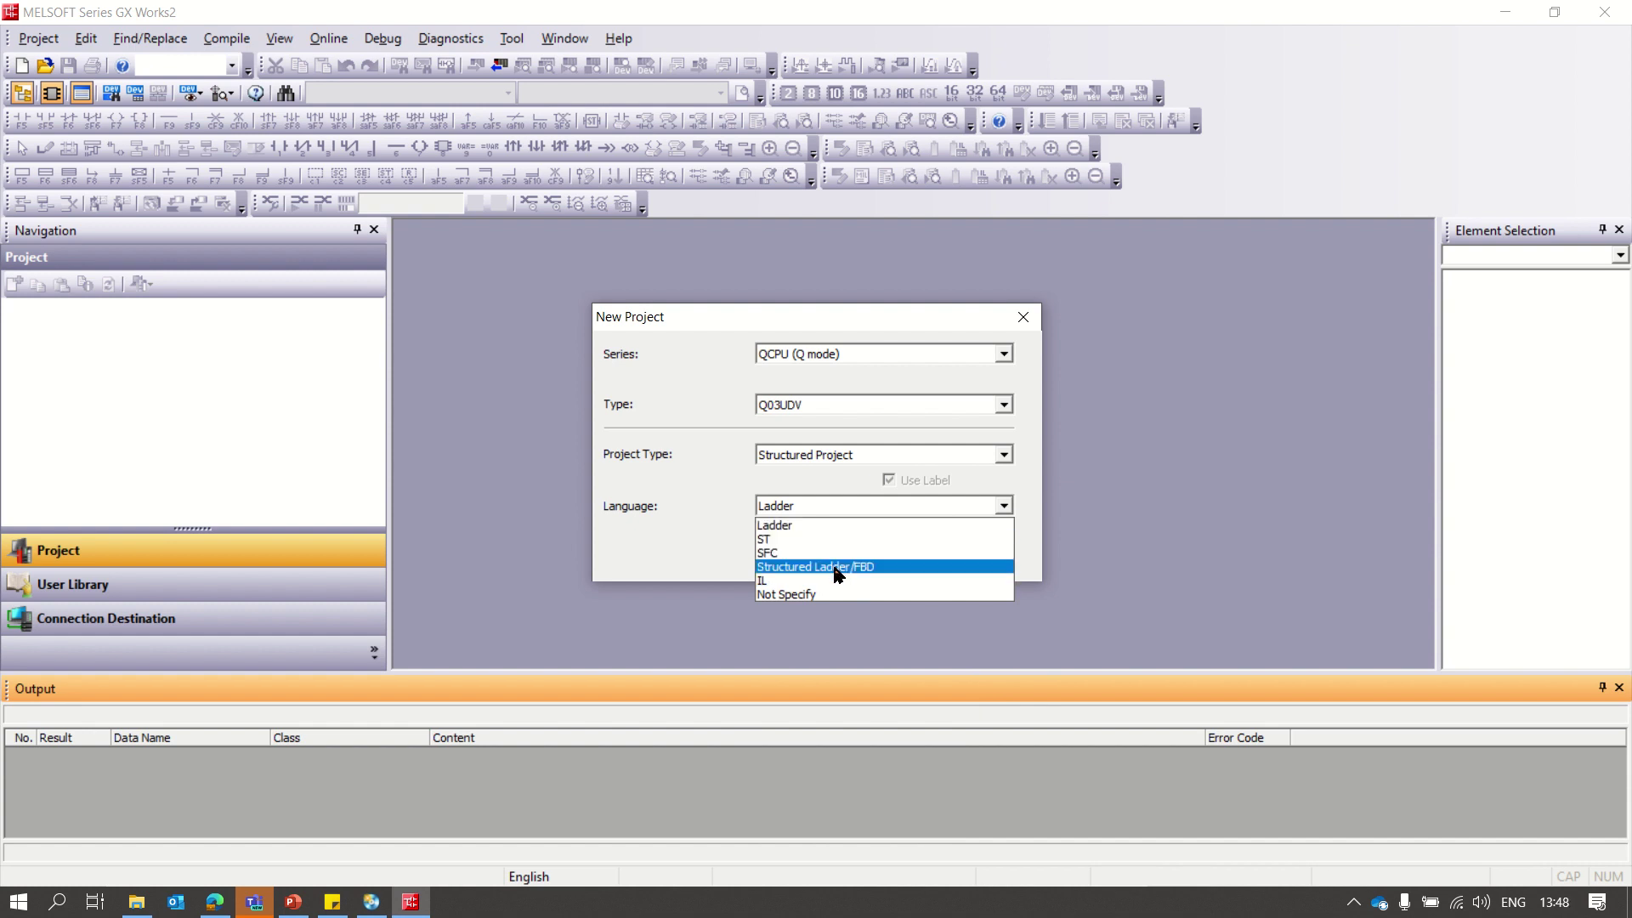
{"action": "left_click", "coordinate": [837, 567]}
{"action": "left_click", "coordinate": [891, 554]}
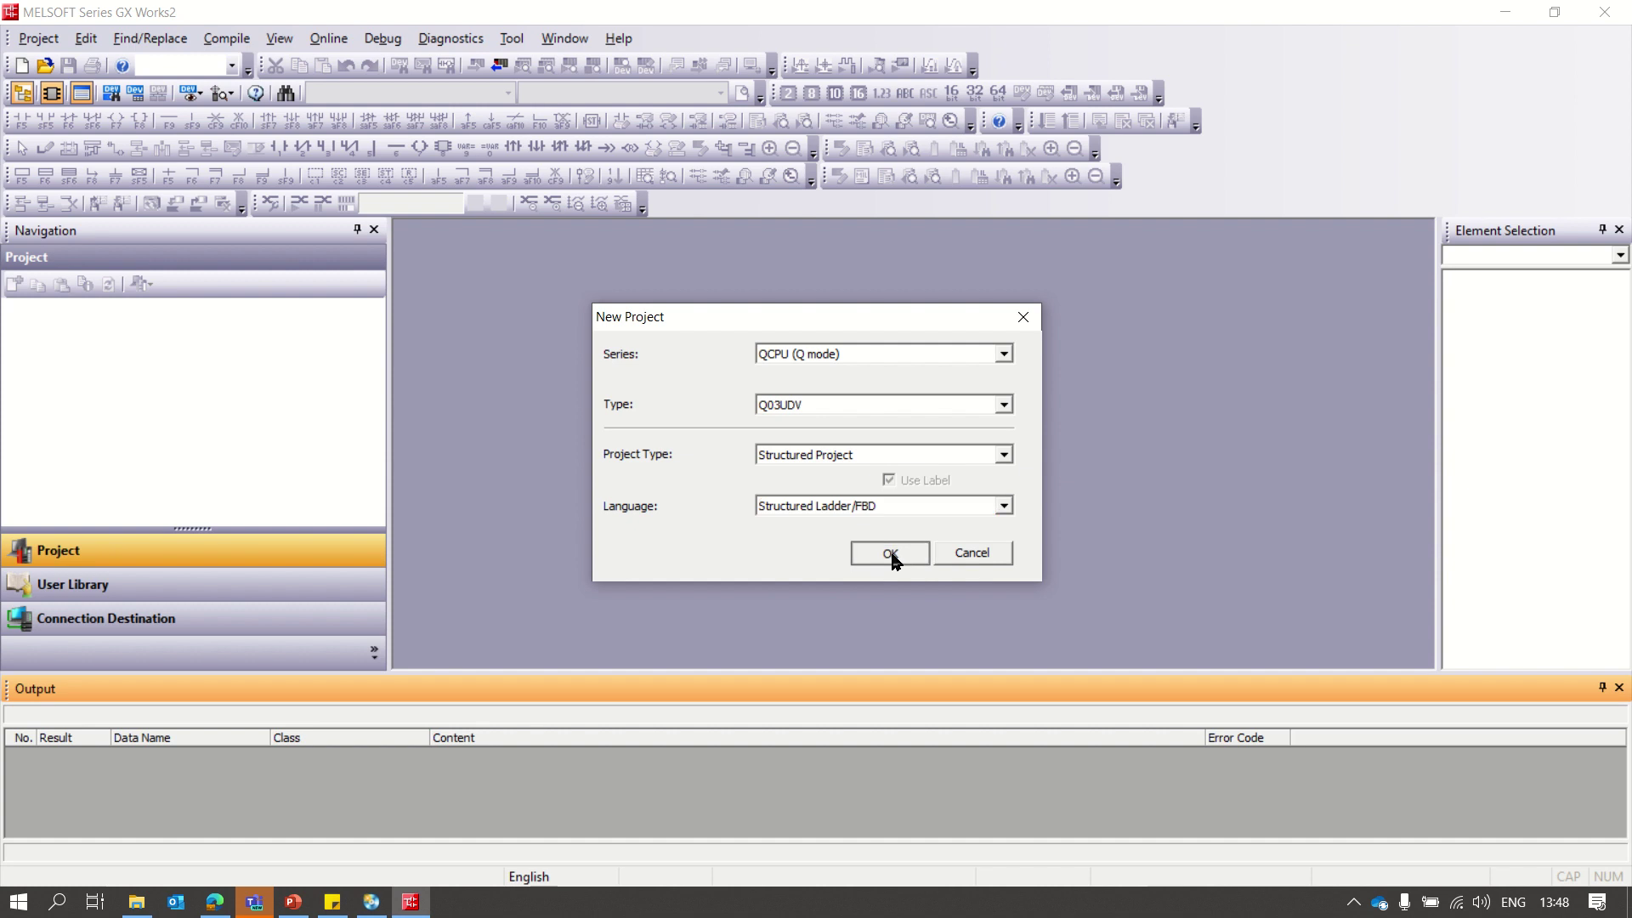
{"action": "left_click", "coordinate": [891, 557]}
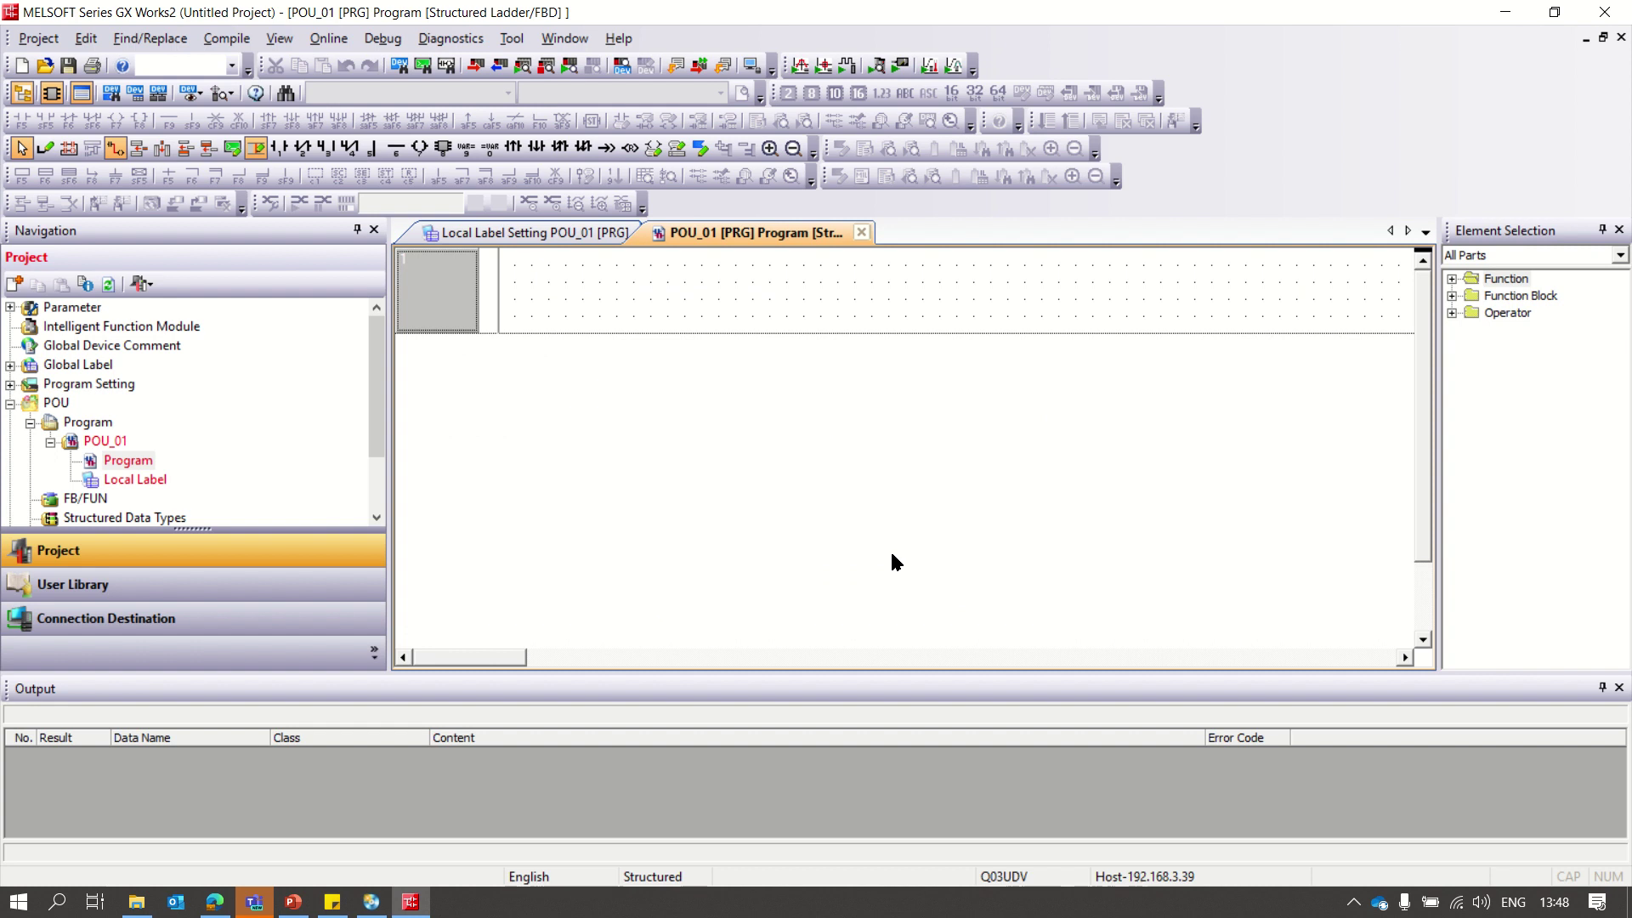
Step: With the Output pane closed, place normally-open contact M1 on the first rung
{"action": "left_click", "coordinate": [1618, 690]}
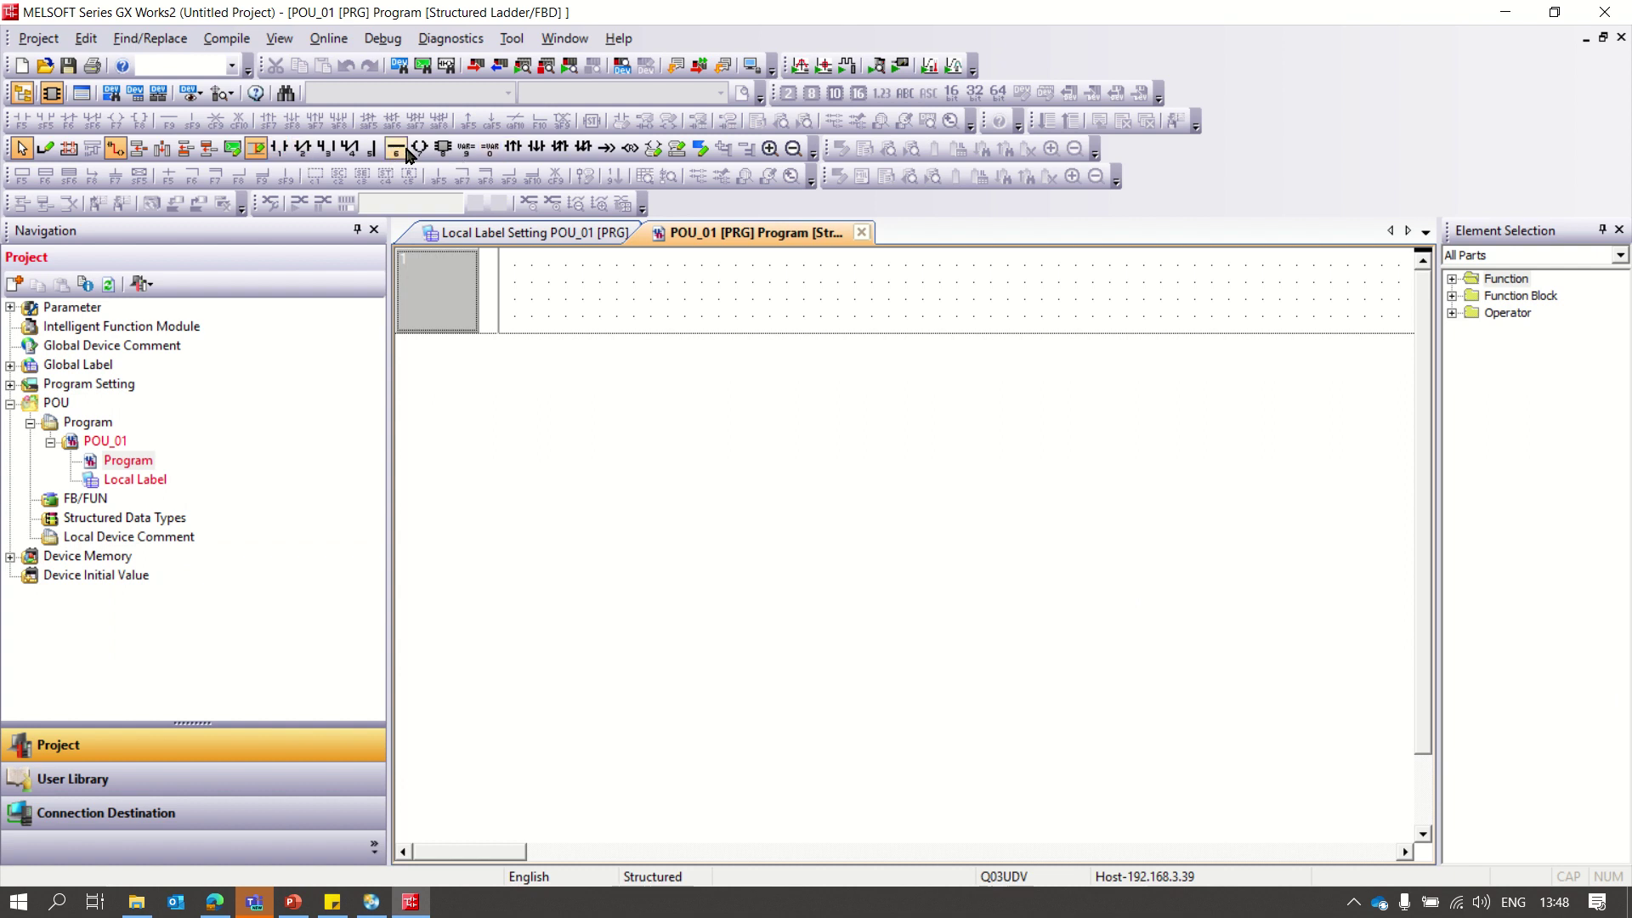
{"action": "left_click", "coordinate": [279, 150]}
{"action": "left_click", "coordinate": [521, 289]}
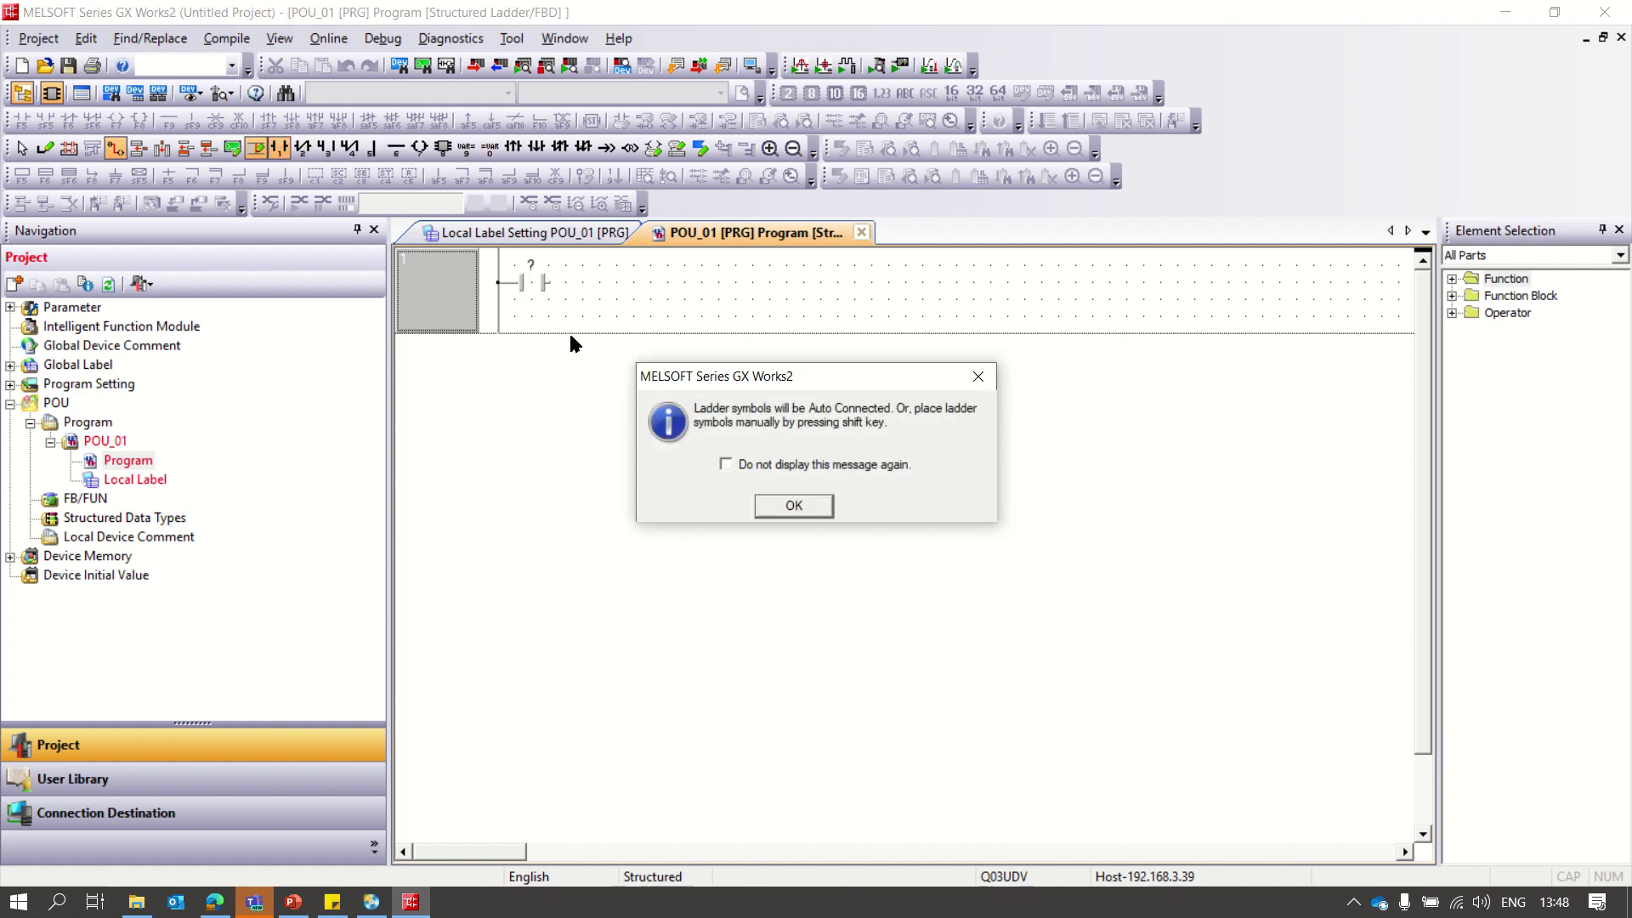
{"action": "key", "text": "Return"}
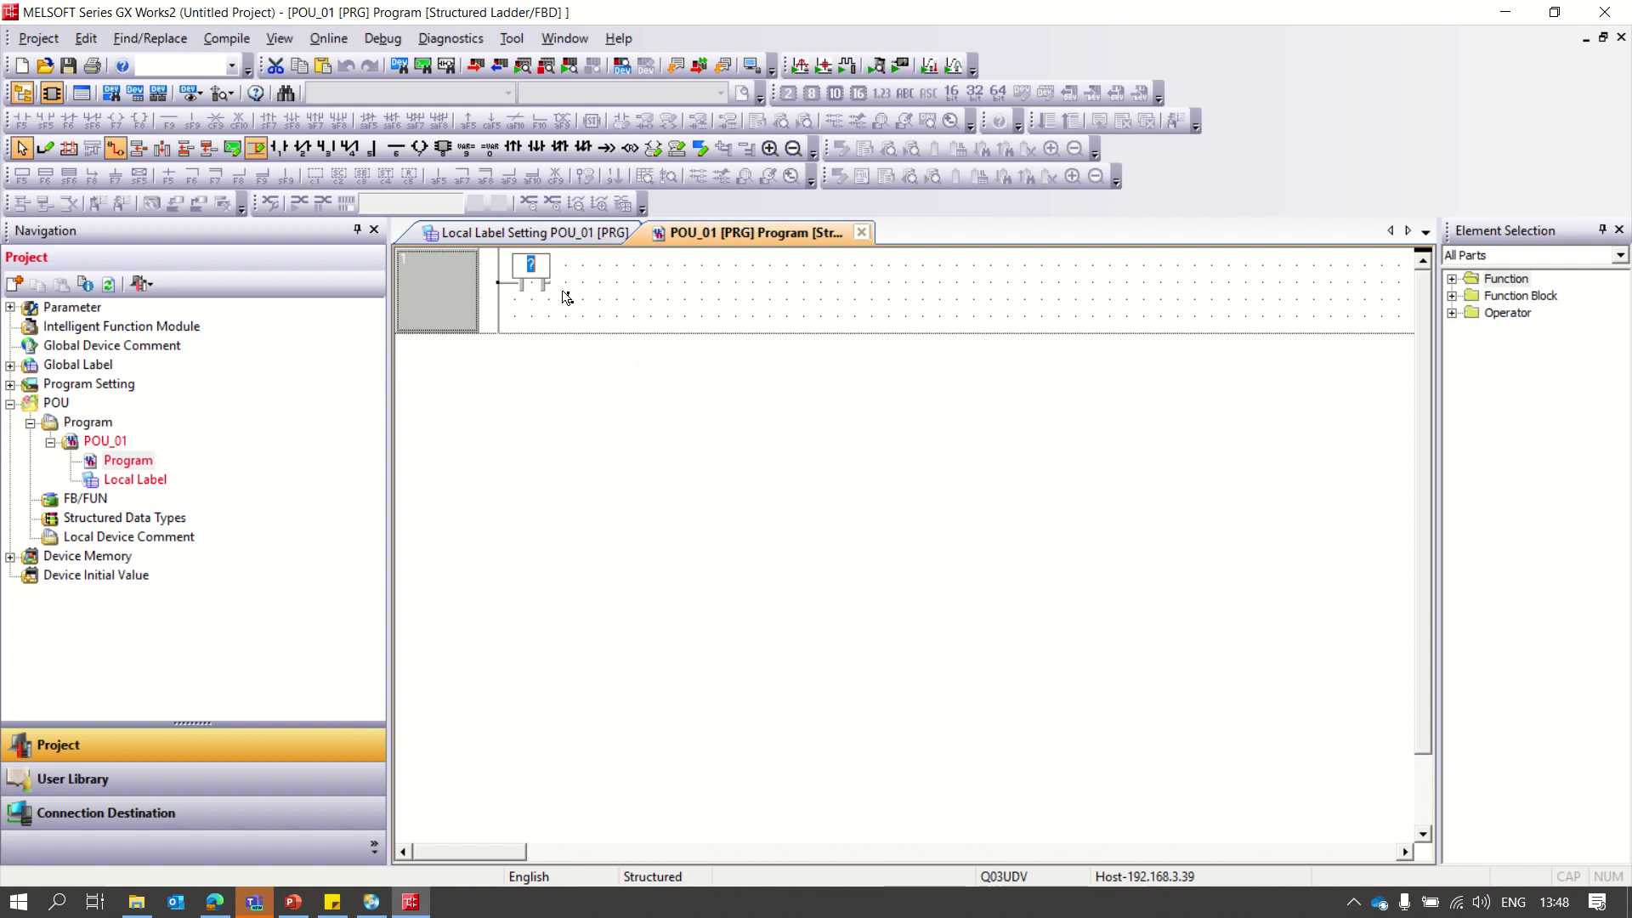
{"action": "type", "text": "m1"}
{"action": "key", "text": "Return"}
Step: Add output coil M2 at the end of the M1 rung
{"action": "left_click", "coordinate": [421, 152]}
{"action": "left_click", "coordinate": [832, 291]}
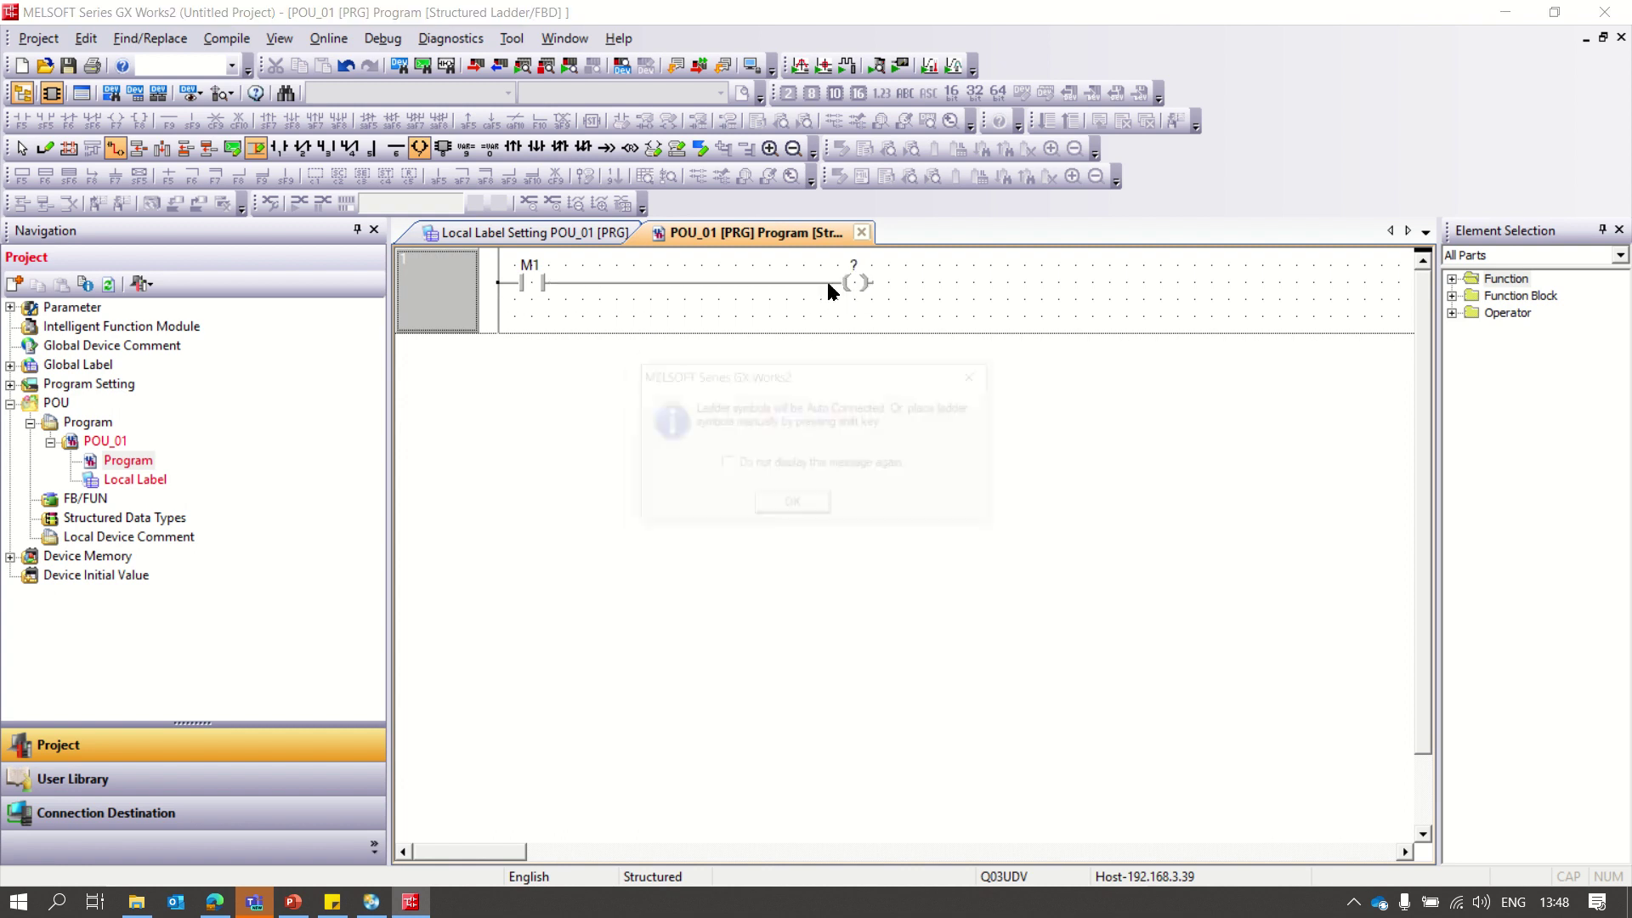
{"action": "left_click", "coordinate": [807, 502]}
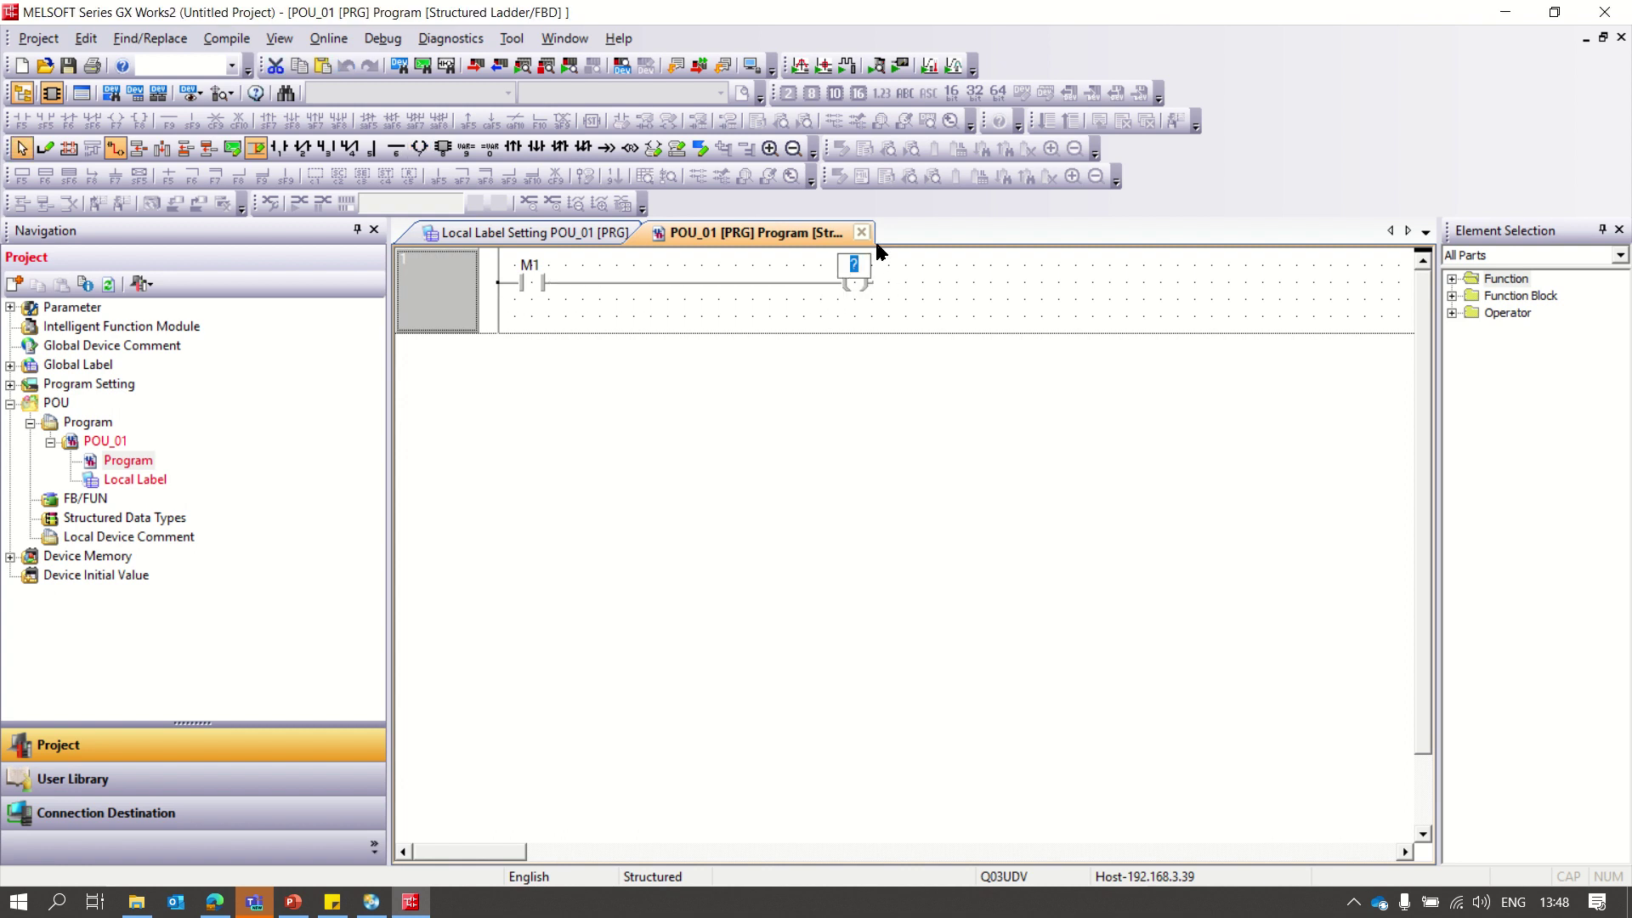
{"action": "type", "text": "M2"}
{"action": "key", "text": "Return"}
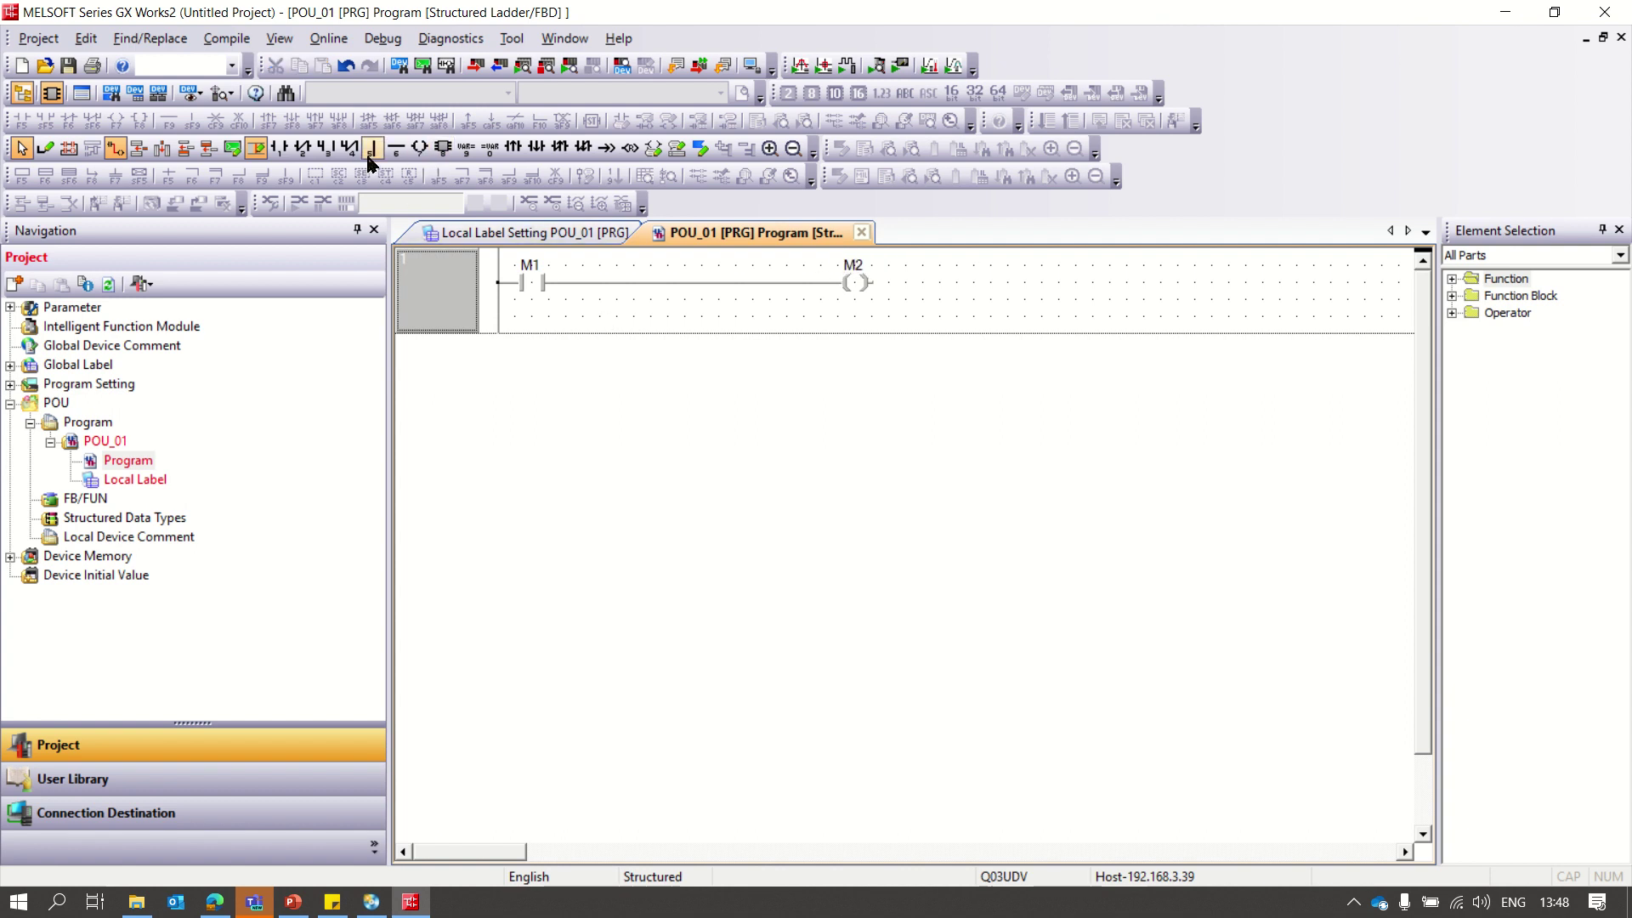
Step: Place a second coil on the row below and delete its connecting line
{"action": "left_click", "coordinate": [419, 148]}
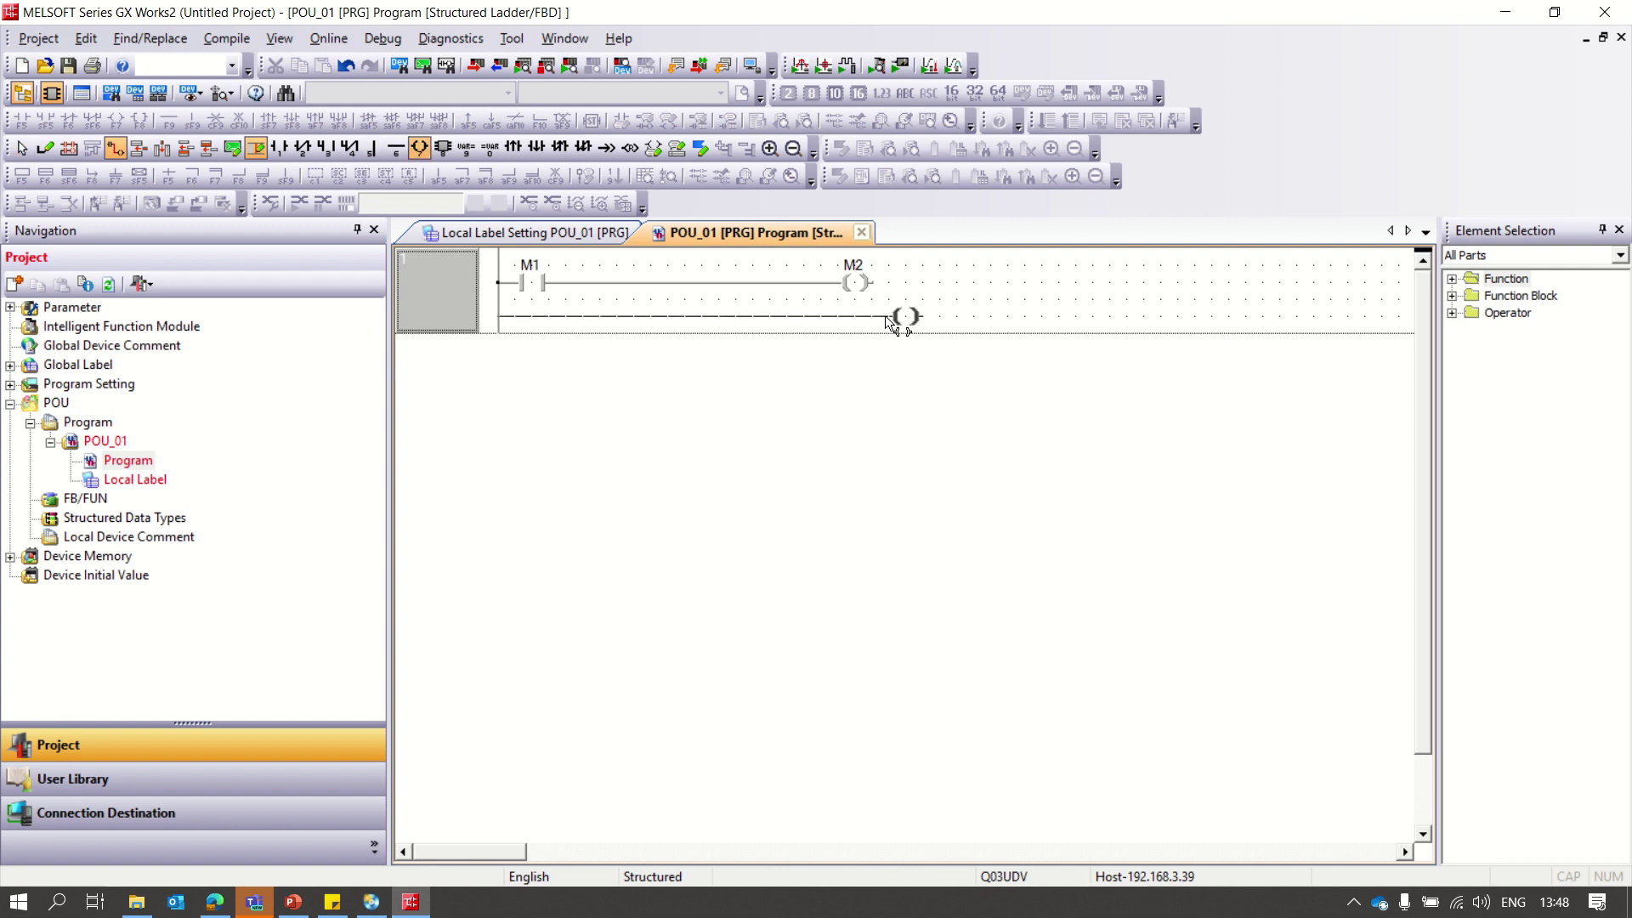
{"action": "left_click", "coordinate": [927, 321]}
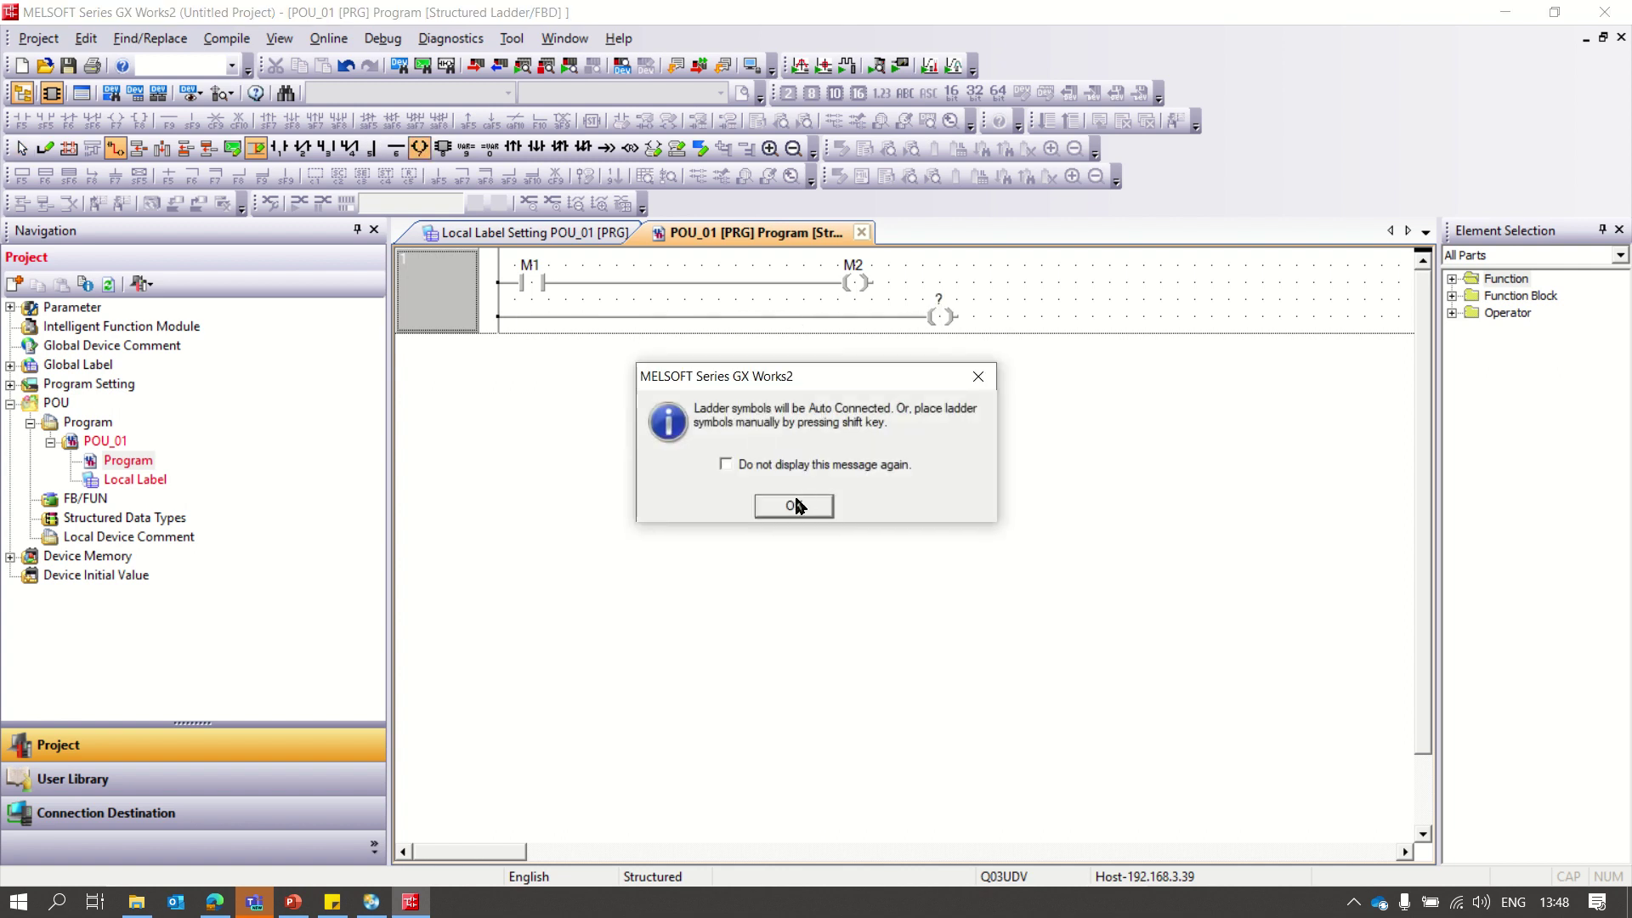
{"action": "left_click", "coordinate": [793, 505]}
{"action": "key", "text": "Escape"}
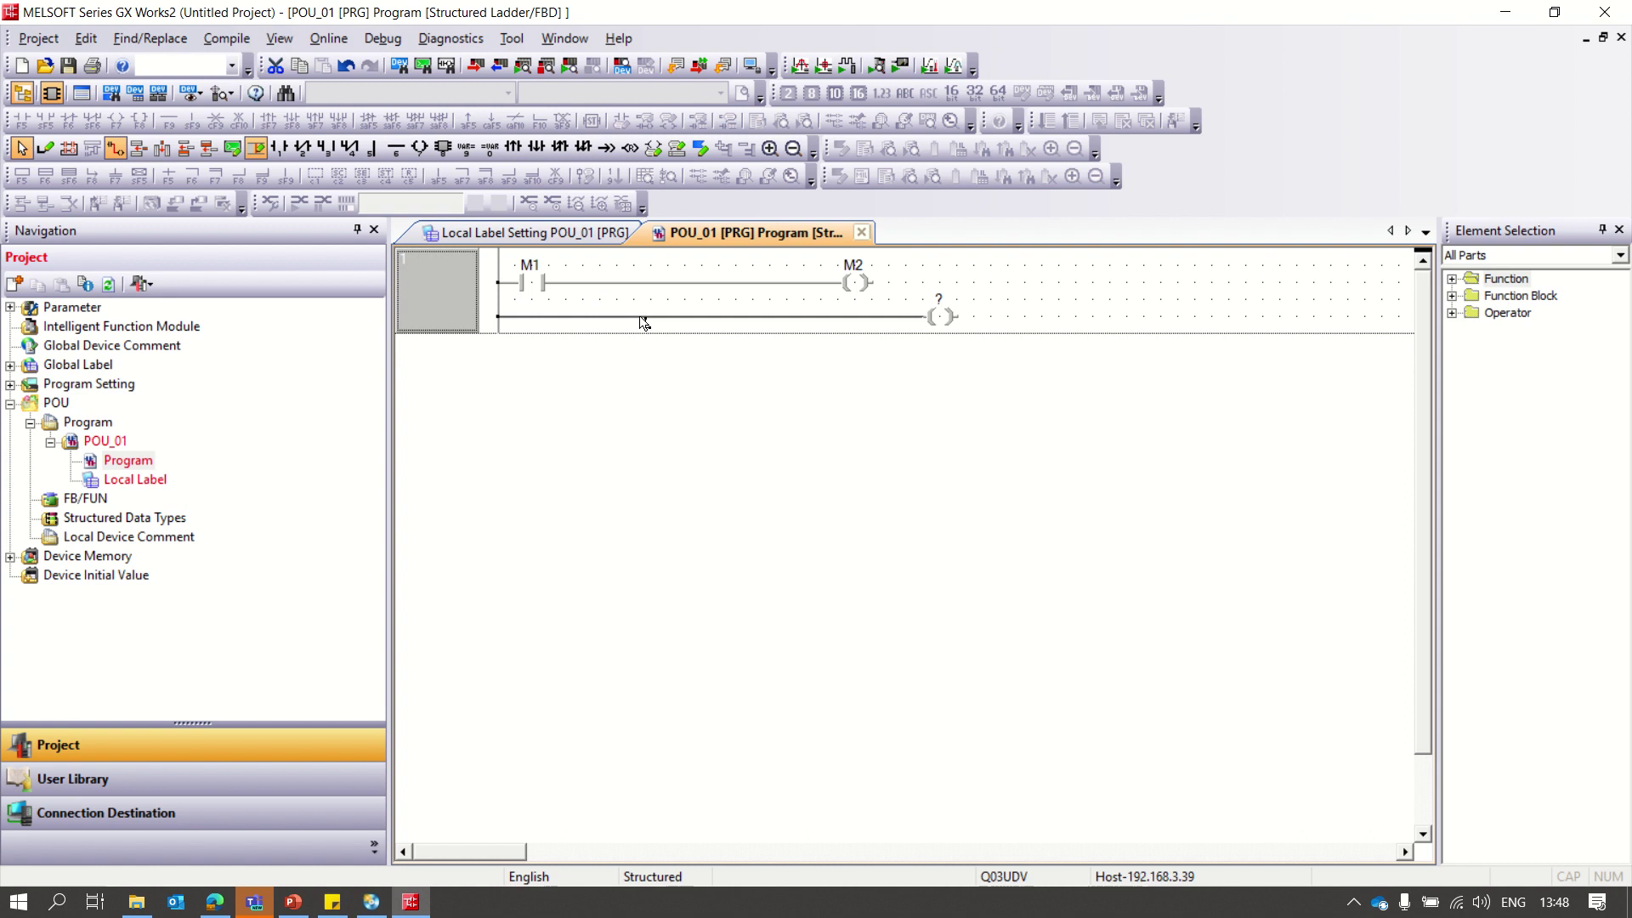
{"action": "key", "text": "Delete"}
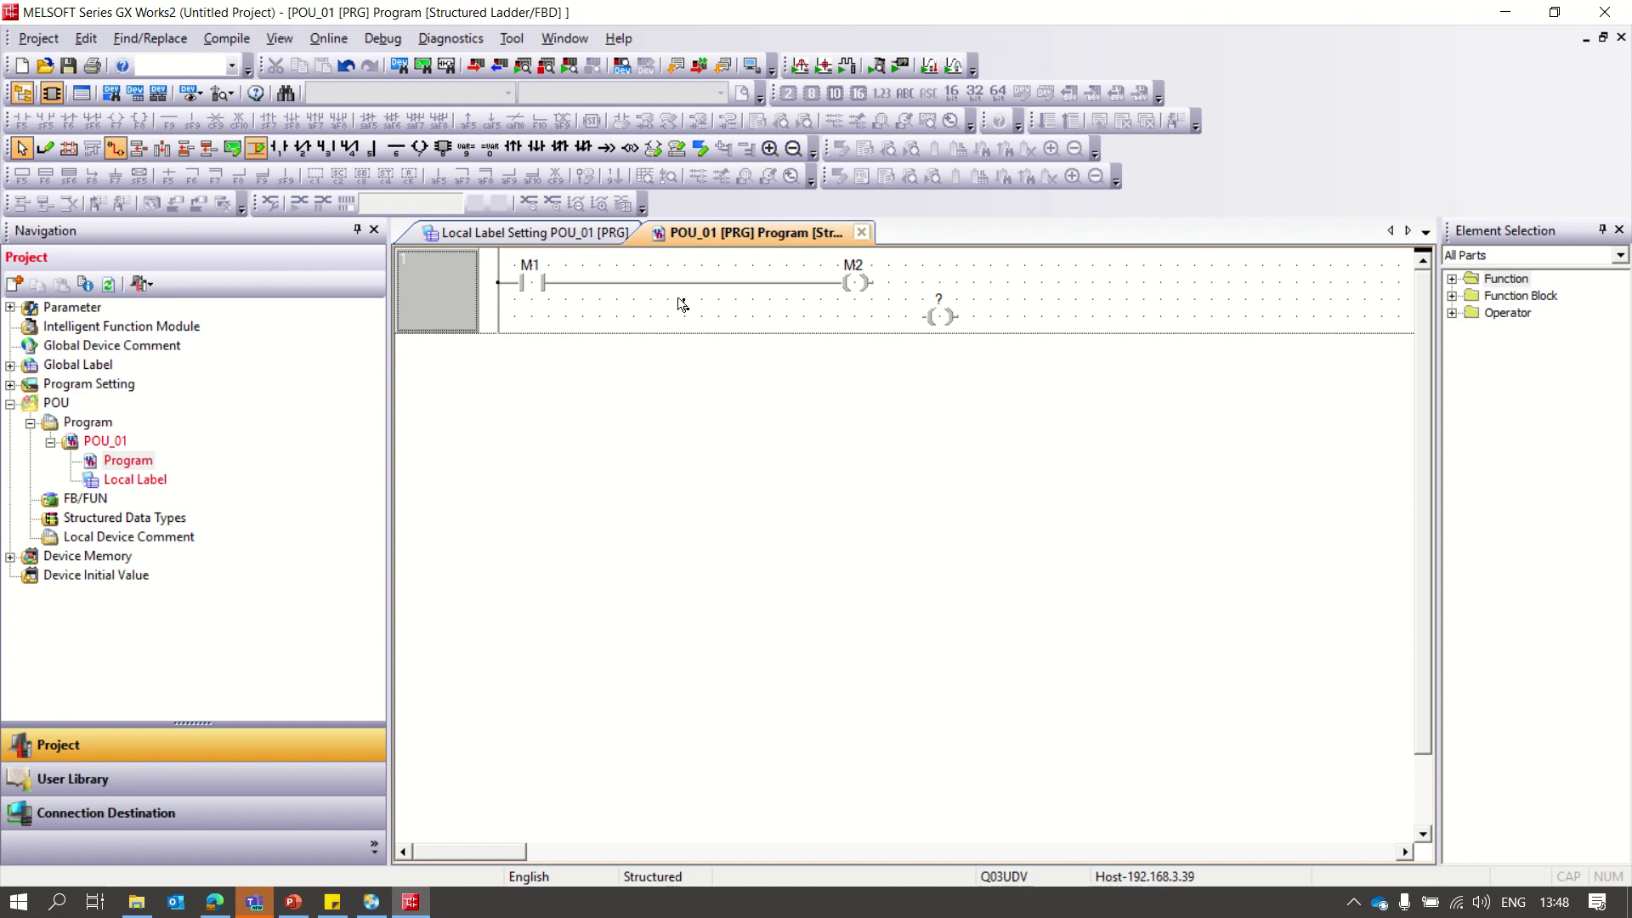
Step: Wire the second coil back to the M1 rung and name it Lamp as a local Bit label
{"action": "left_click", "coordinate": [735, 285]}
{"action": "mouse_move", "coordinate": [935, 311]}
{"action": "left_mouse_down"}
{"action": "mouse_move", "coordinate": [856, 313]}
{"action": "mouse_move", "coordinate": [729, 280]}
{"action": "left_mouse_up"}
{"action": "double_click", "coordinate": [939, 299]}
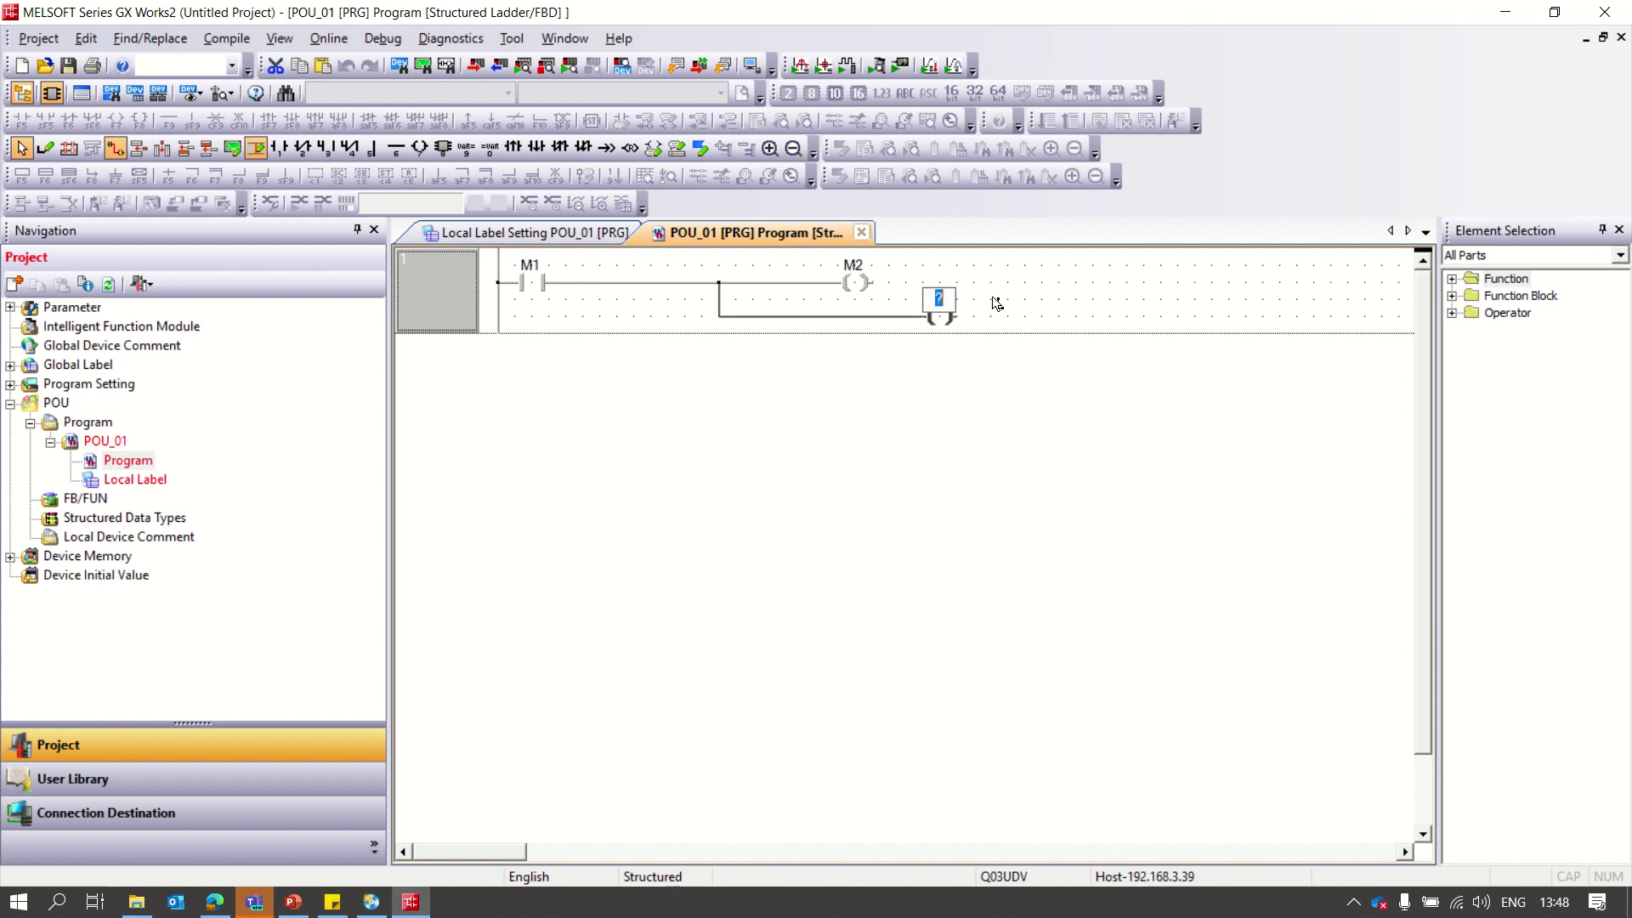
{"action": "type", "text": "Lap"}
{"action": "type", "text": "mp"}
{"action": "key", "text": "Return"}
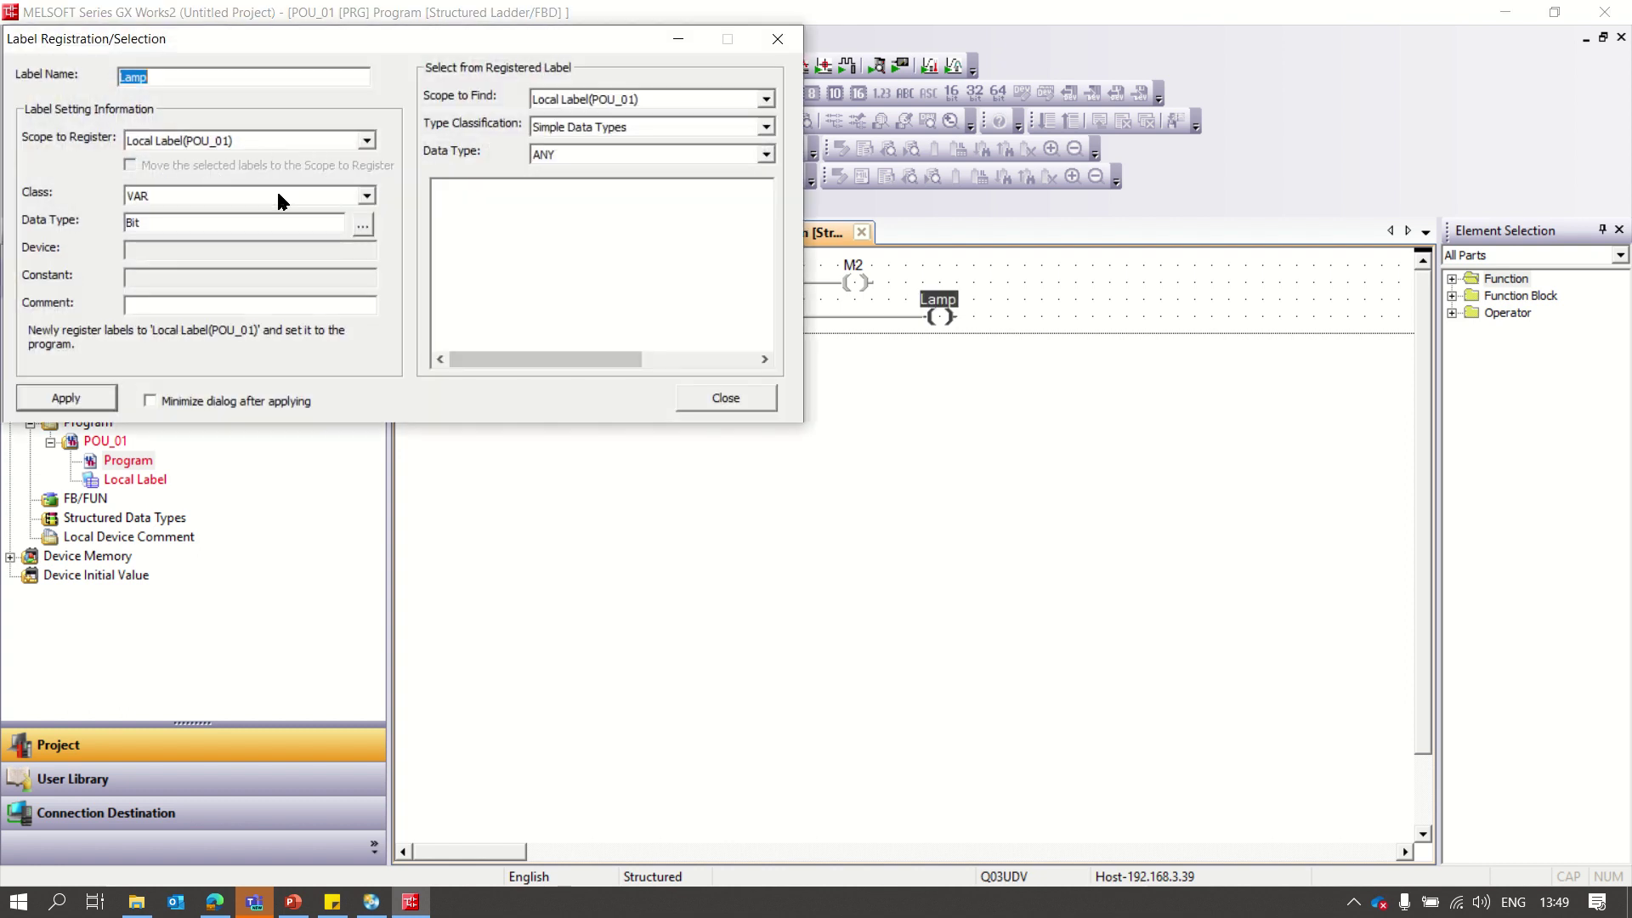
{"action": "left_click", "coordinate": [65, 400]}
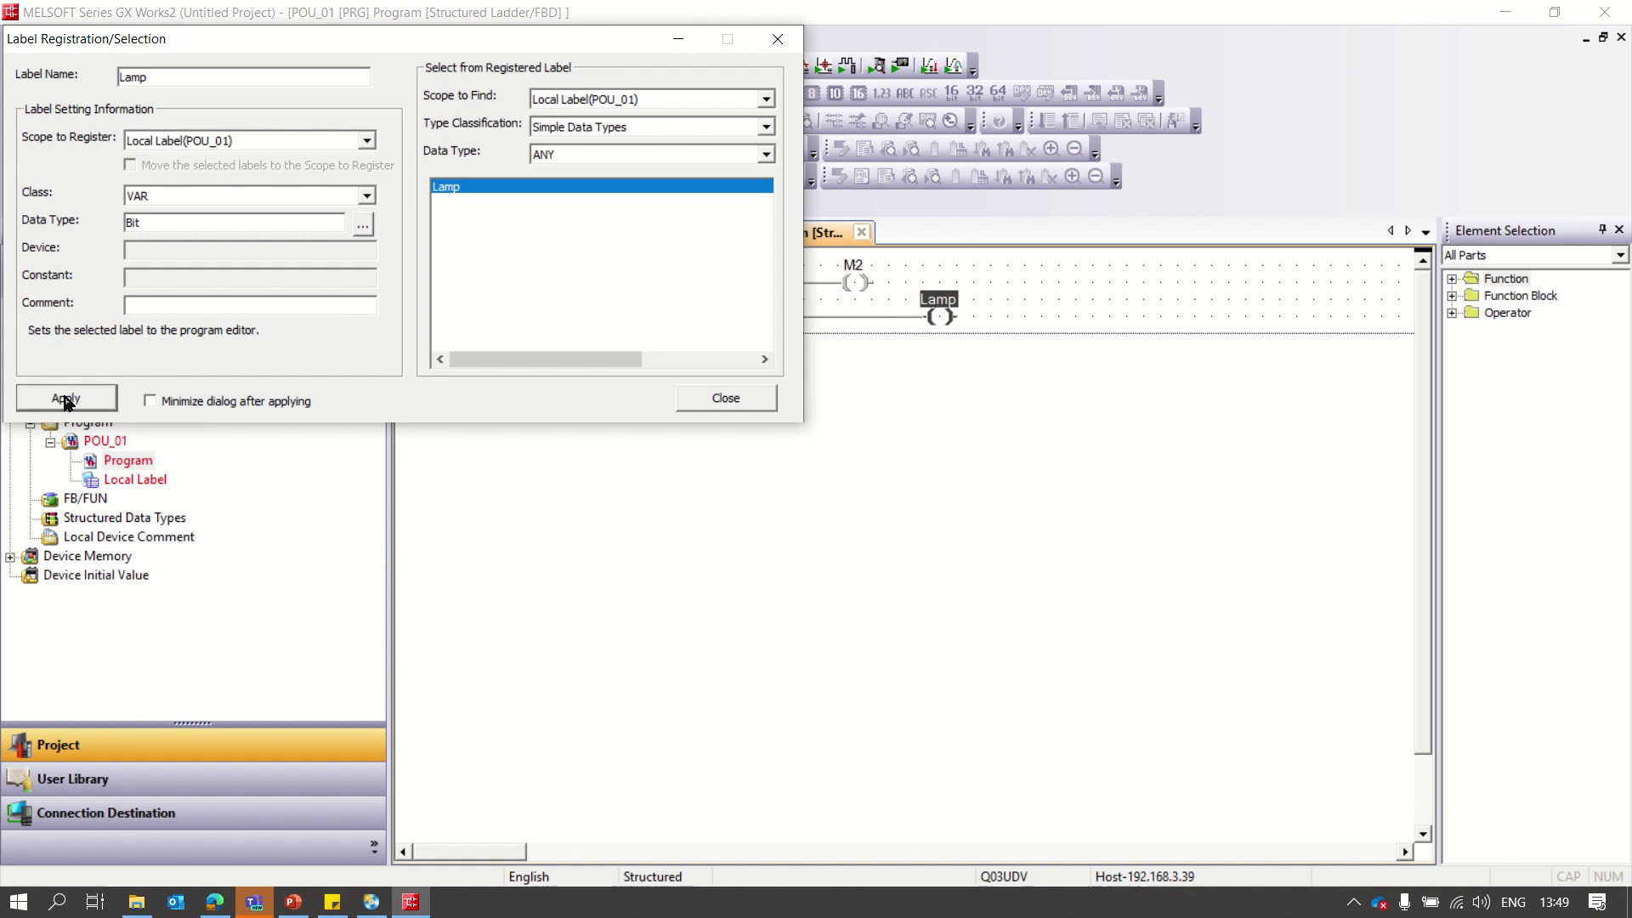
{"action": "left_click", "coordinate": [738, 396]}
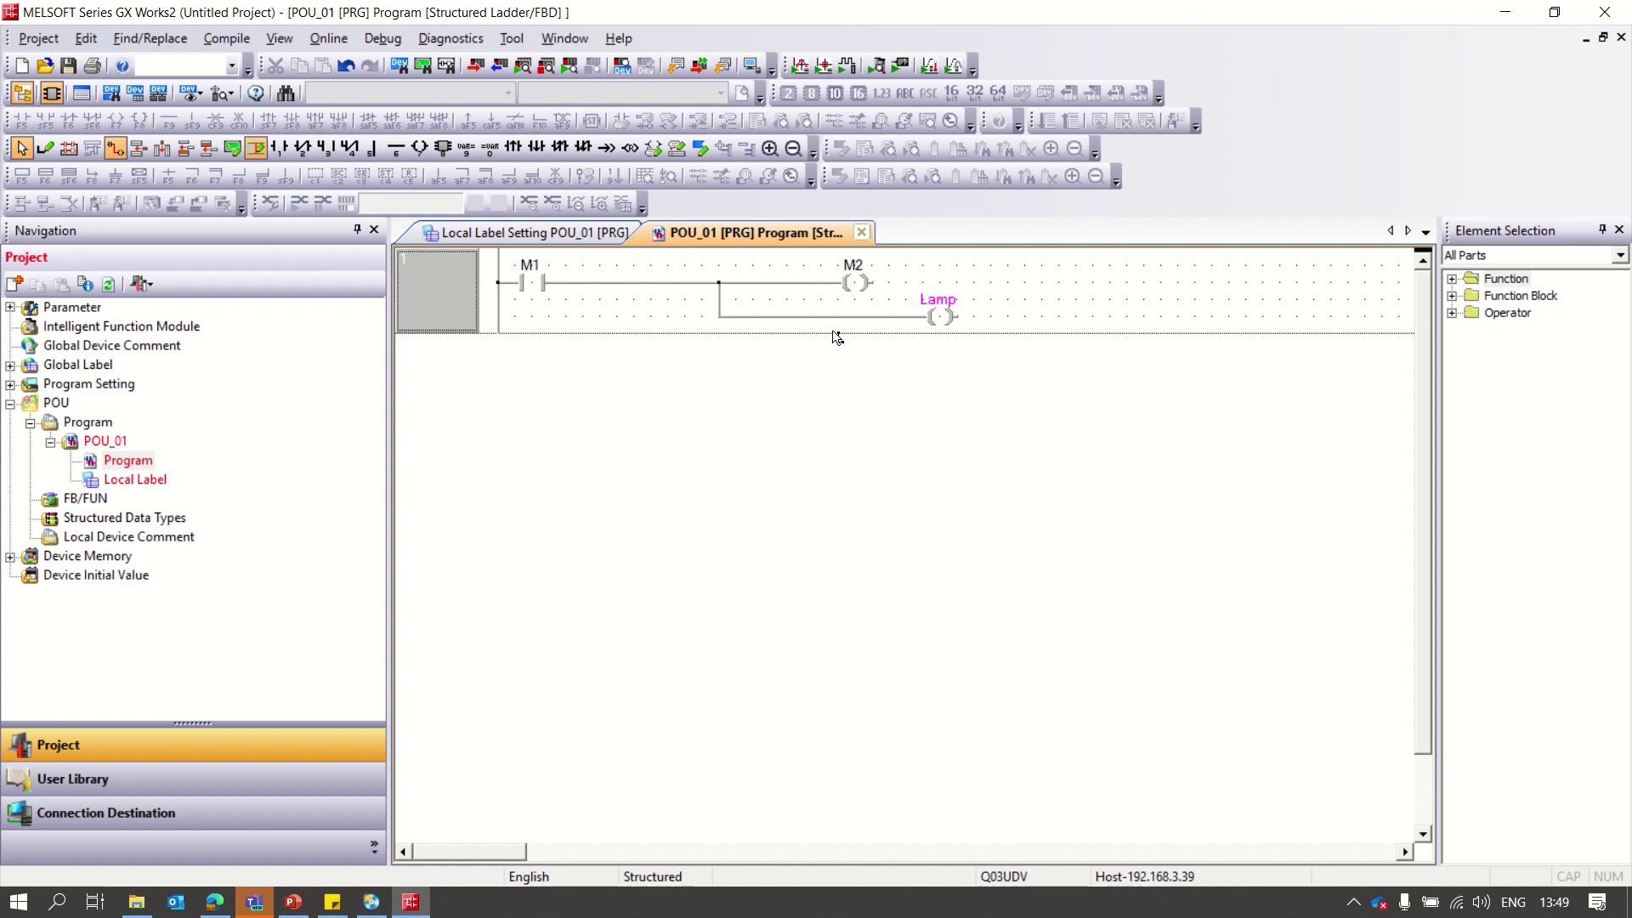
Step: Rename contact M1 to Start and register it as a local label
{"action": "left_click", "coordinate": [529, 272]}
{"action": "type", "text": "S"}
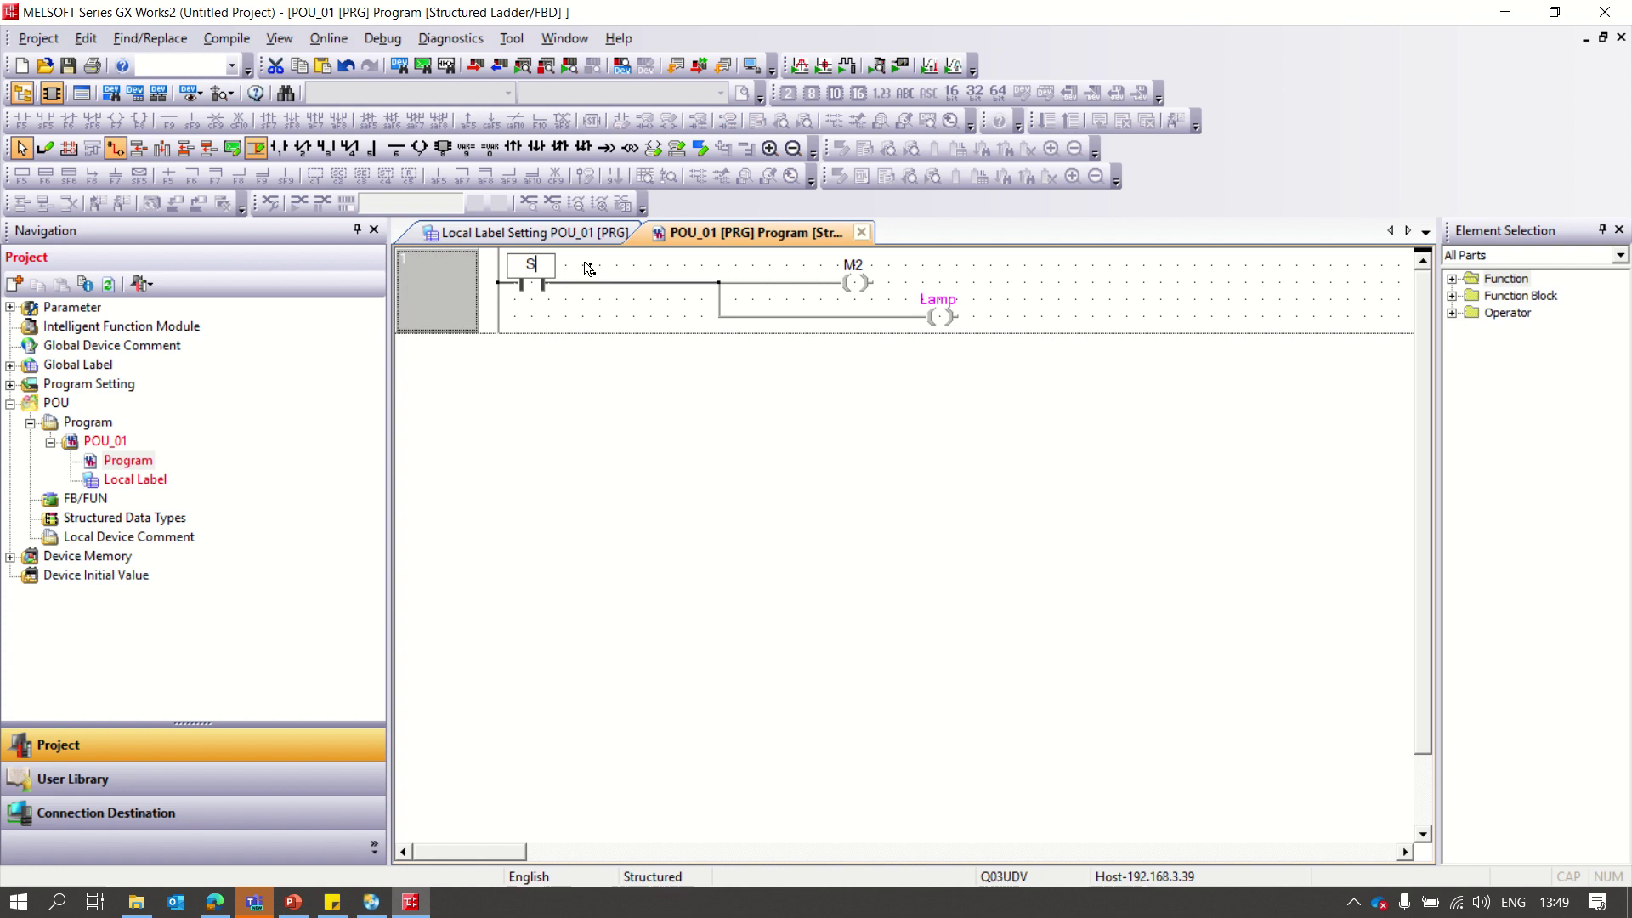
{"action": "type", "text": "aart"}
{"action": "key", "text": "Return"}
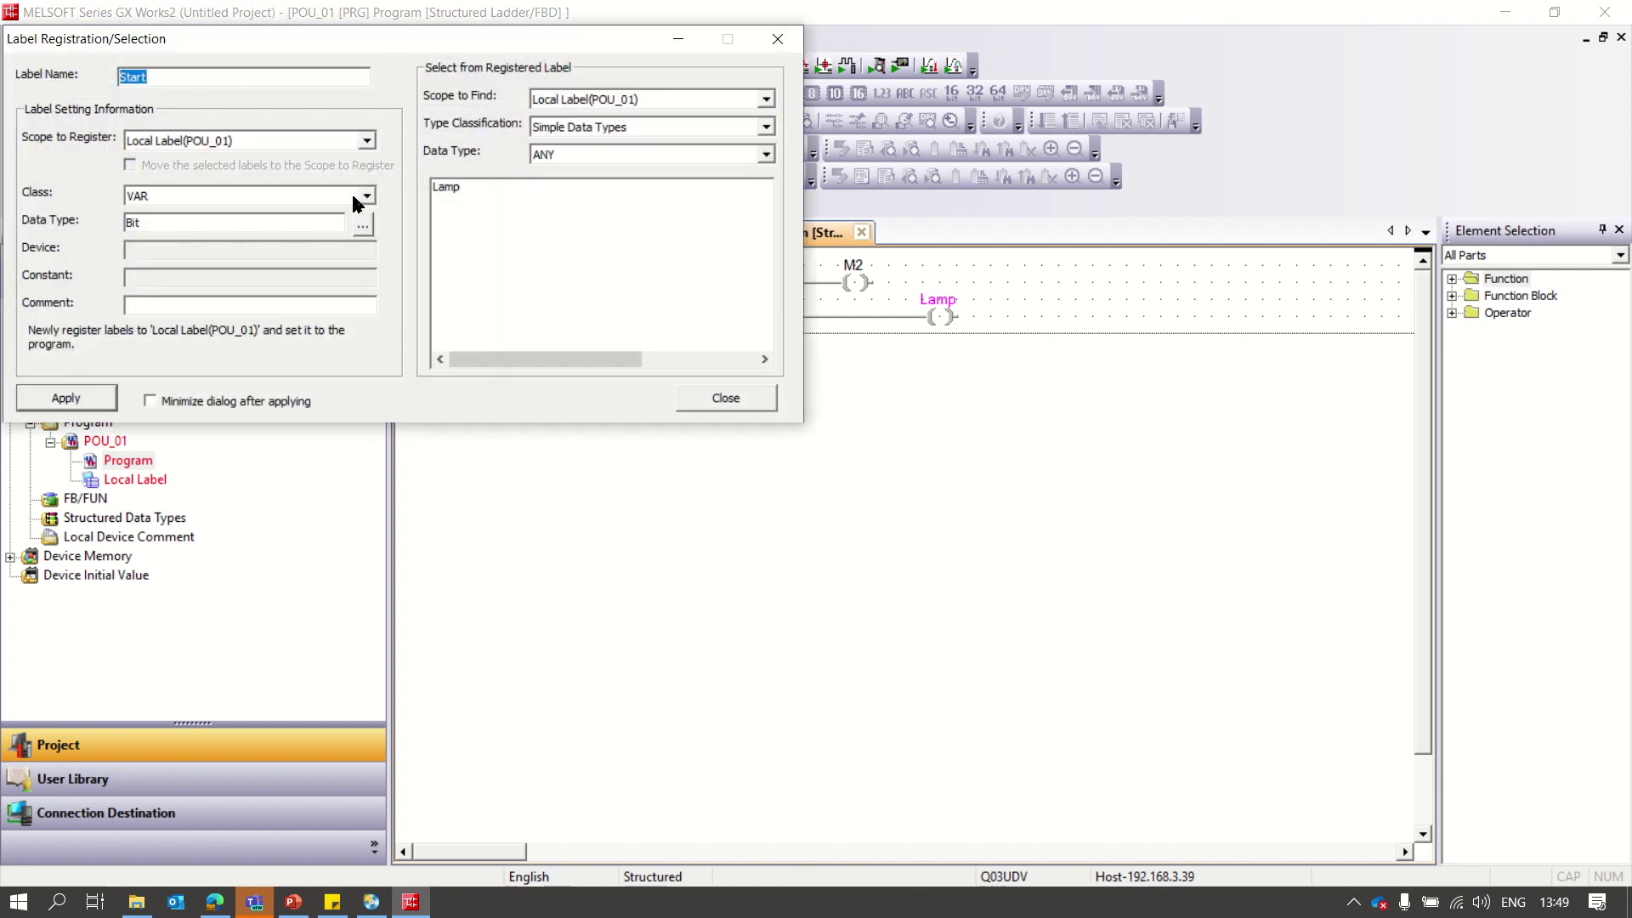
{"action": "left_click", "coordinate": [83, 393]}
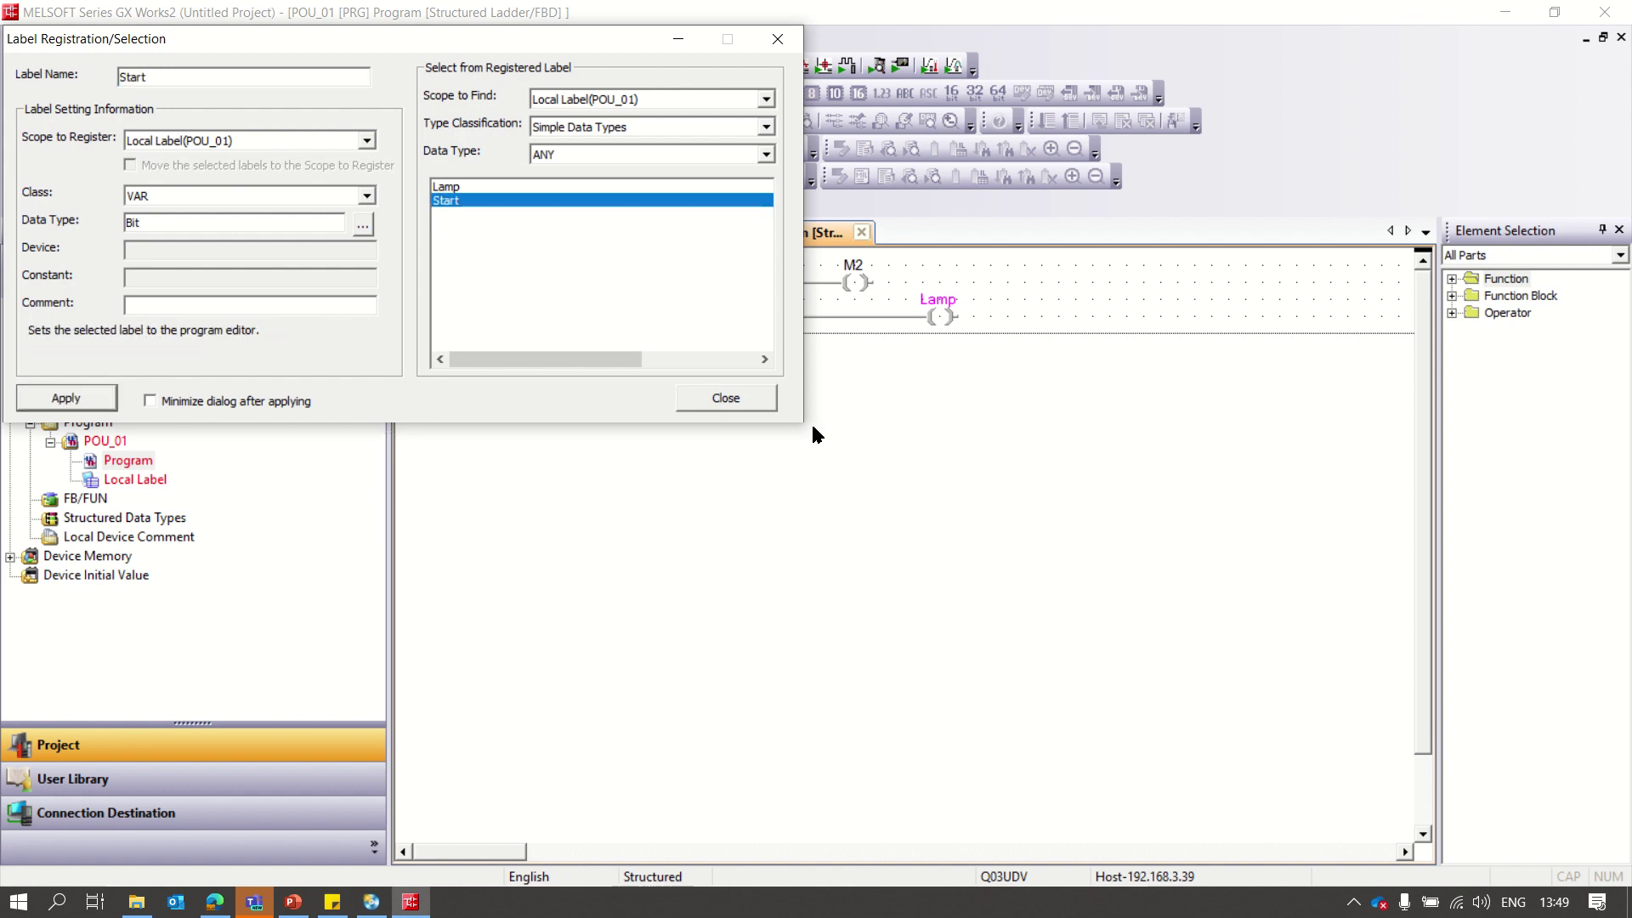
{"action": "left_click", "coordinate": [748, 396]}
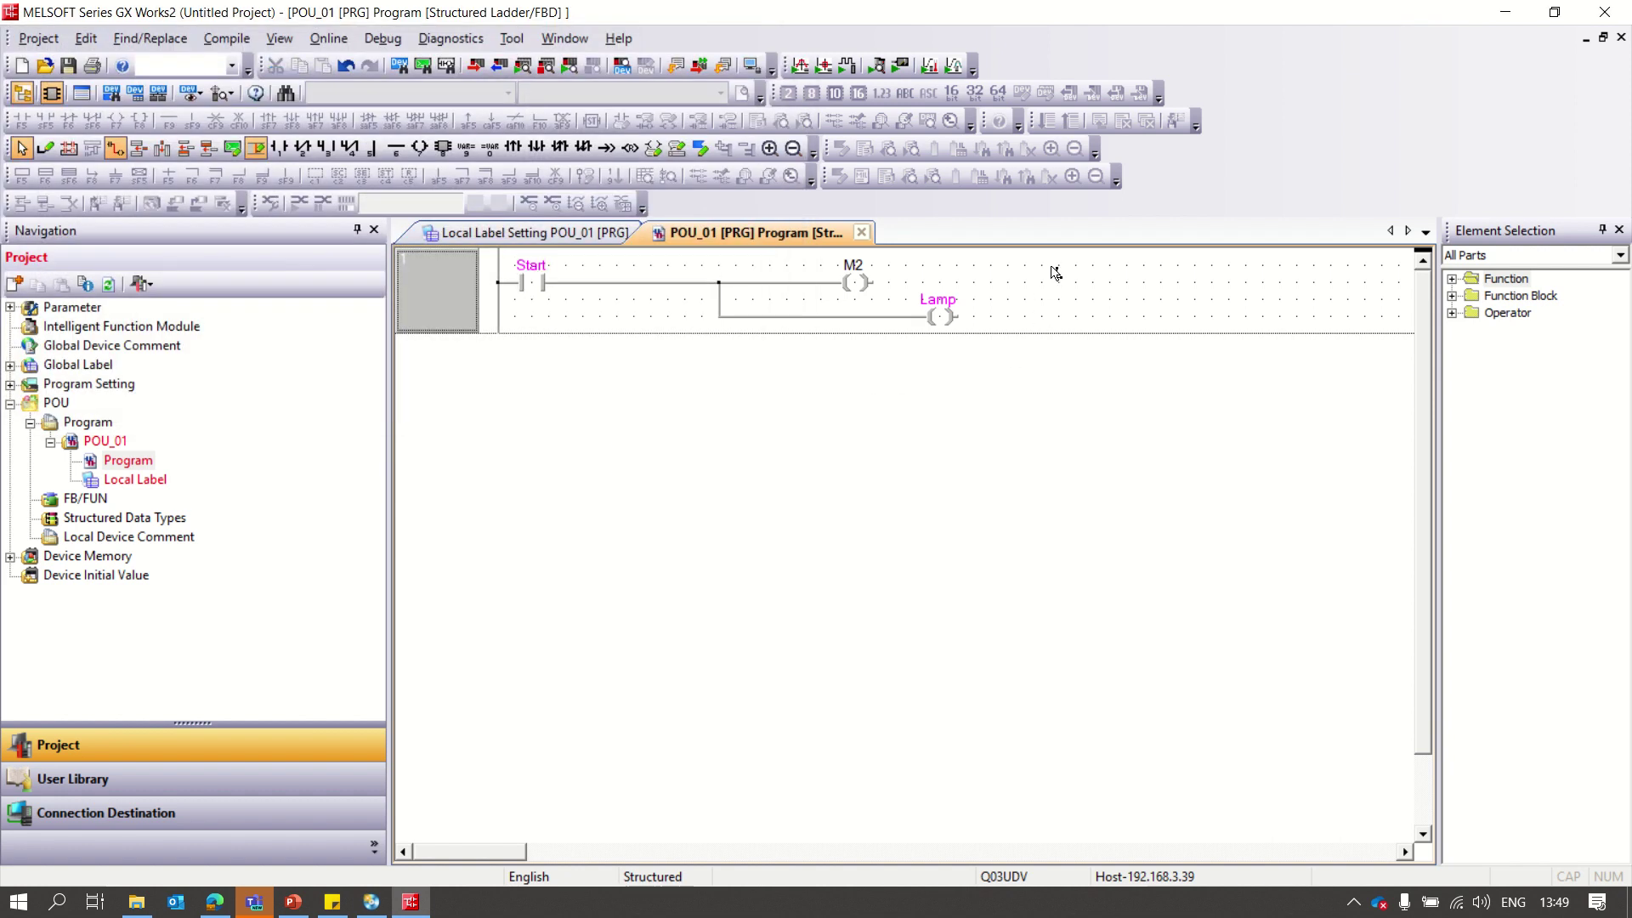
Step: Rename coil M2 to Motor and register it as a local label
{"action": "double_click", "coordinate": [857, 265]}
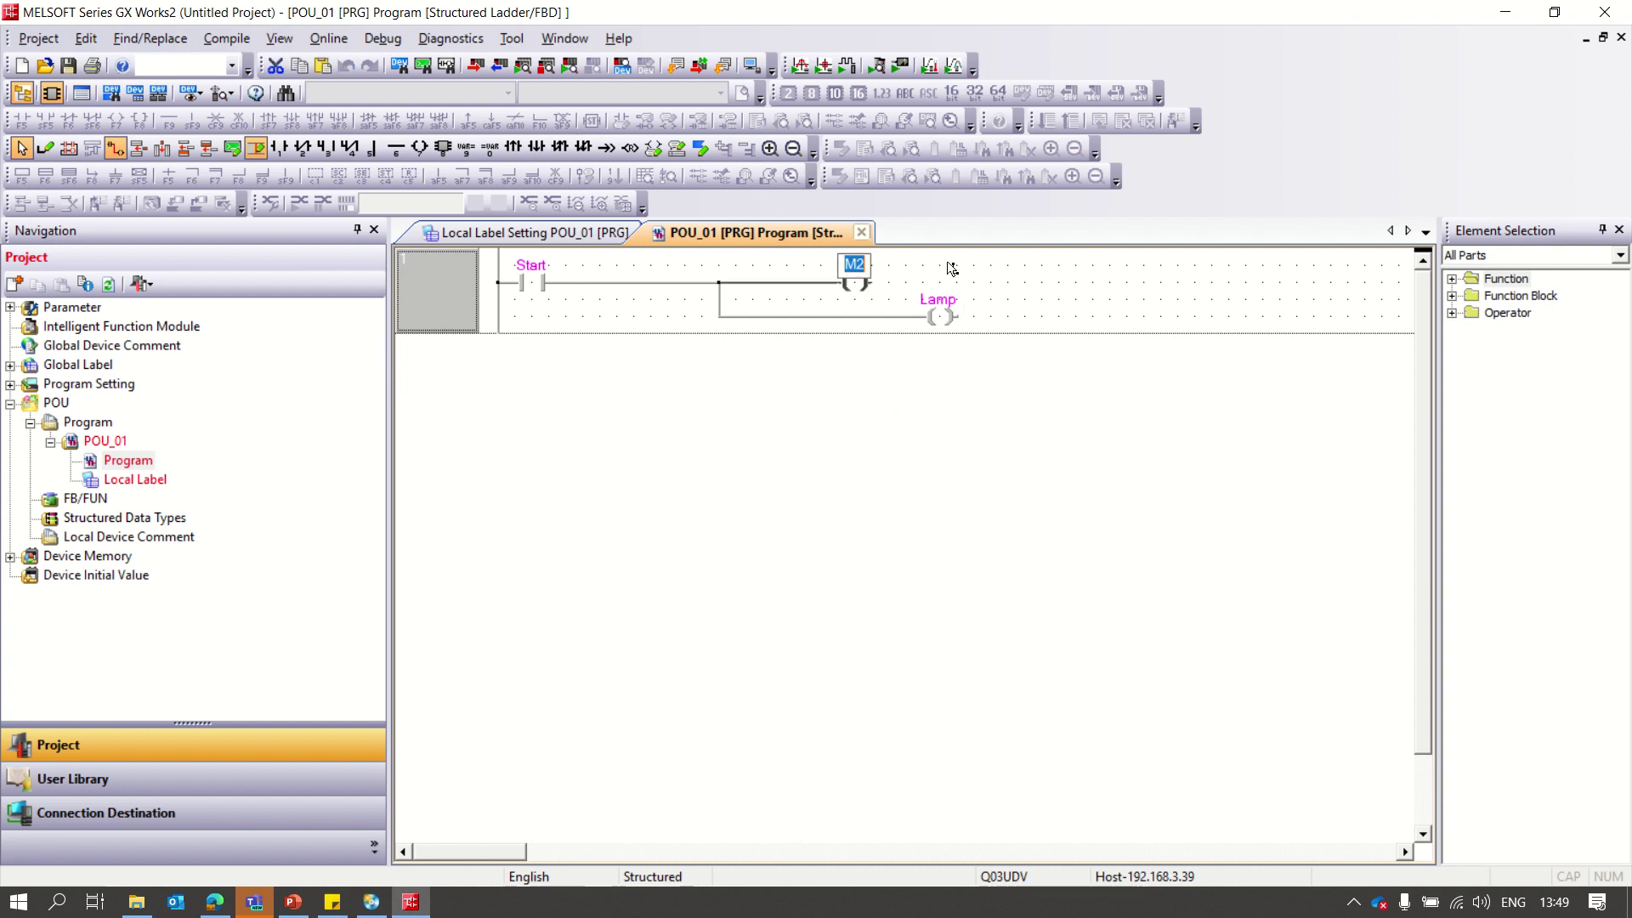
{"action": "type", "text": "Motor"}
{"action": "key", "text": "Return"}
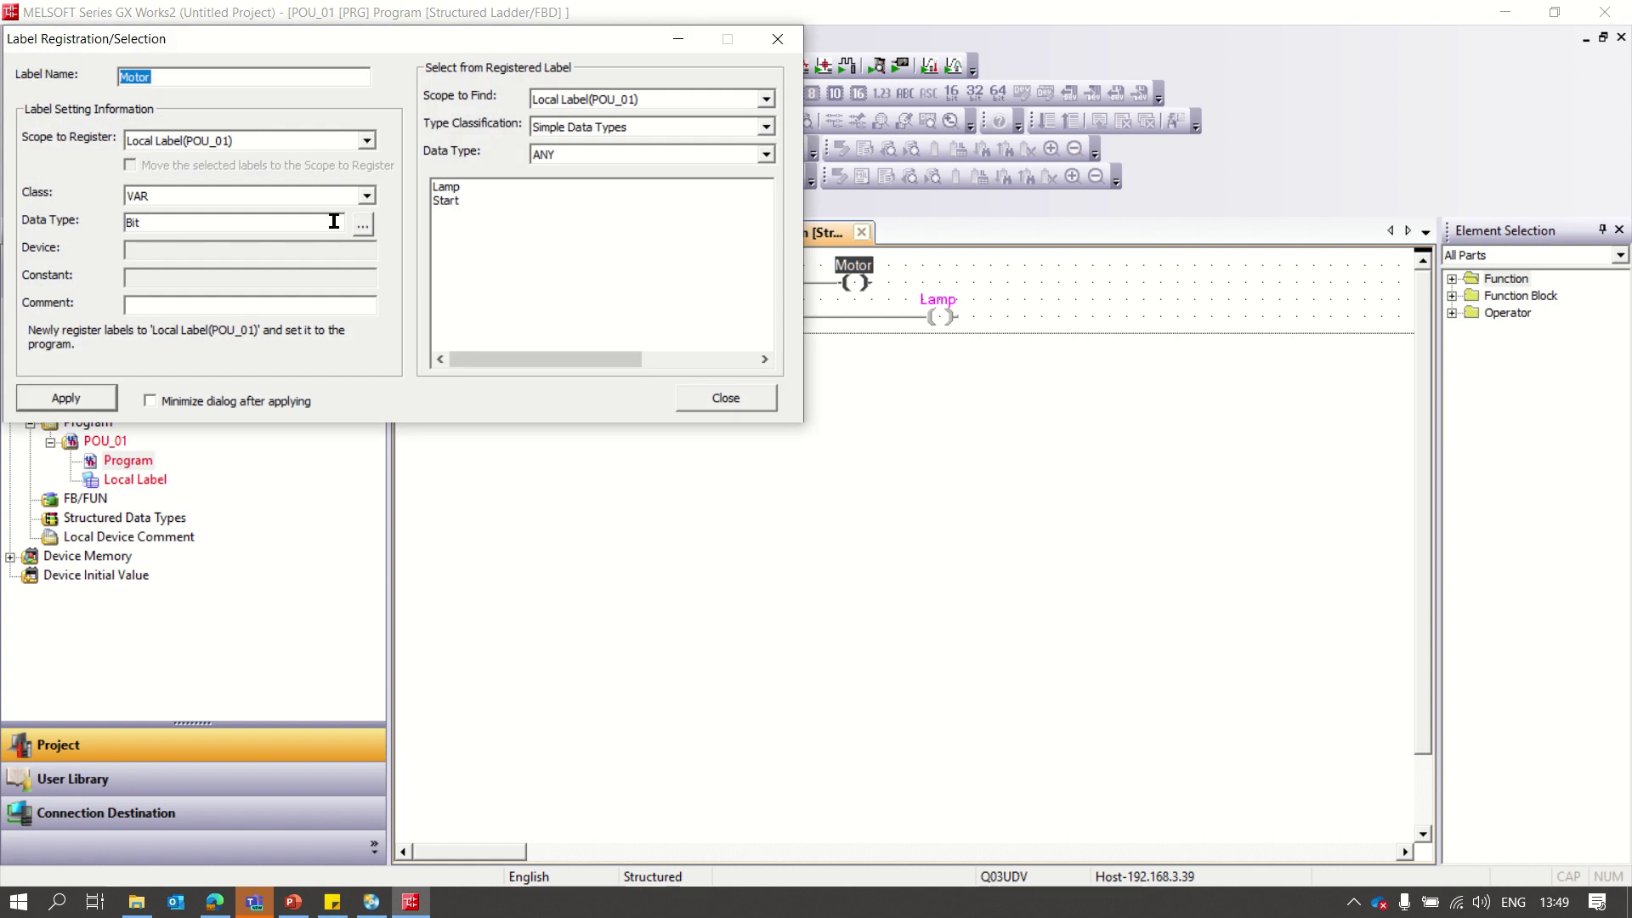
{"action": "left_click", "coordinate": [46, 397]}
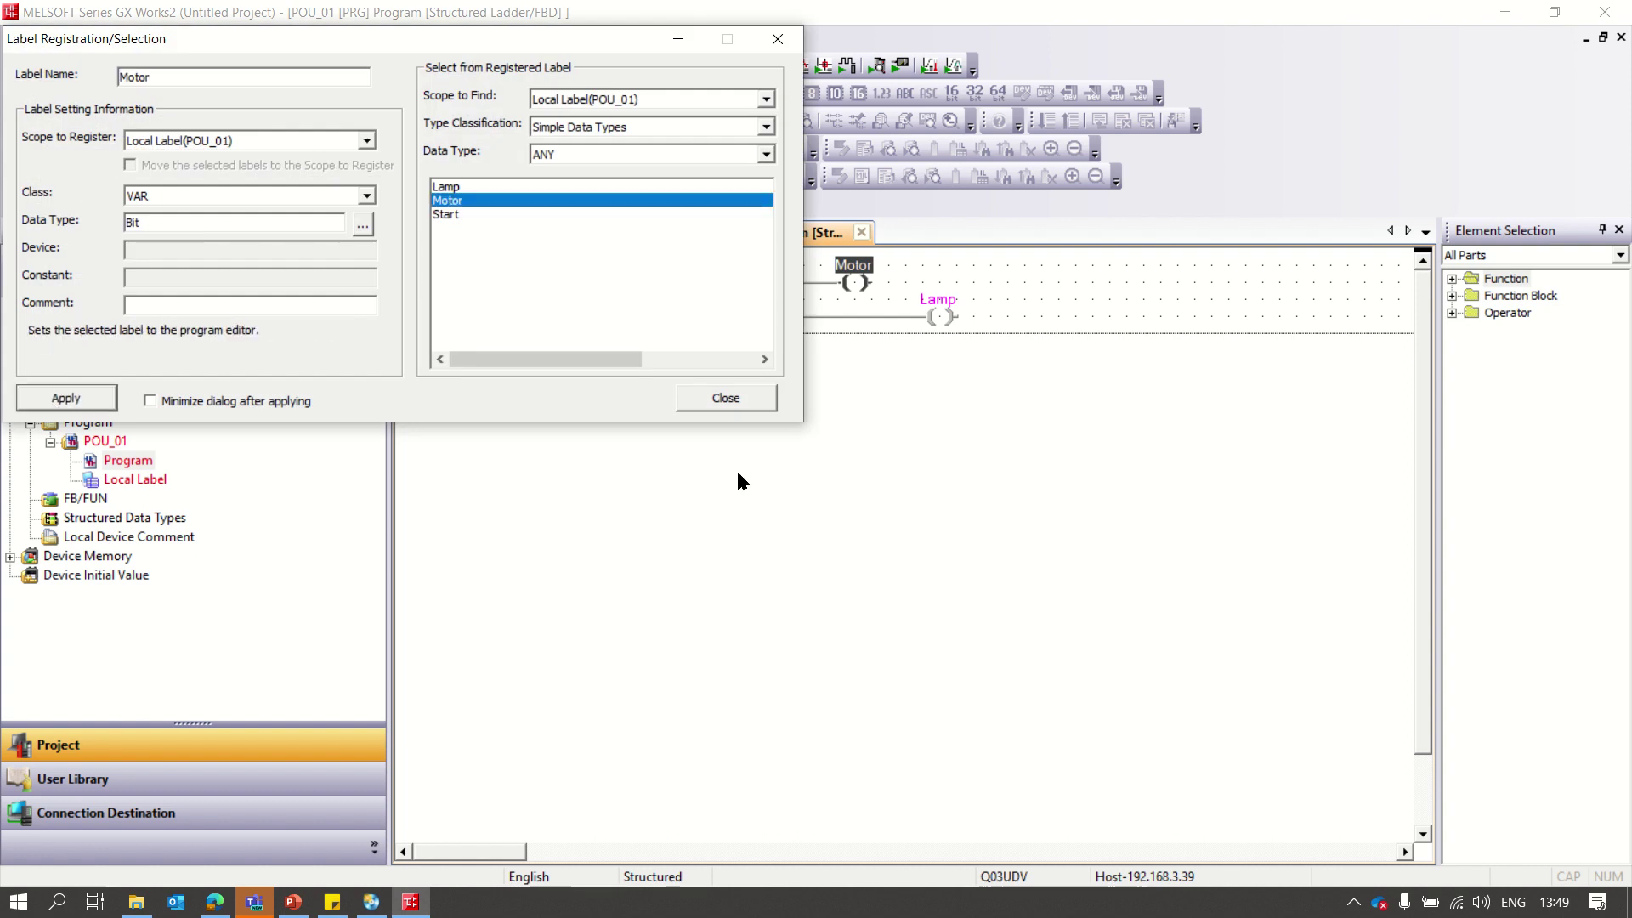
{"action": "left_click", "coordinate": [749, 408]}
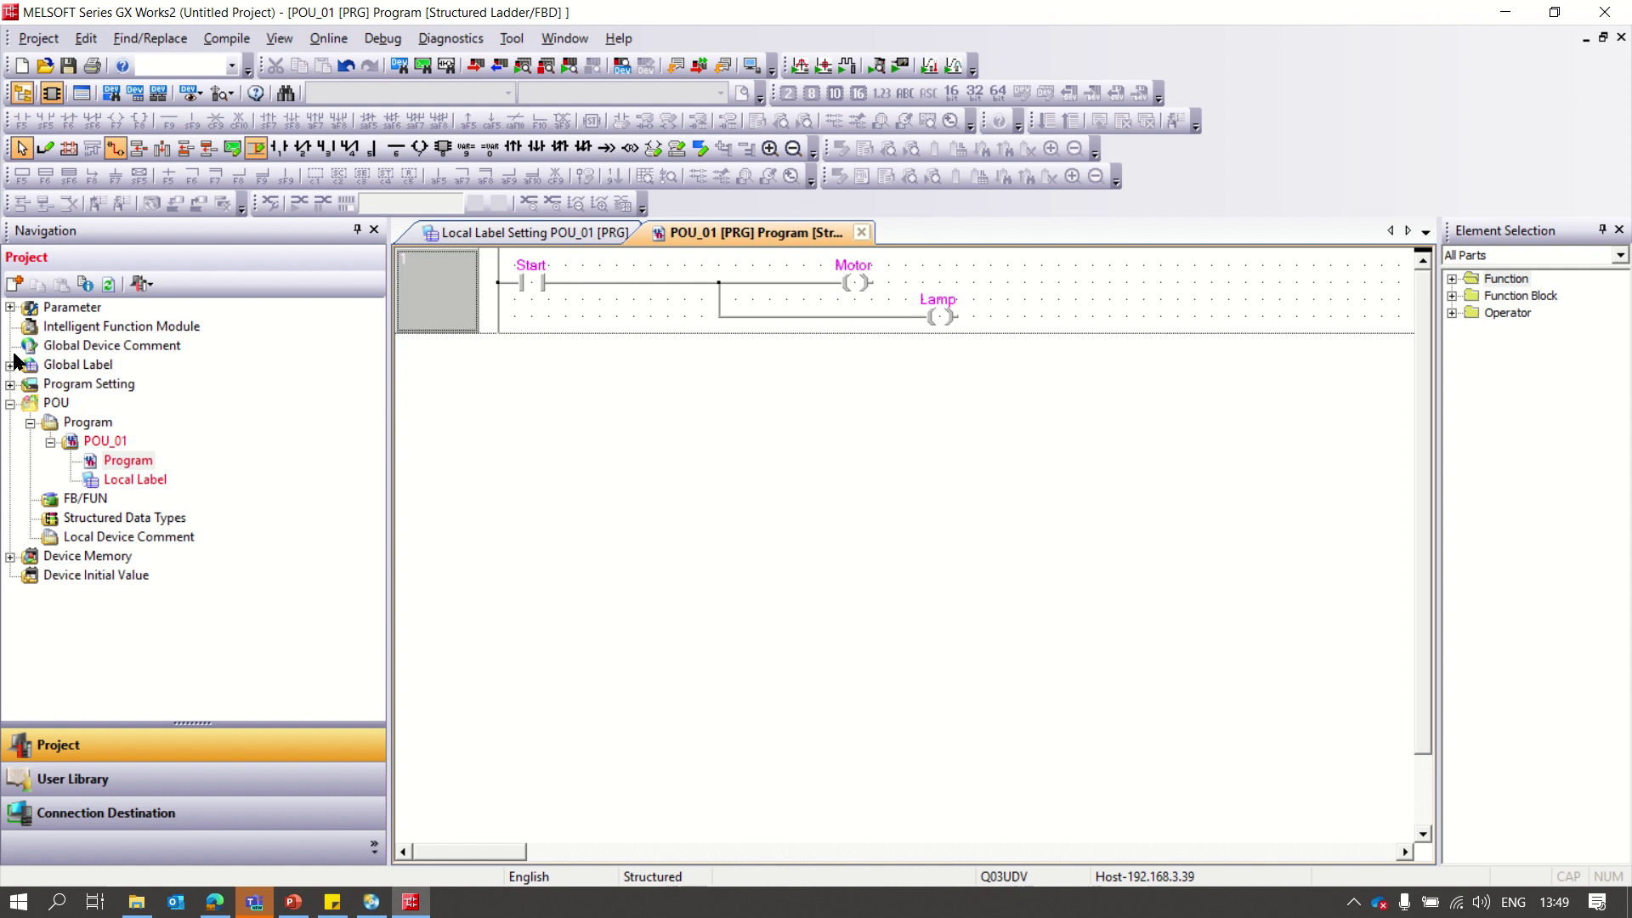
Step: Review the global and POU_01 local labels, expand Device Memory, and show the Connection Destination view
{"action": "left_click", "coordinate": [62, 347]}
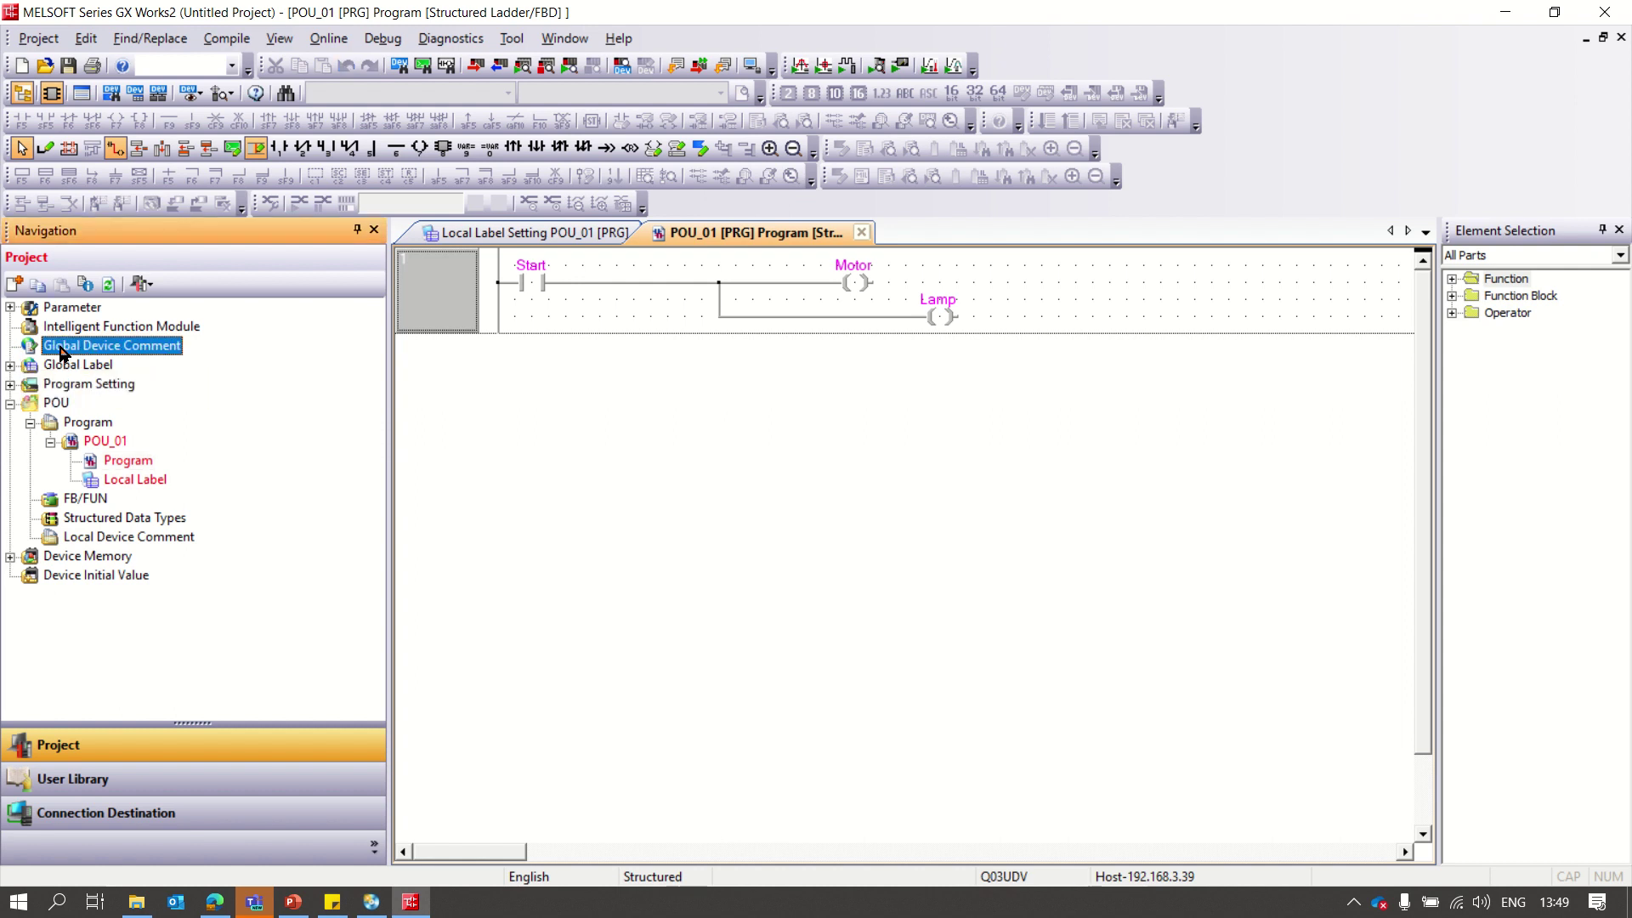
{"action": "left_click", "coordinate": [10, 366]}
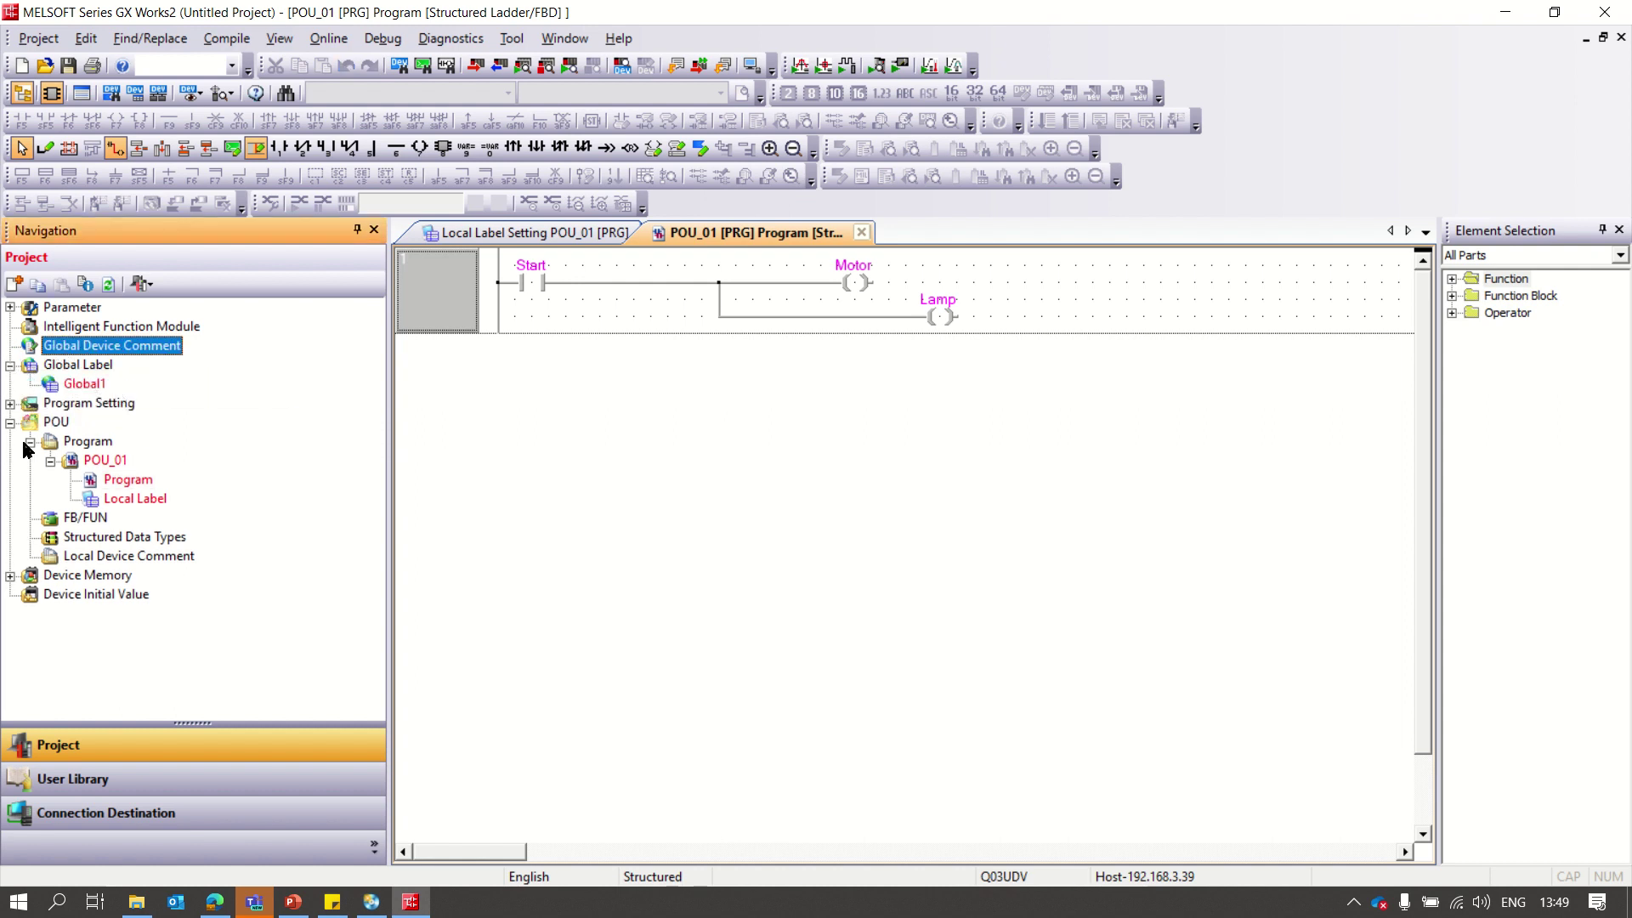
{"action": "double_click", "coordinate": [119, 502]}
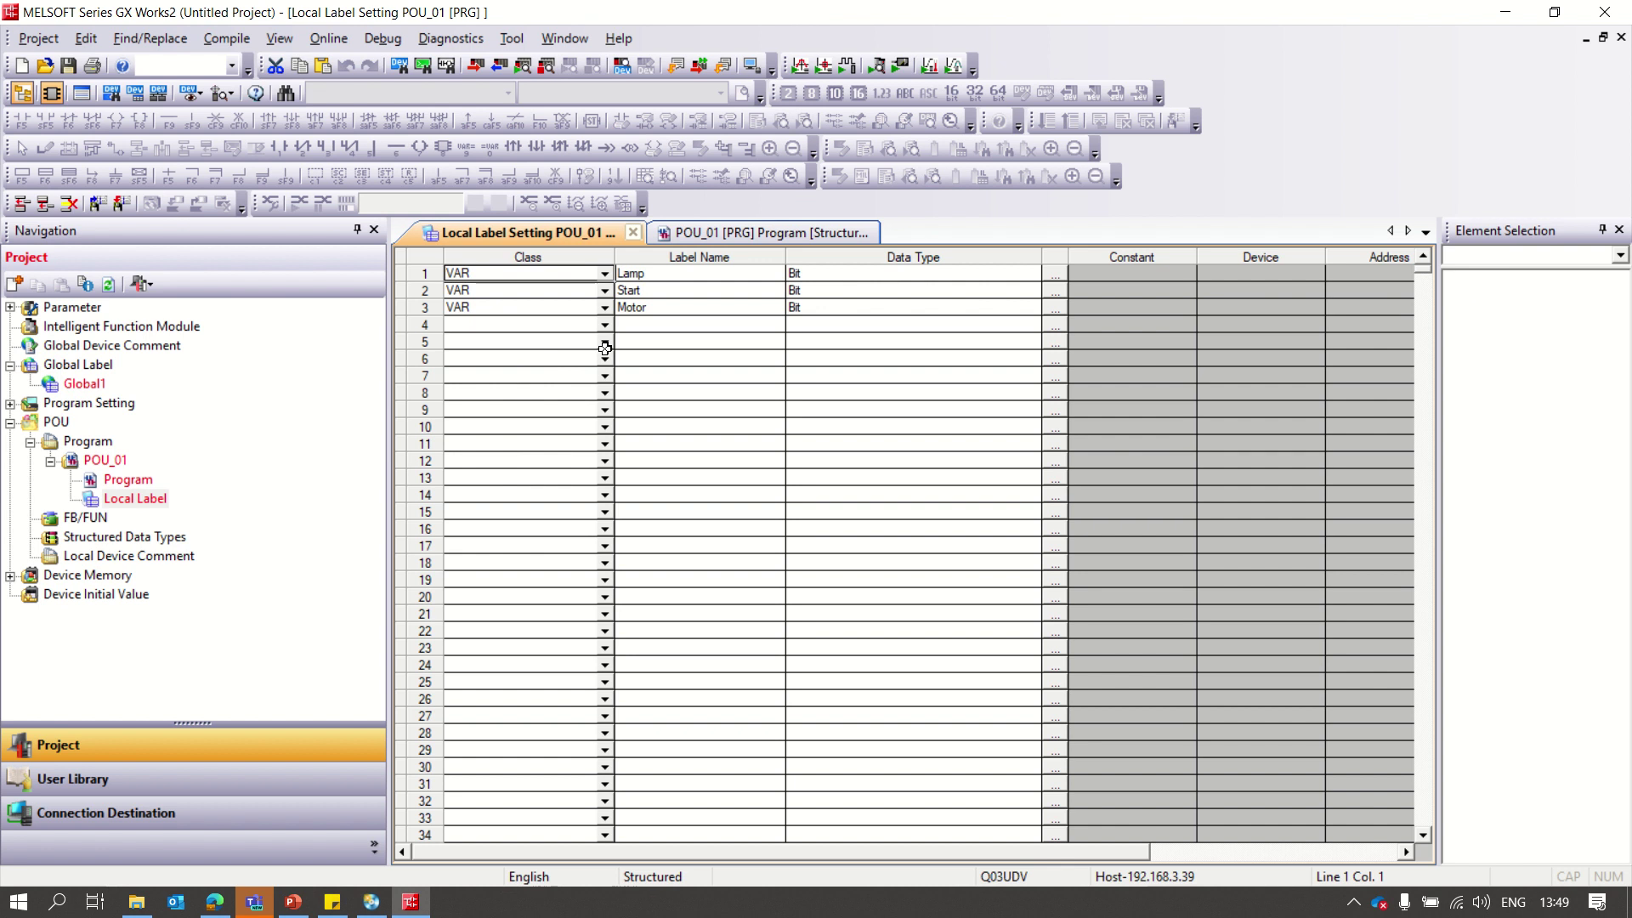
{"action": "double_click", "coordinate": [121, 481]}
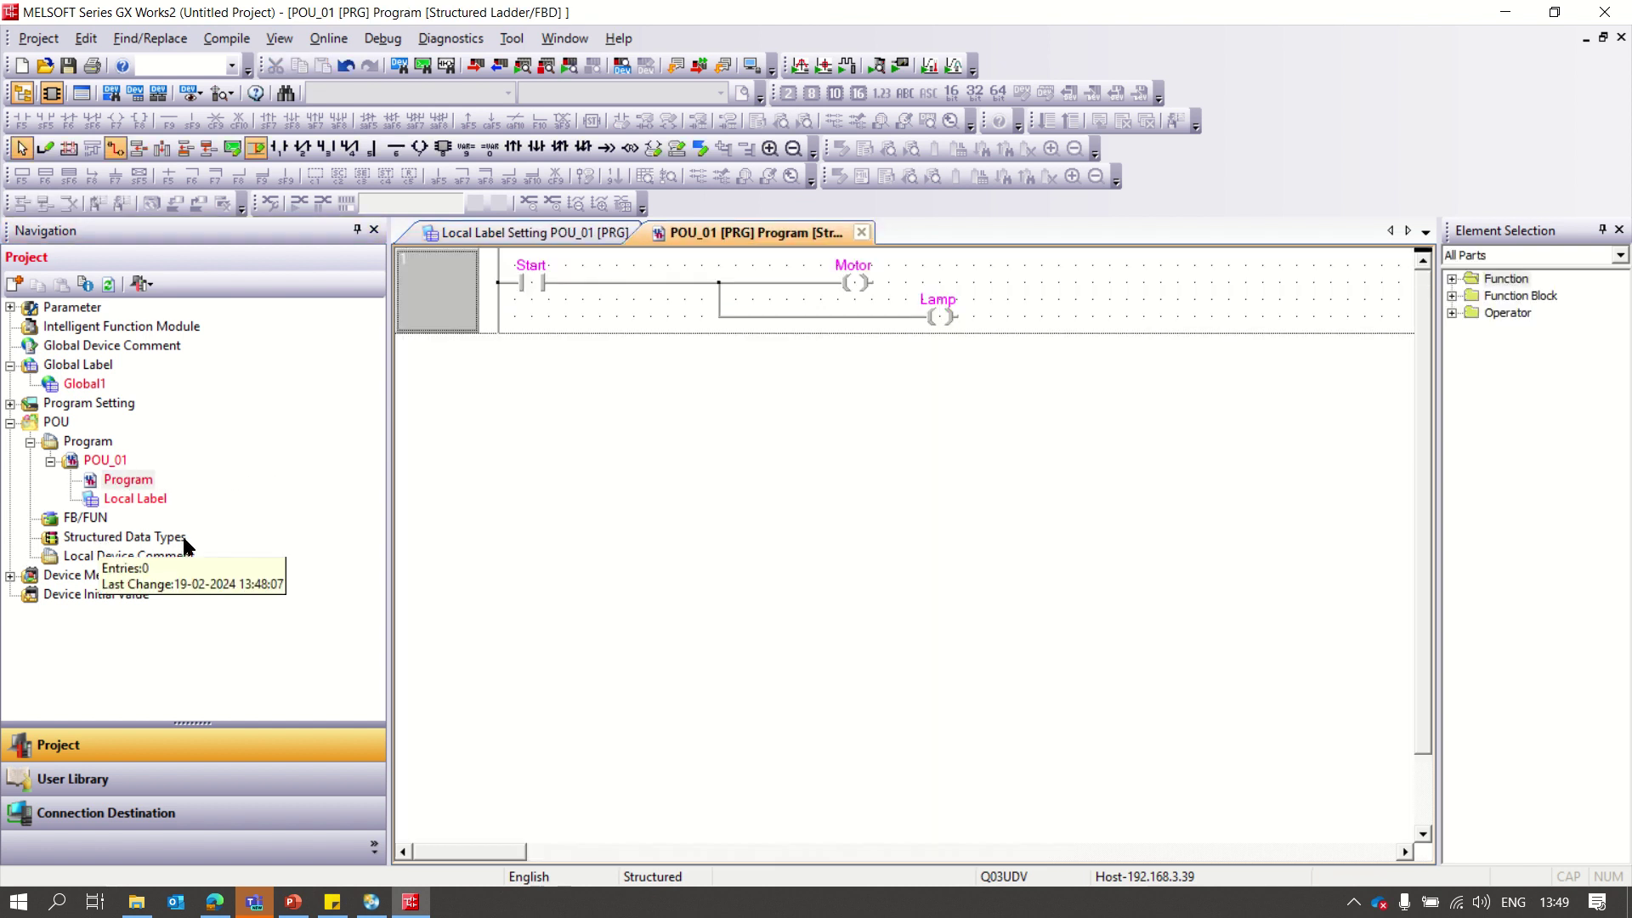
{"action": "left_click", "coordinate": [10, 577]}
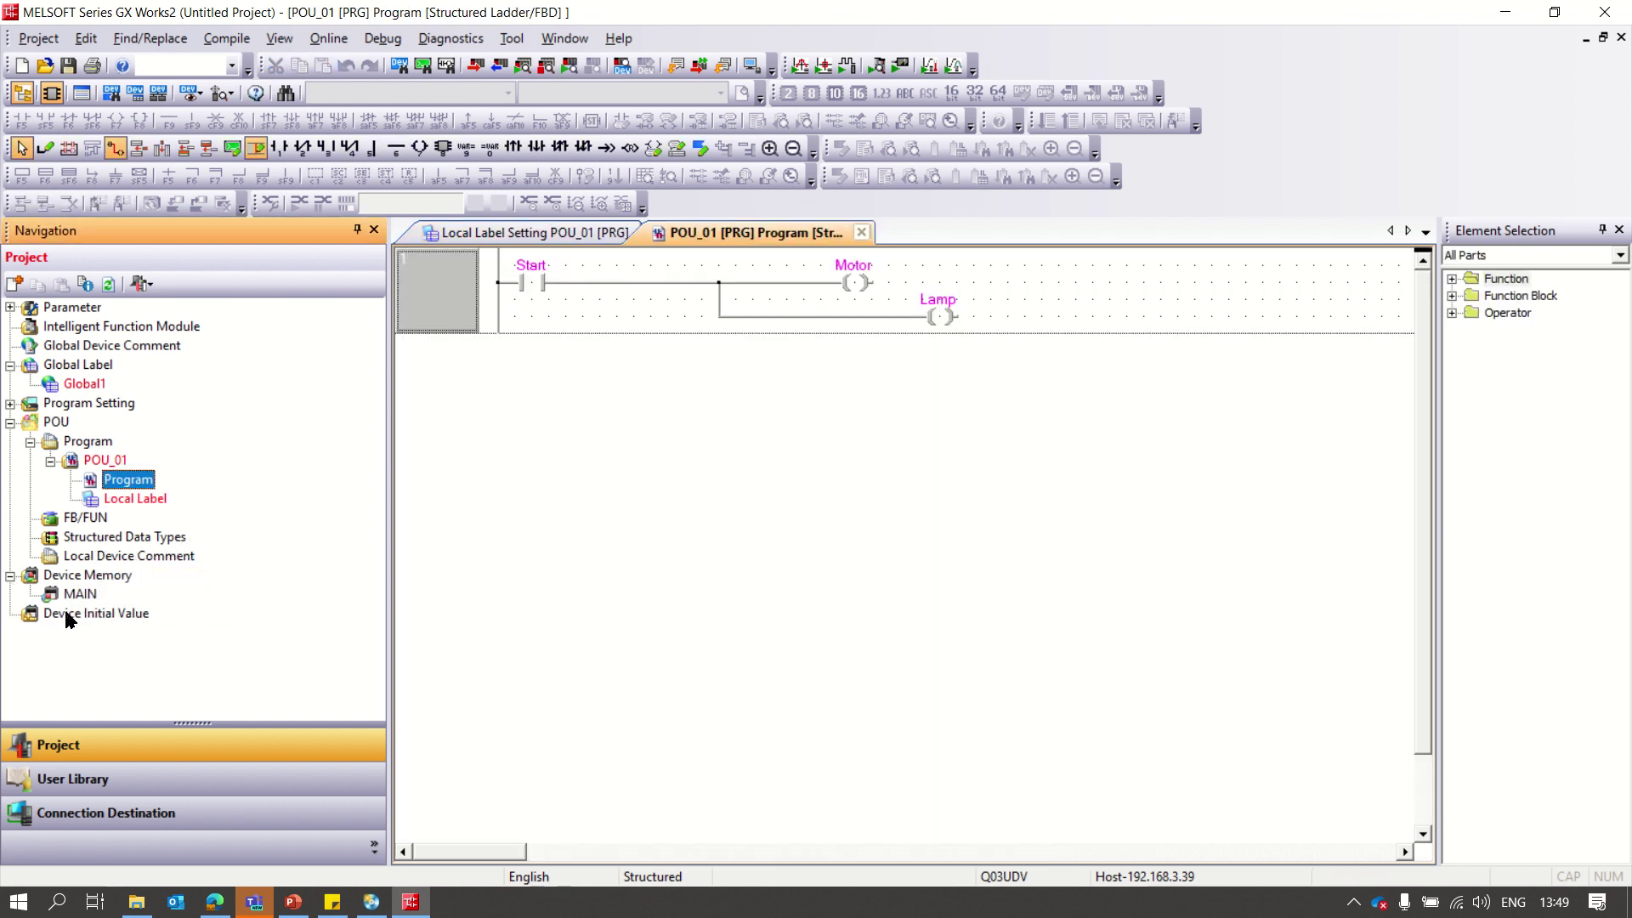
{"action": "left_click", "coordinate": [94, 814]}
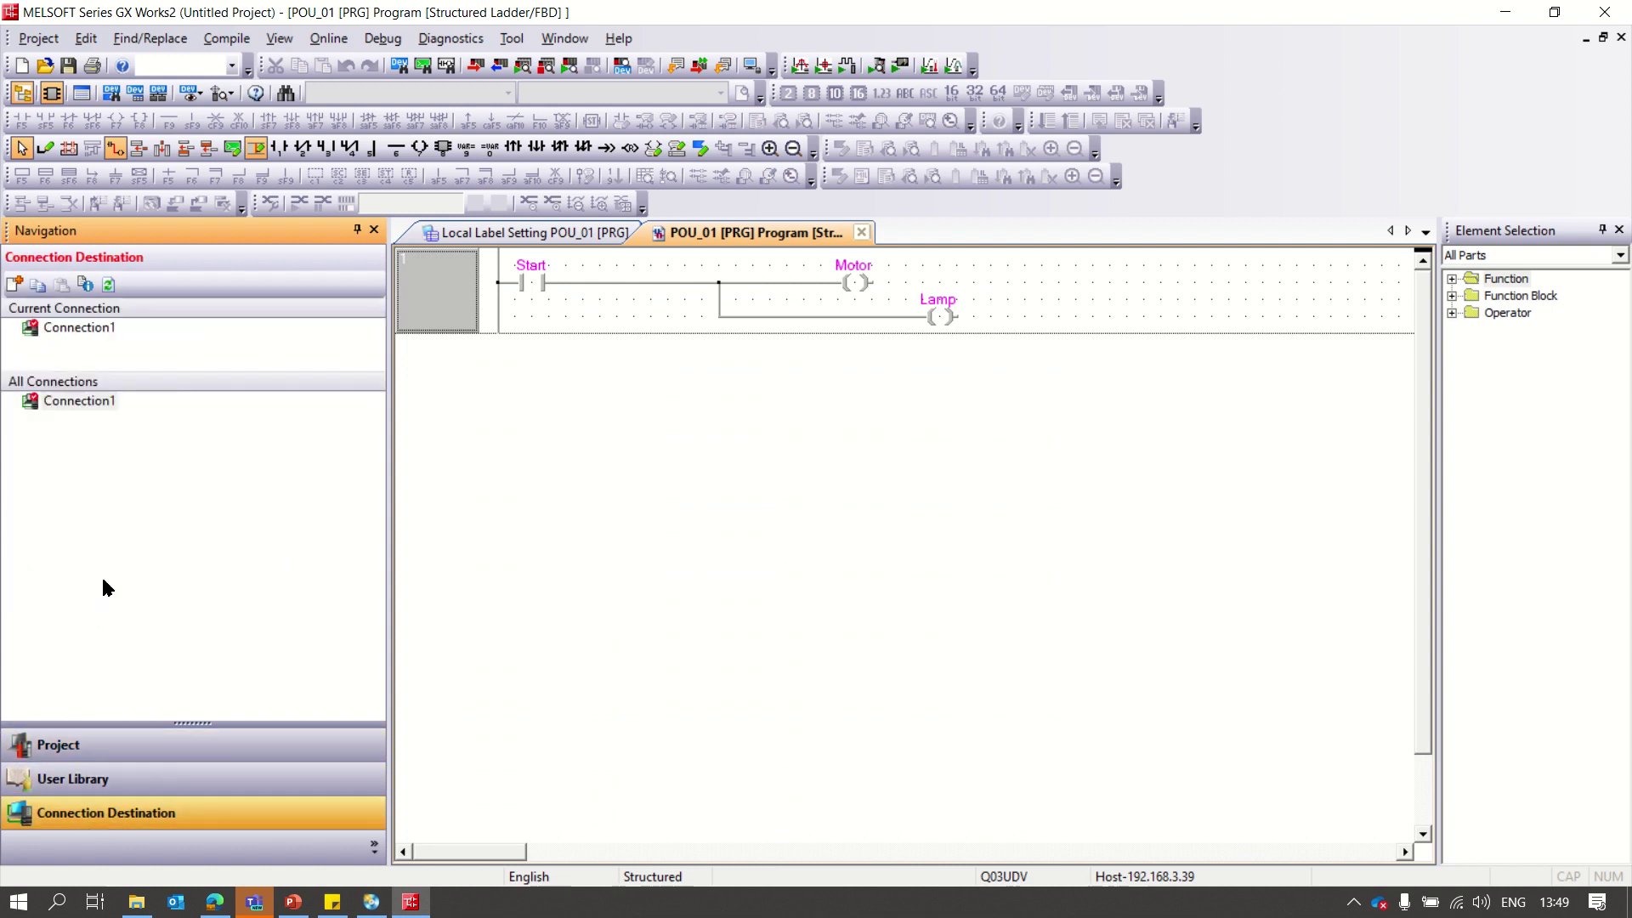
Step: Point Connection1 at the PLC module via hub at IP 192.168.3.39 and save the transfer setup
{"action": "double_click", "coordinate": [75, 327]}
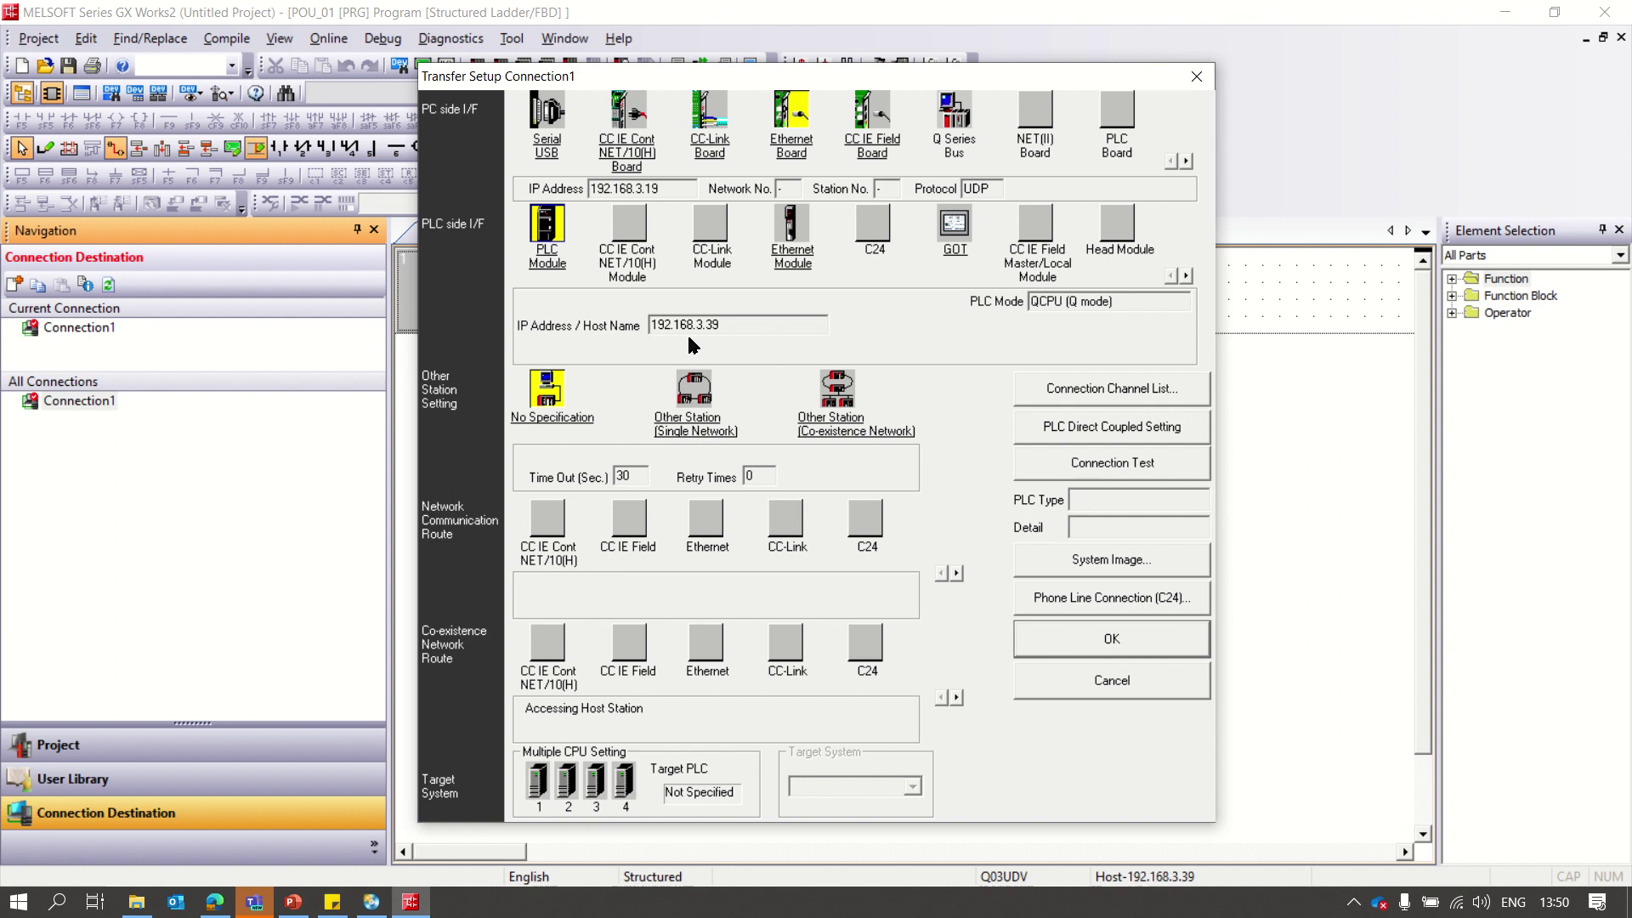
{"action": "double_click", "coordinate": [565, 255]}
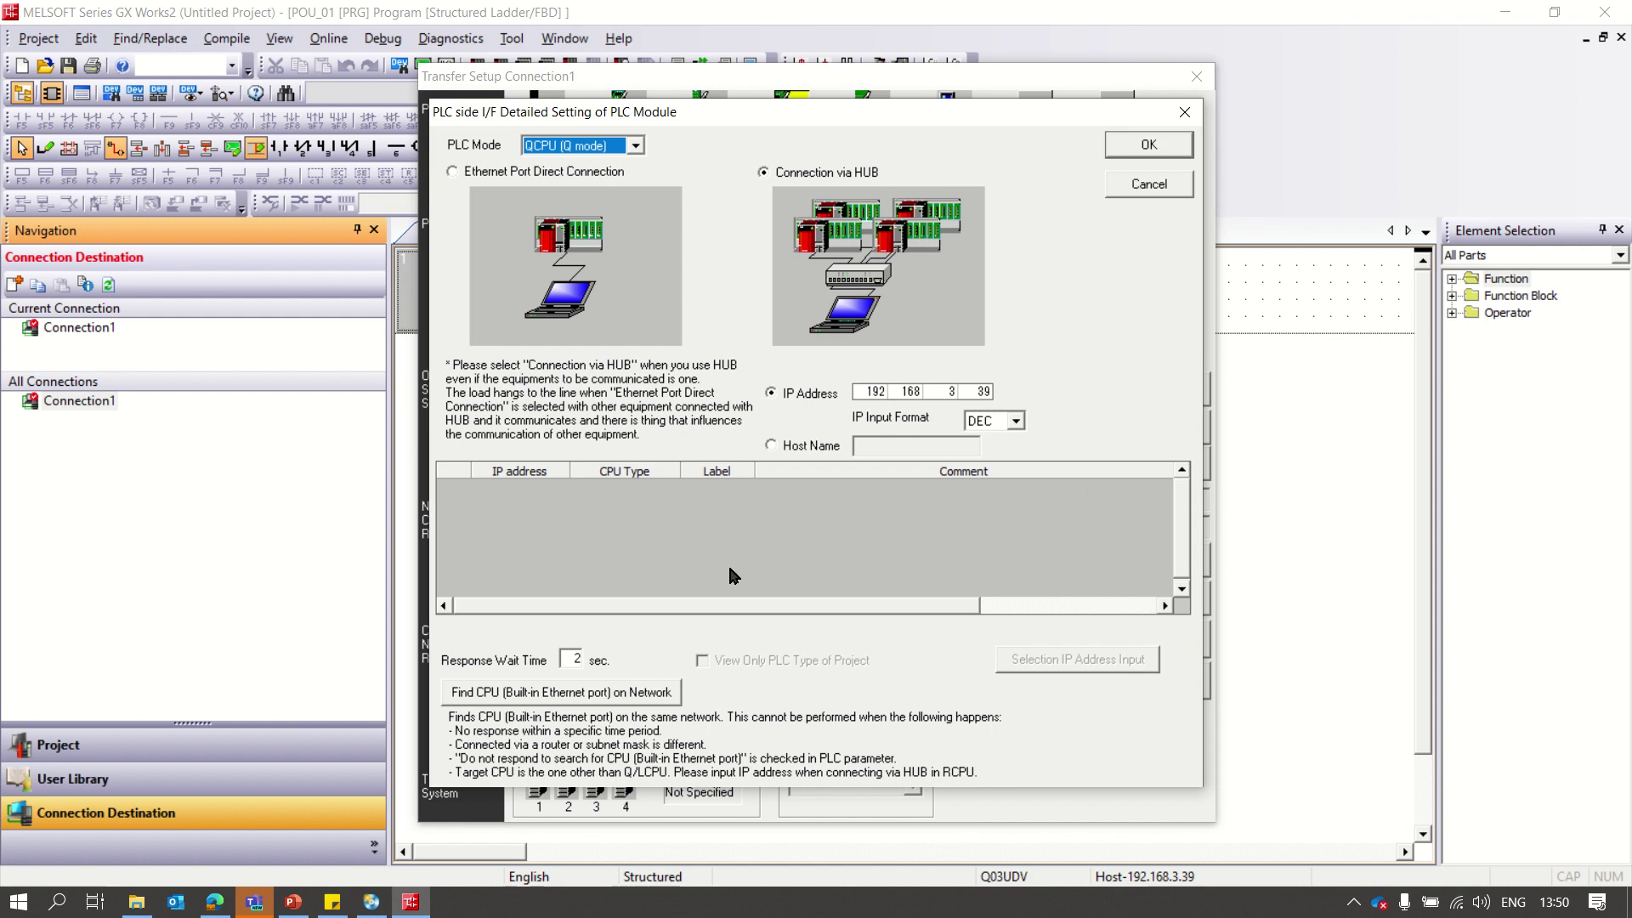
{"action": "left_click", "coordinate": [1149, 145]}
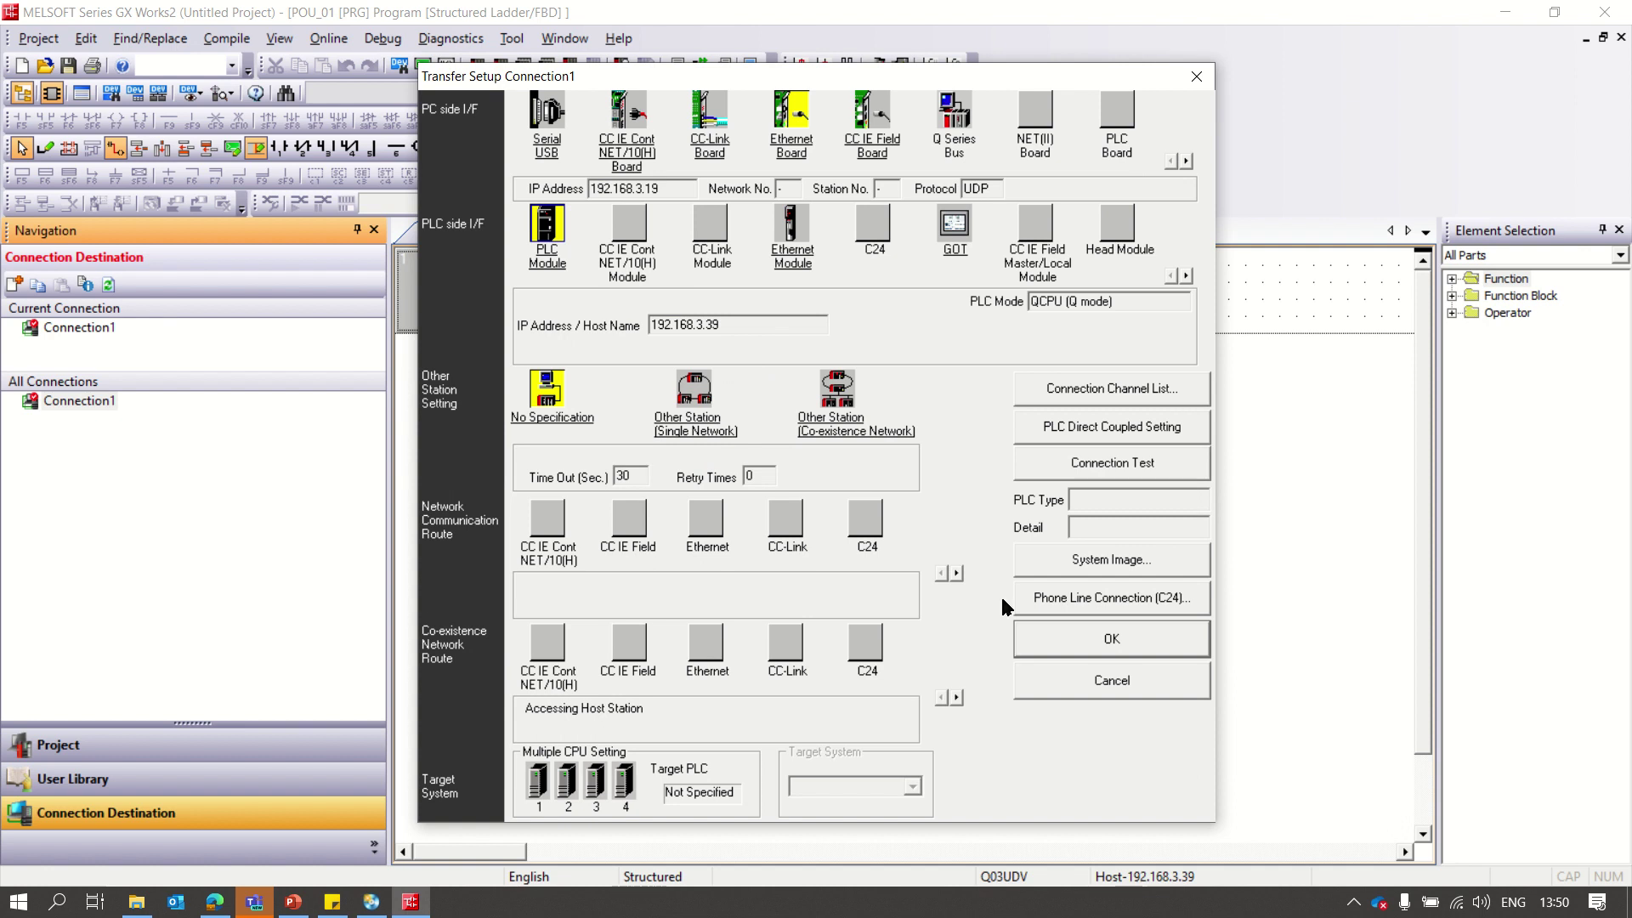
{"action": "left_click", "coordinate": [1124, 637]}
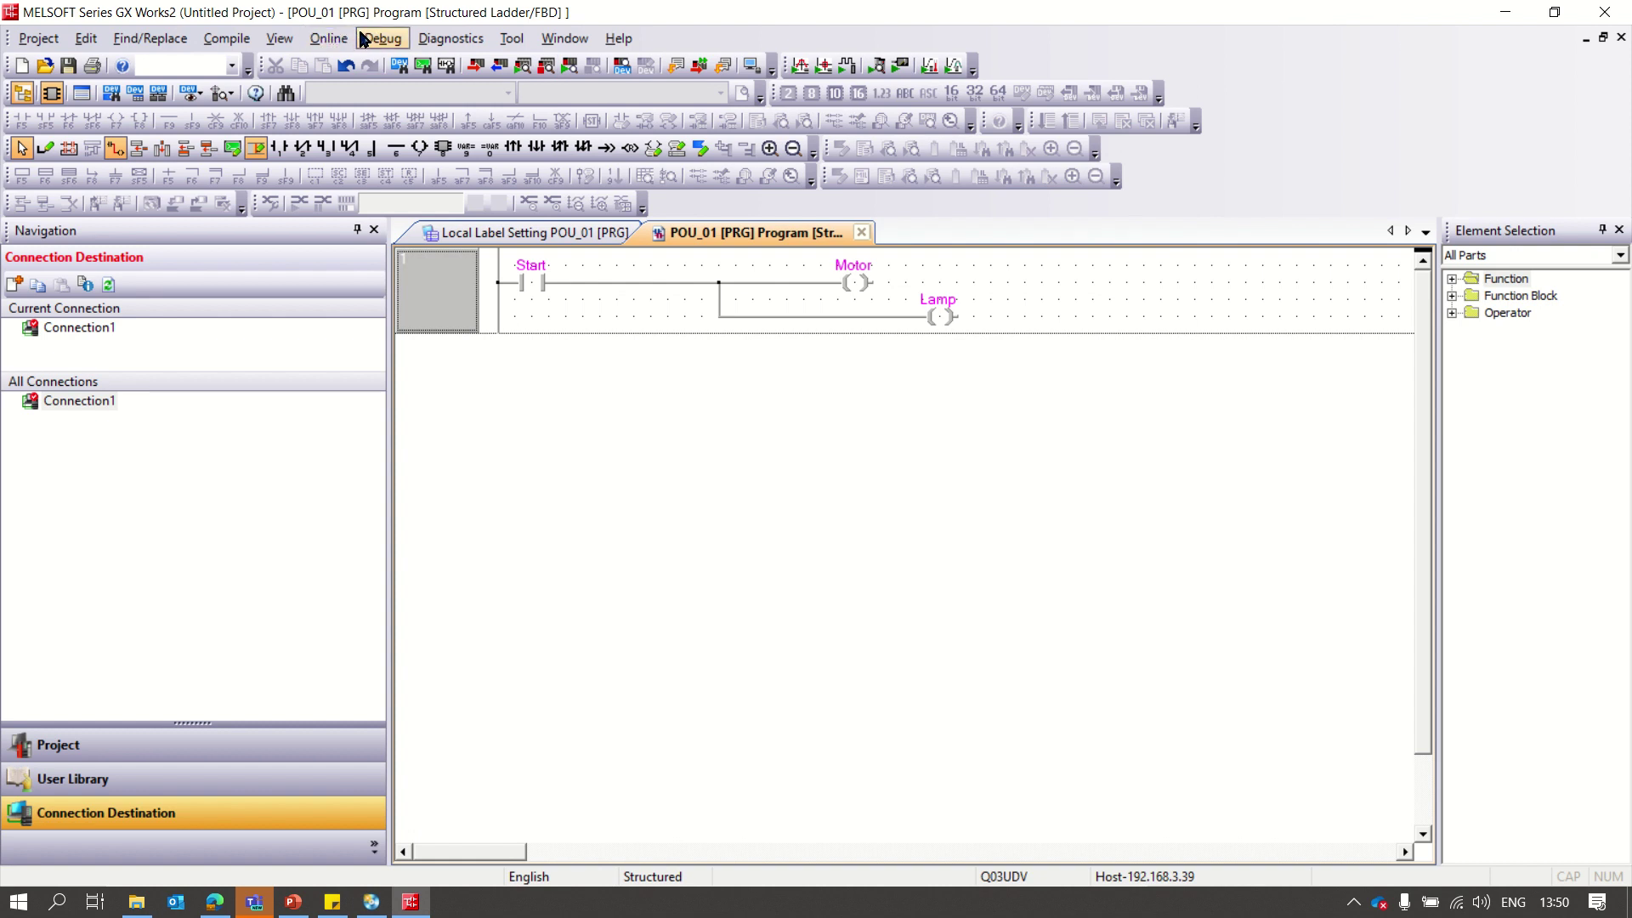
Step: Run Rebuild All on the whole project, confirming the caution, for 0 errors and 0 warnings
{"action": "left_click", "coordinate": [226, 39]}
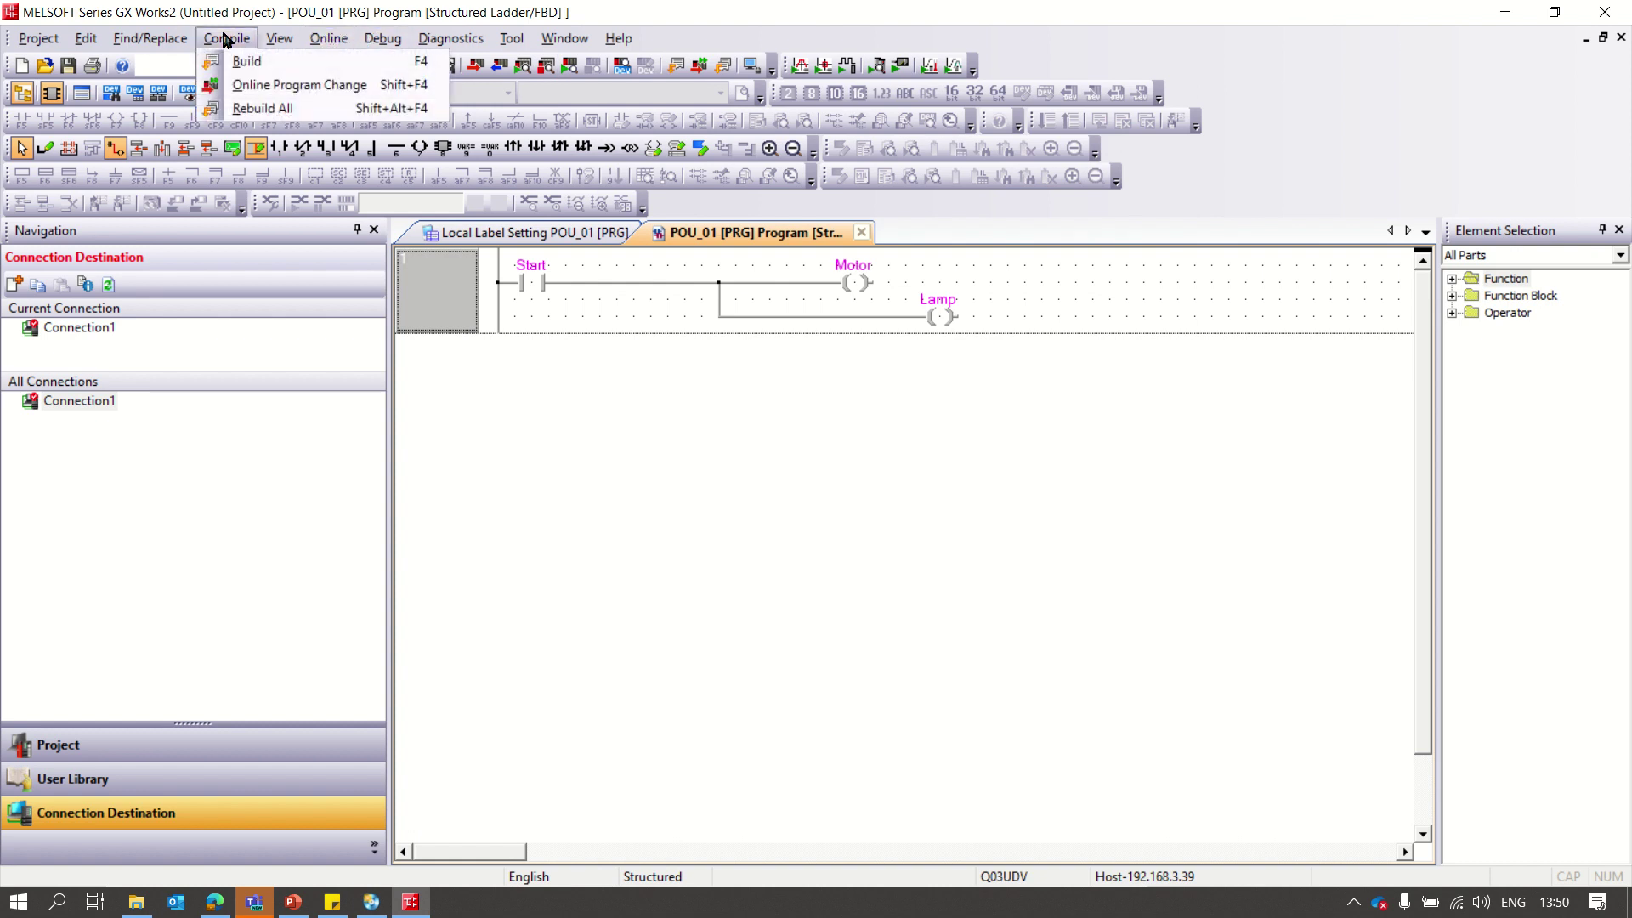
{"action": "left_click", "coordinate": [253, 113]}
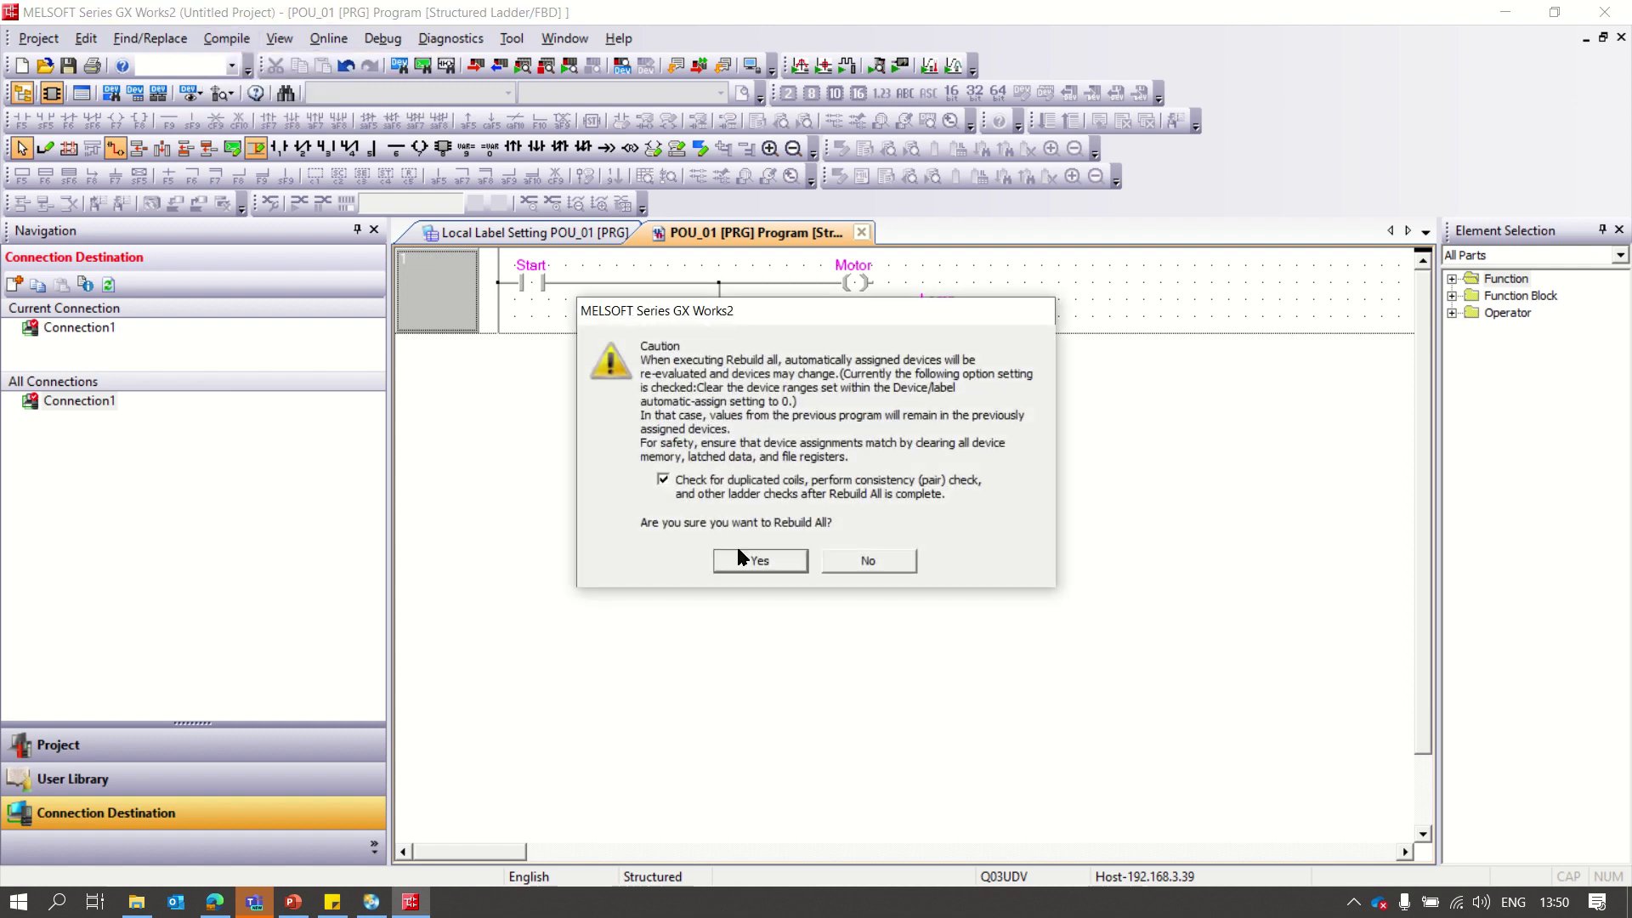
{"action": "left_click", "coordinate": [760, 561]}
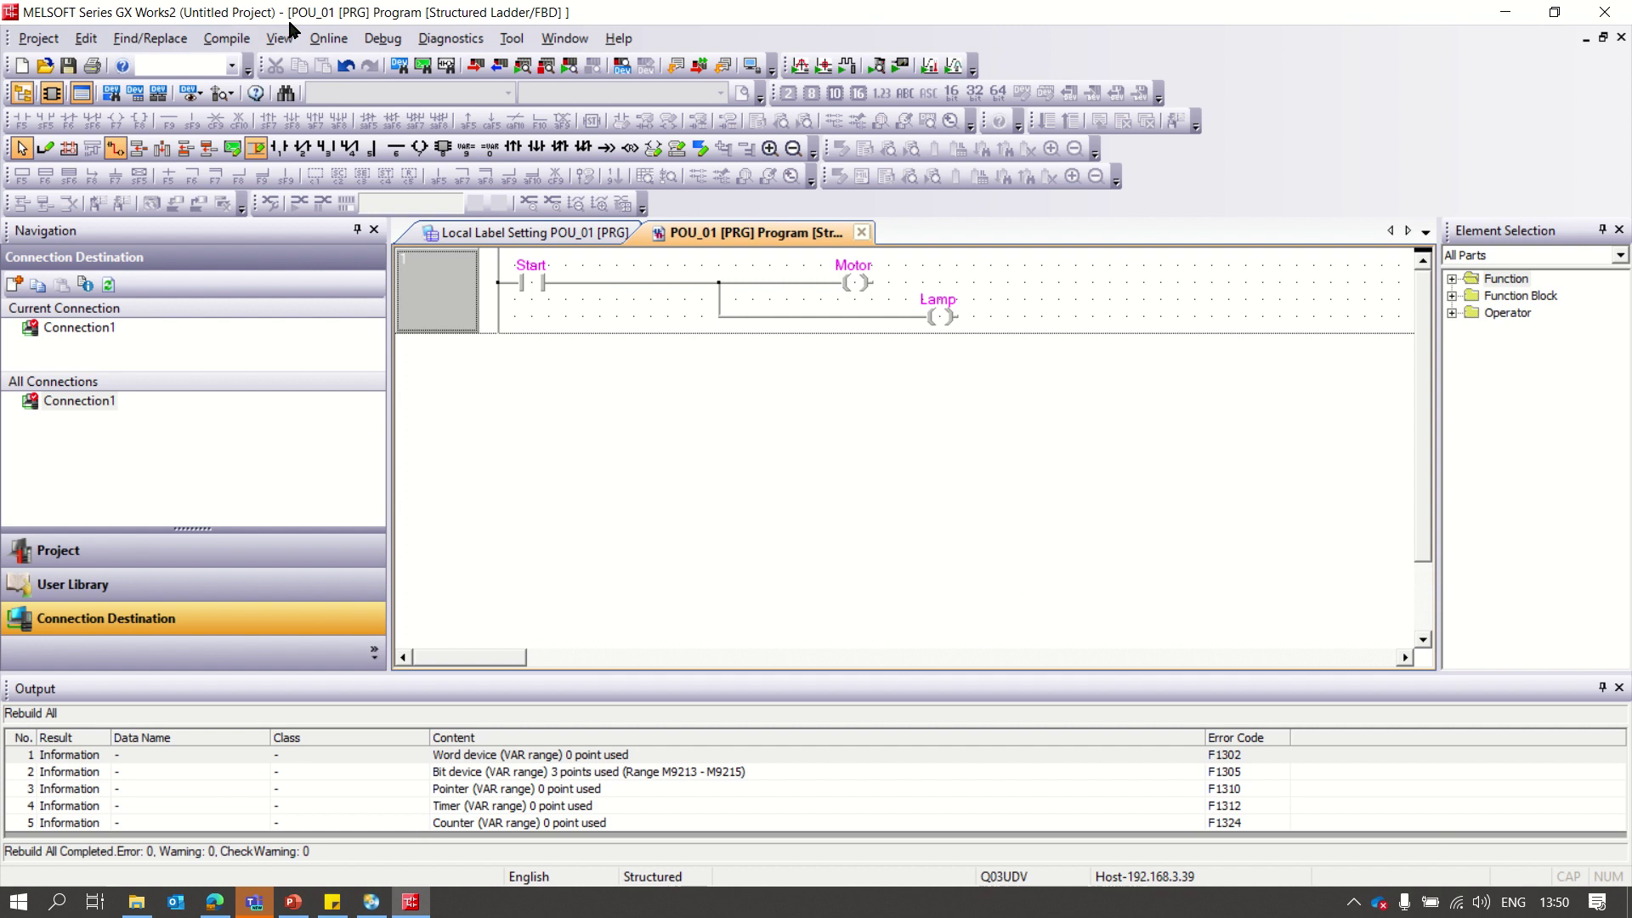
{"action": "left_click", "coordinate": [374, 39]}
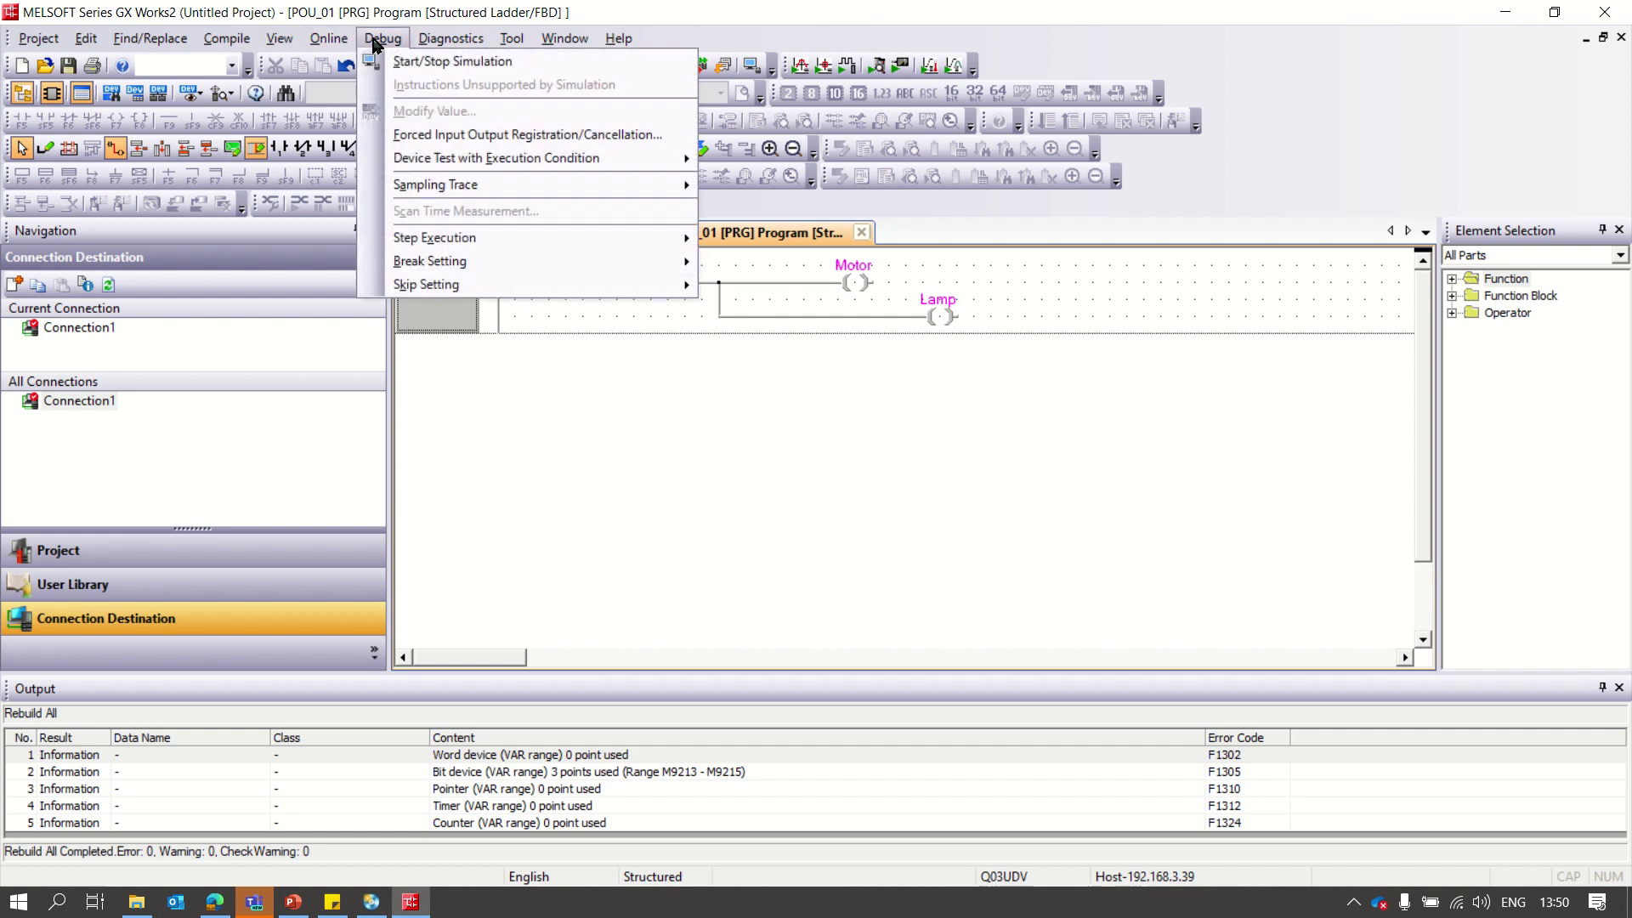
Step: Start the simulation so the program is written to GX Simulator and runs in RUN mode
{"action": "left_click", "coordinate": [434, 62]}
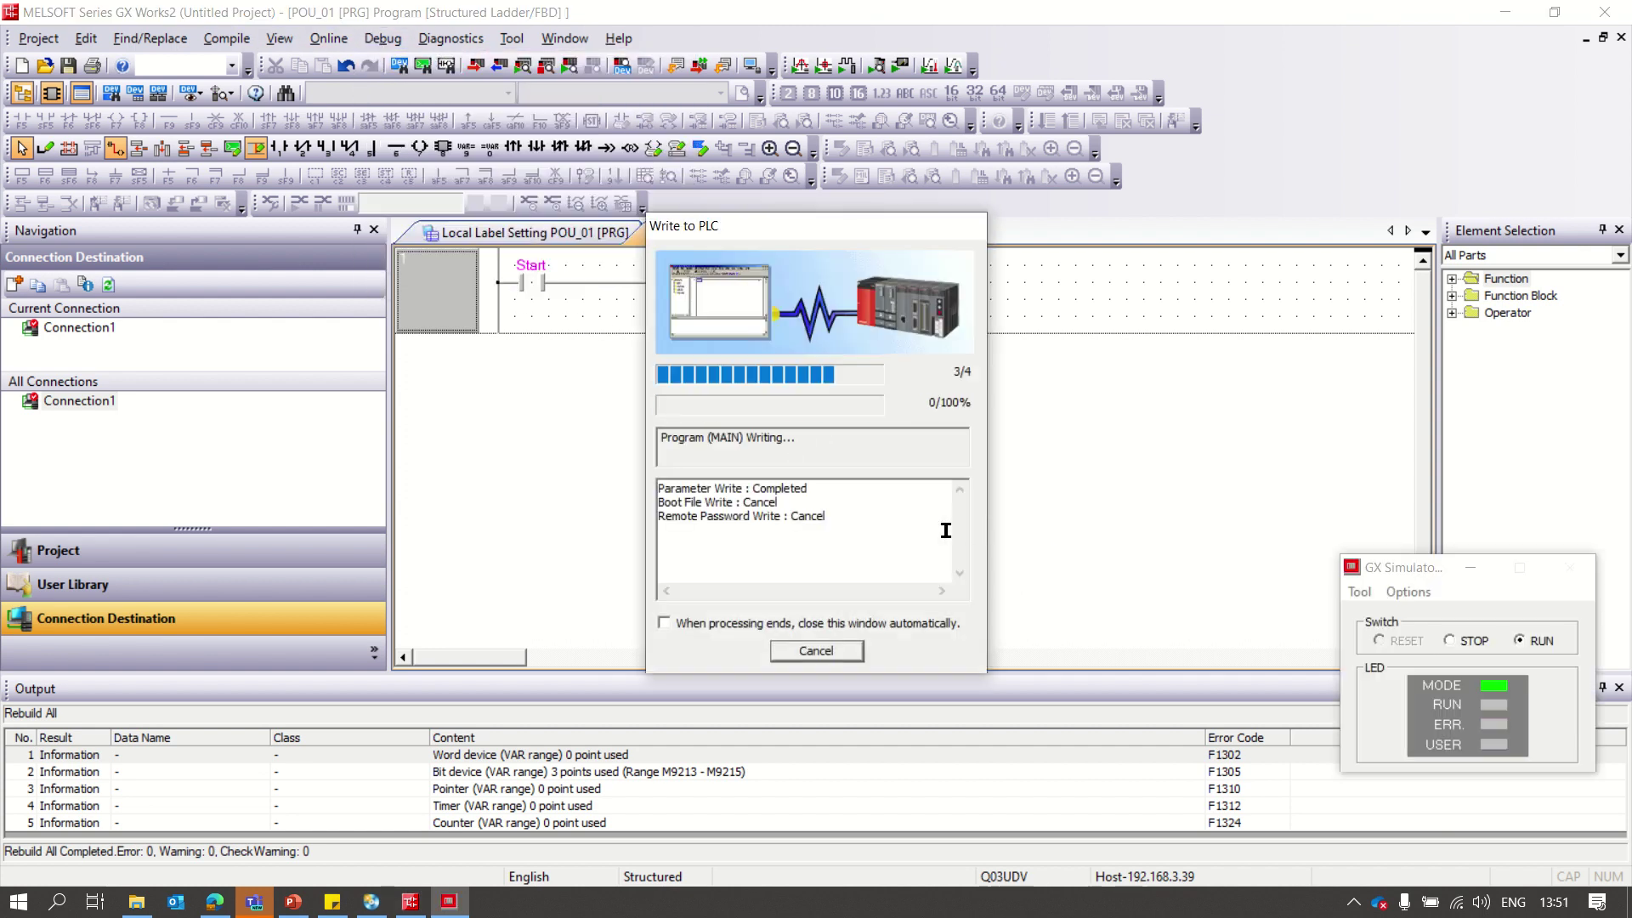
{"action": "left_click", "coordinate": [799, 650]}
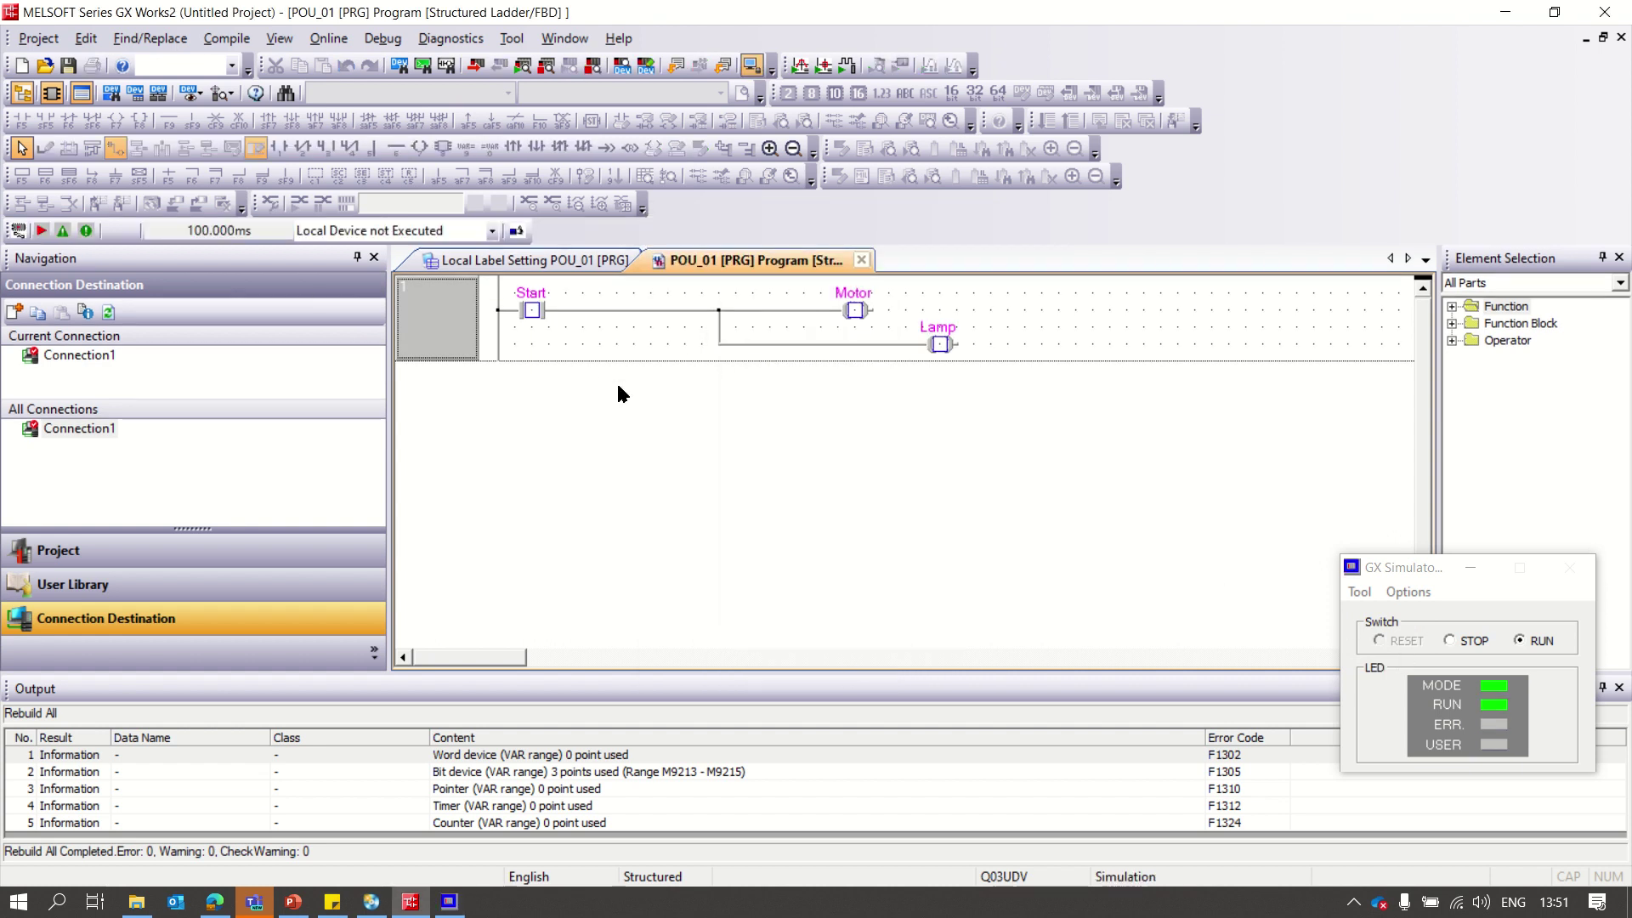
Step: Open Modify Value from the Start contact and enter the start label after dismissing missing-label warnings
{"action": "right_click", "coordinate": [529, 311]}
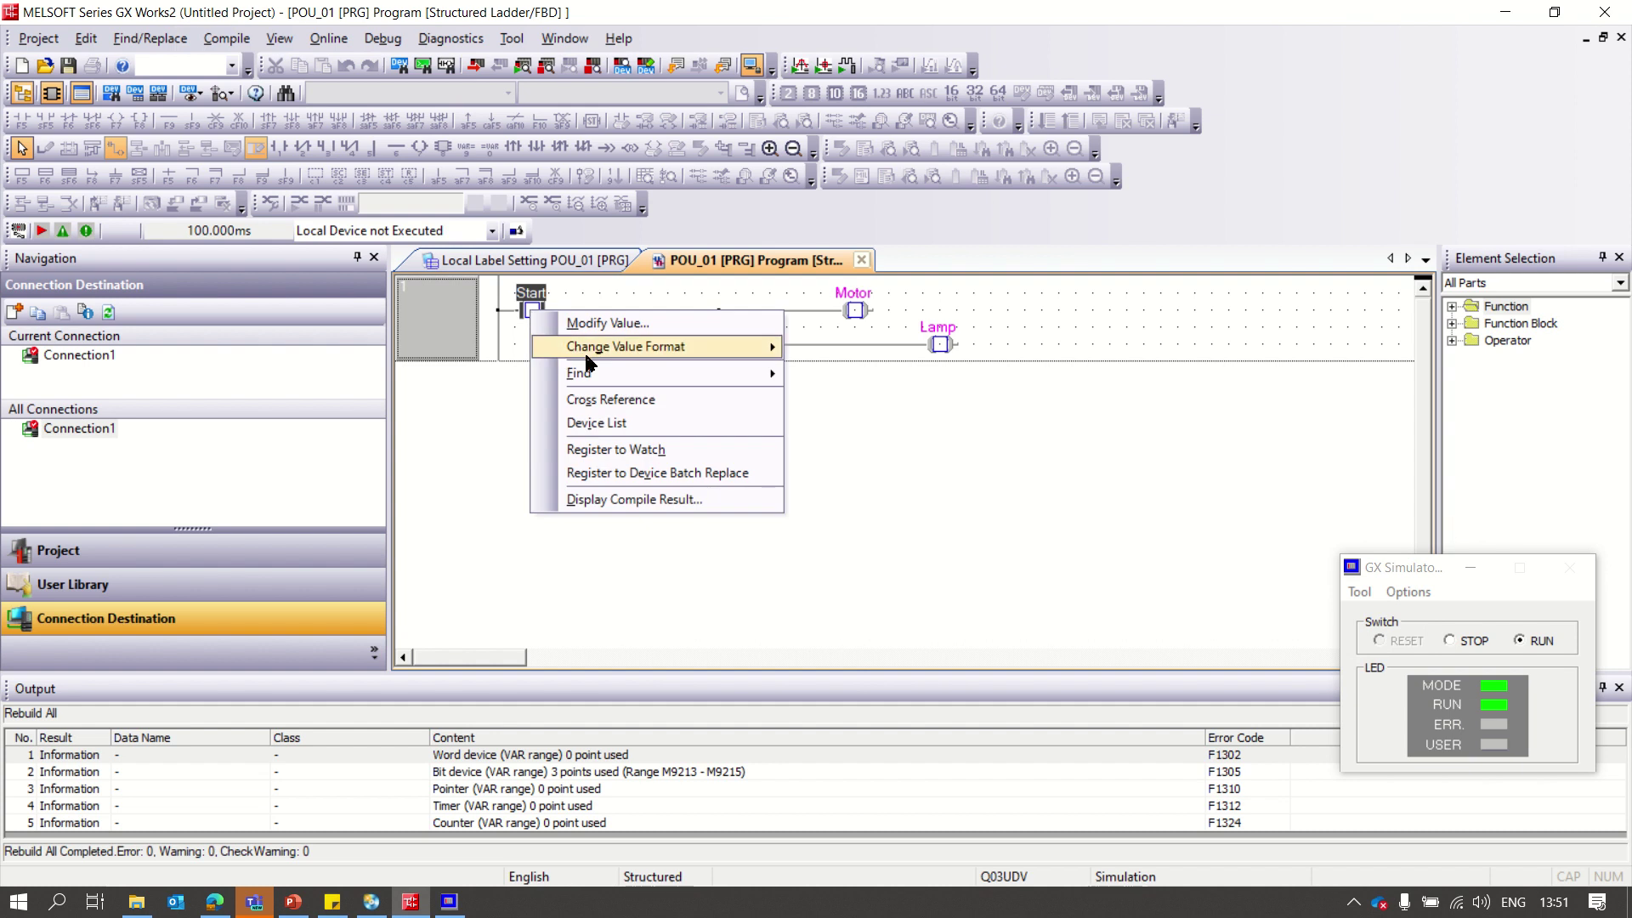
{"action": "left_click", "coordinate": [625, 324]}
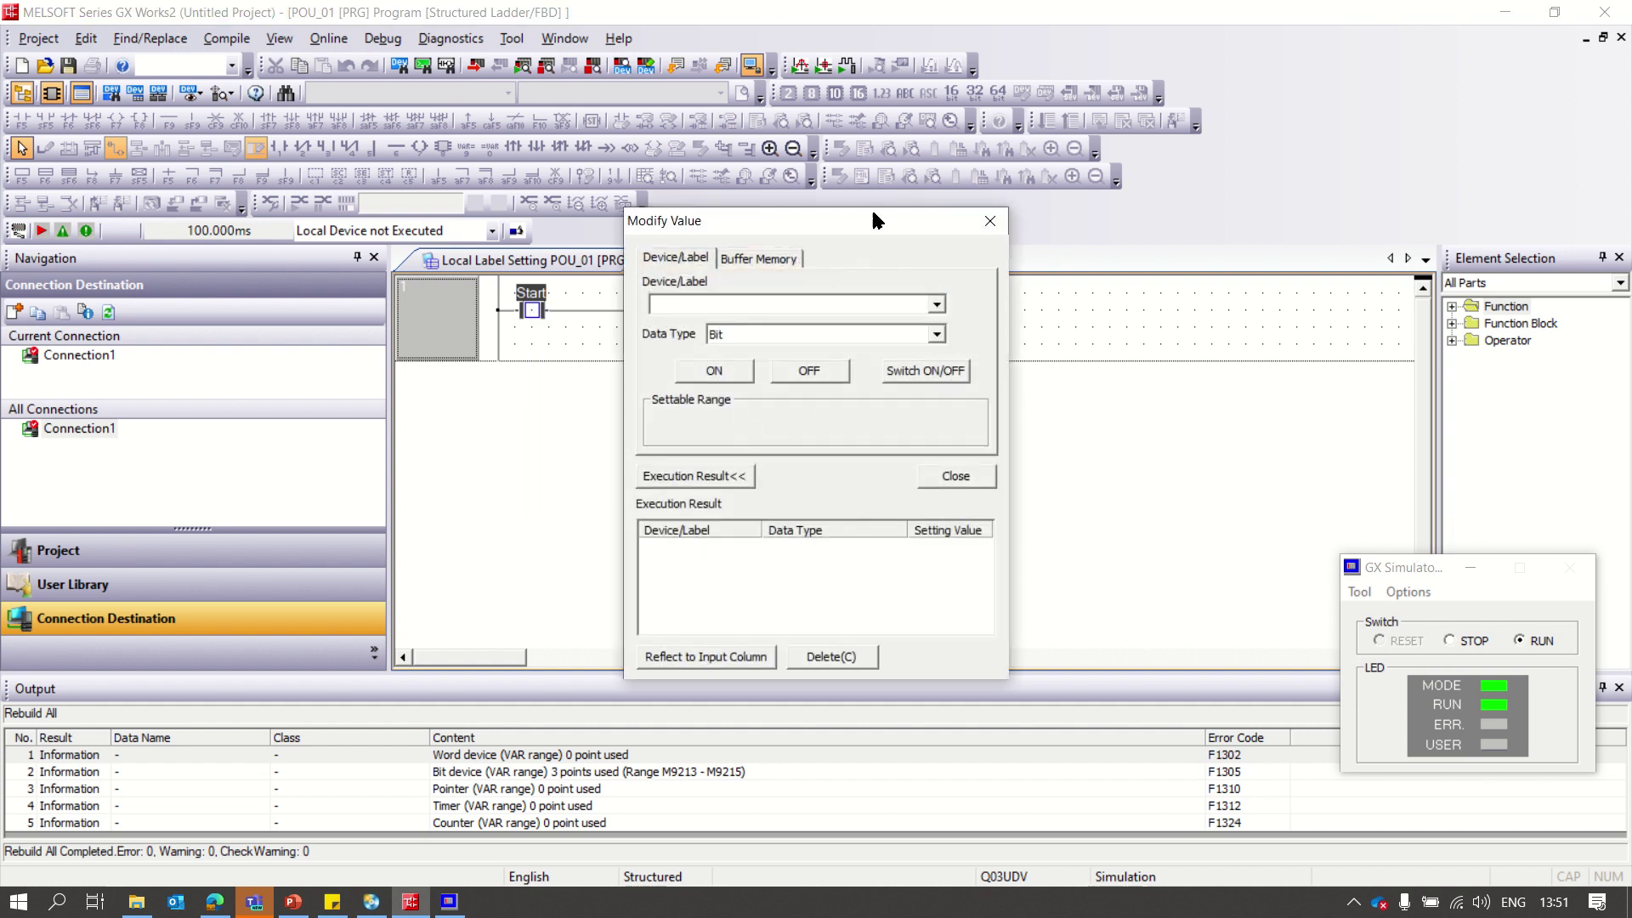
{"action": "left_click_drag", "start_coordinate": [876, 219], "coordinate": [307, 278]}
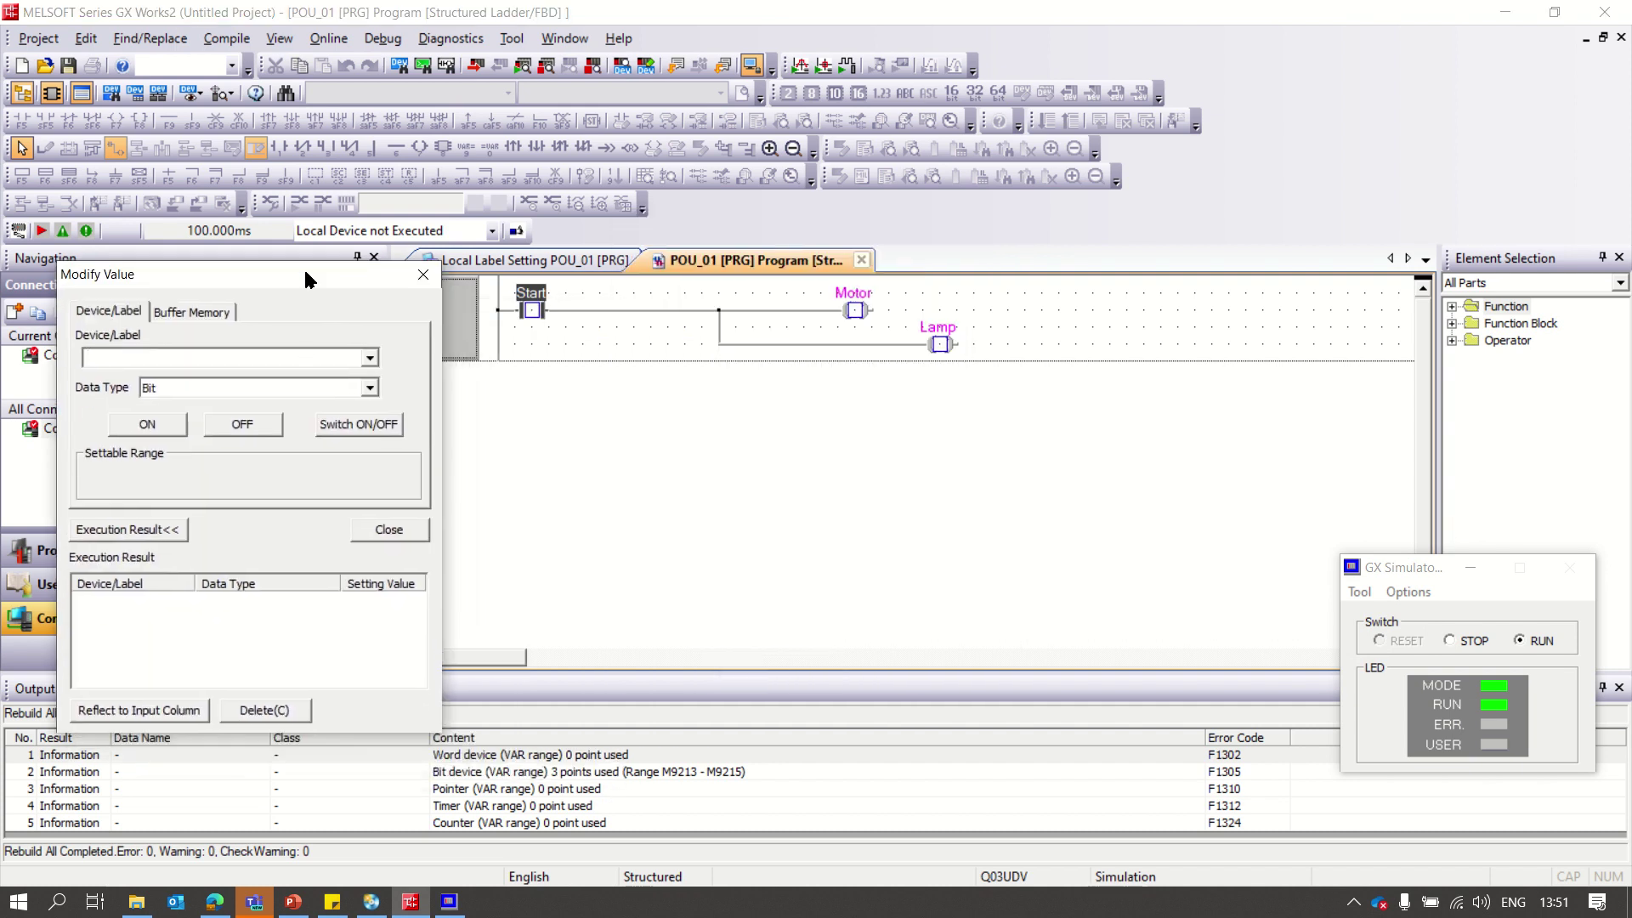
{"action": "left_click", "coordinate": [148, 424]}
{"action": "left_click", "coordinate": [333, 553]}
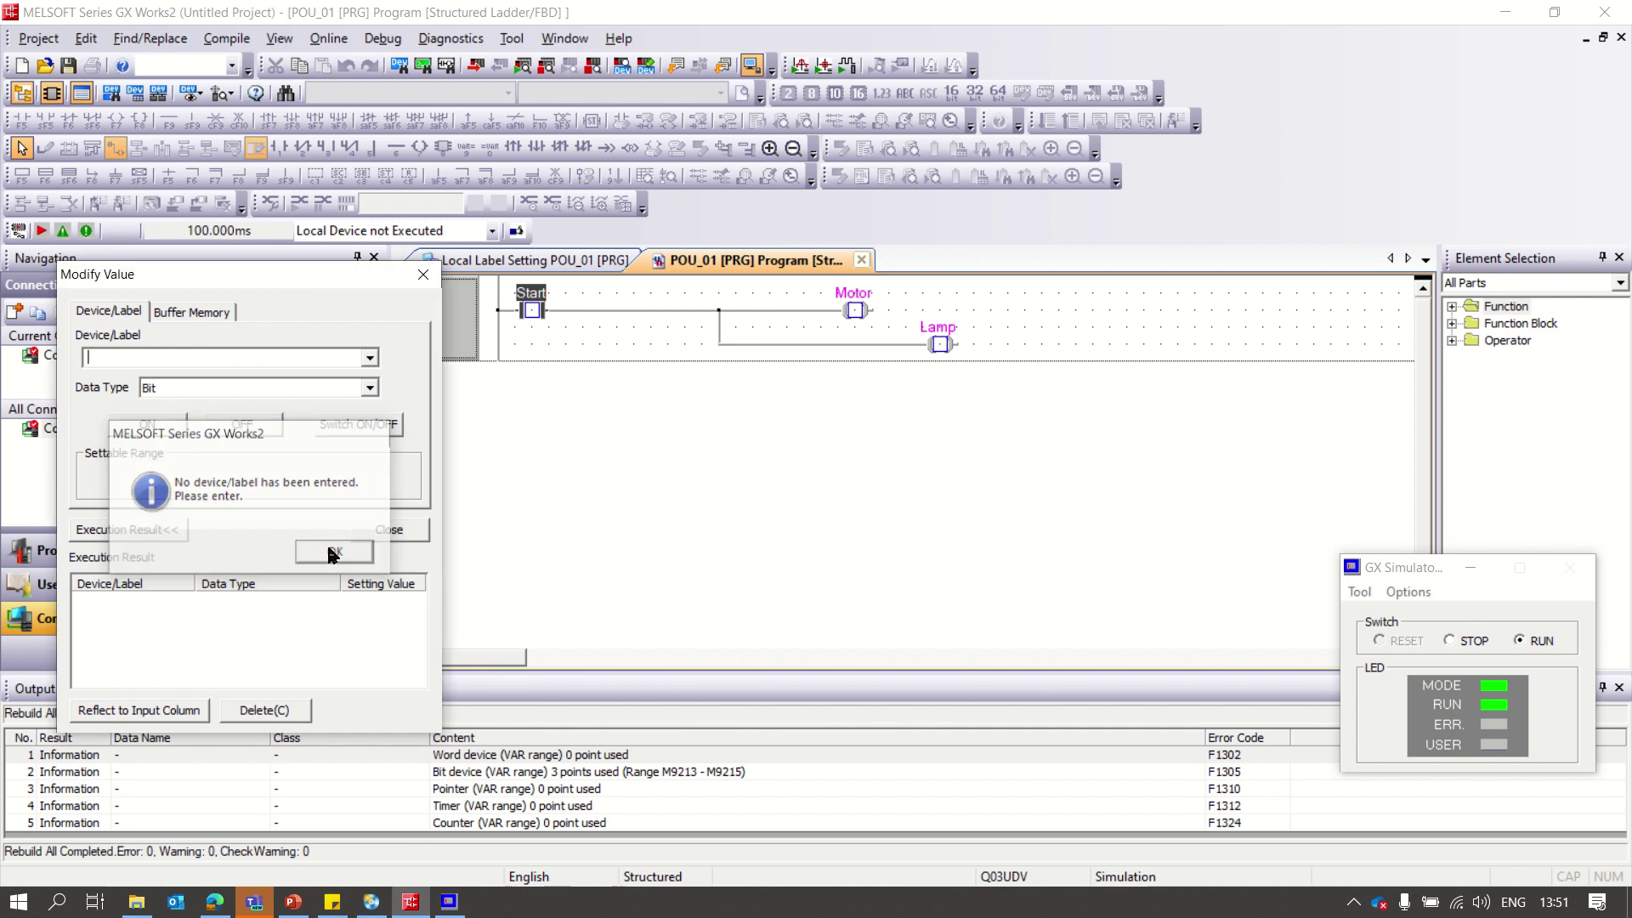
{"action": "left_click", "coordinate": [174, 426]}
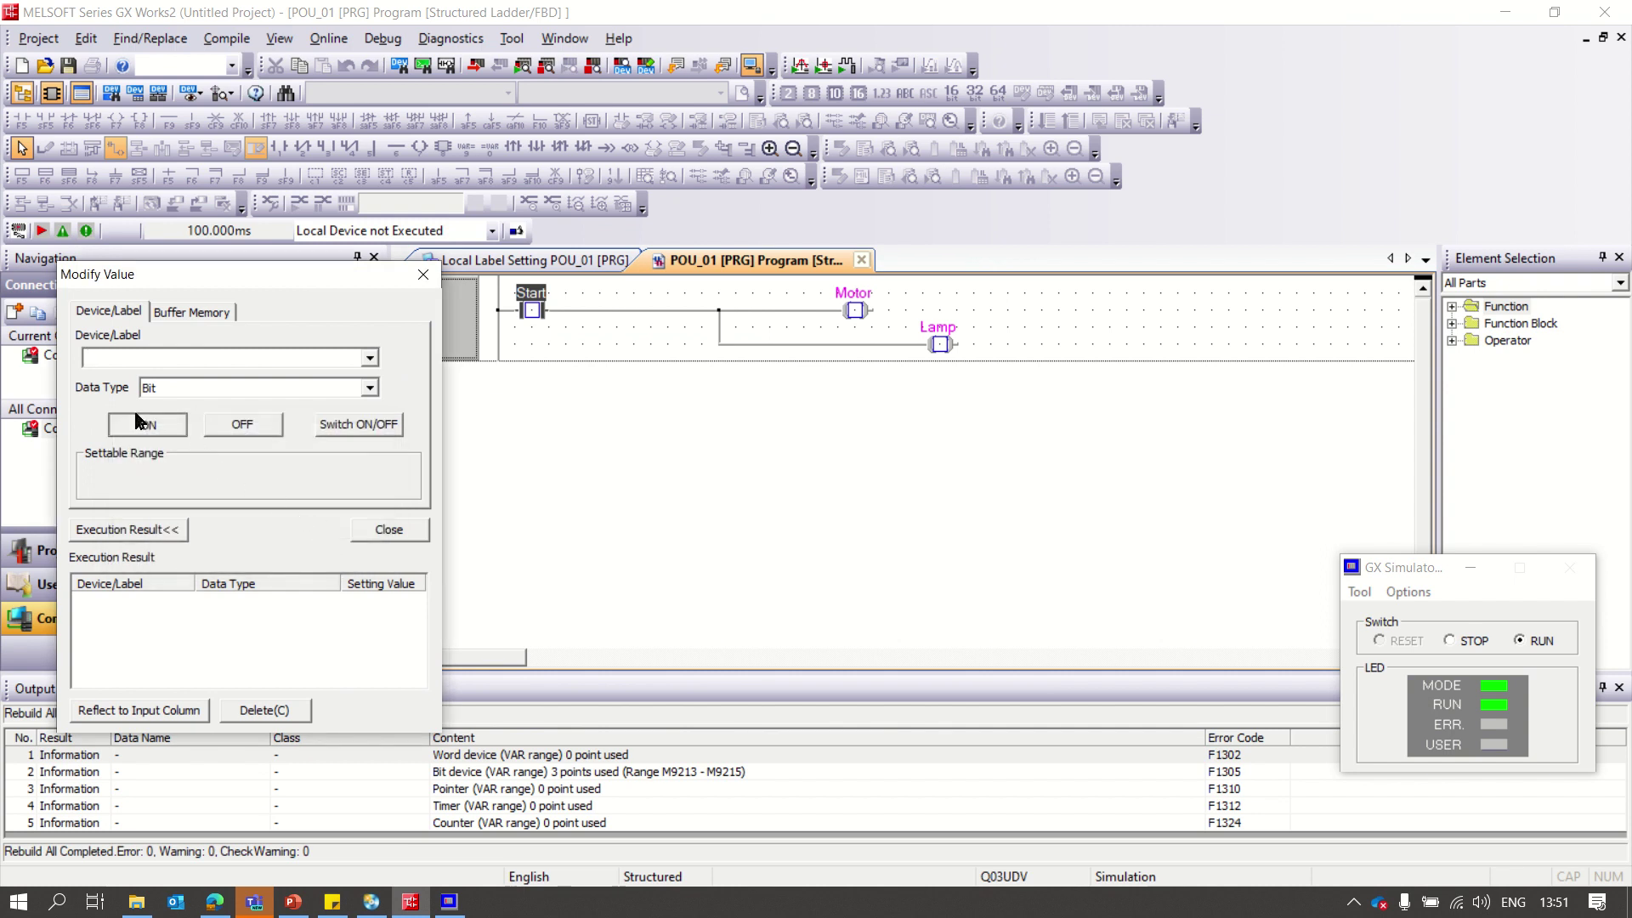
{"action": "left_click", "coordinate": [334, 552]}
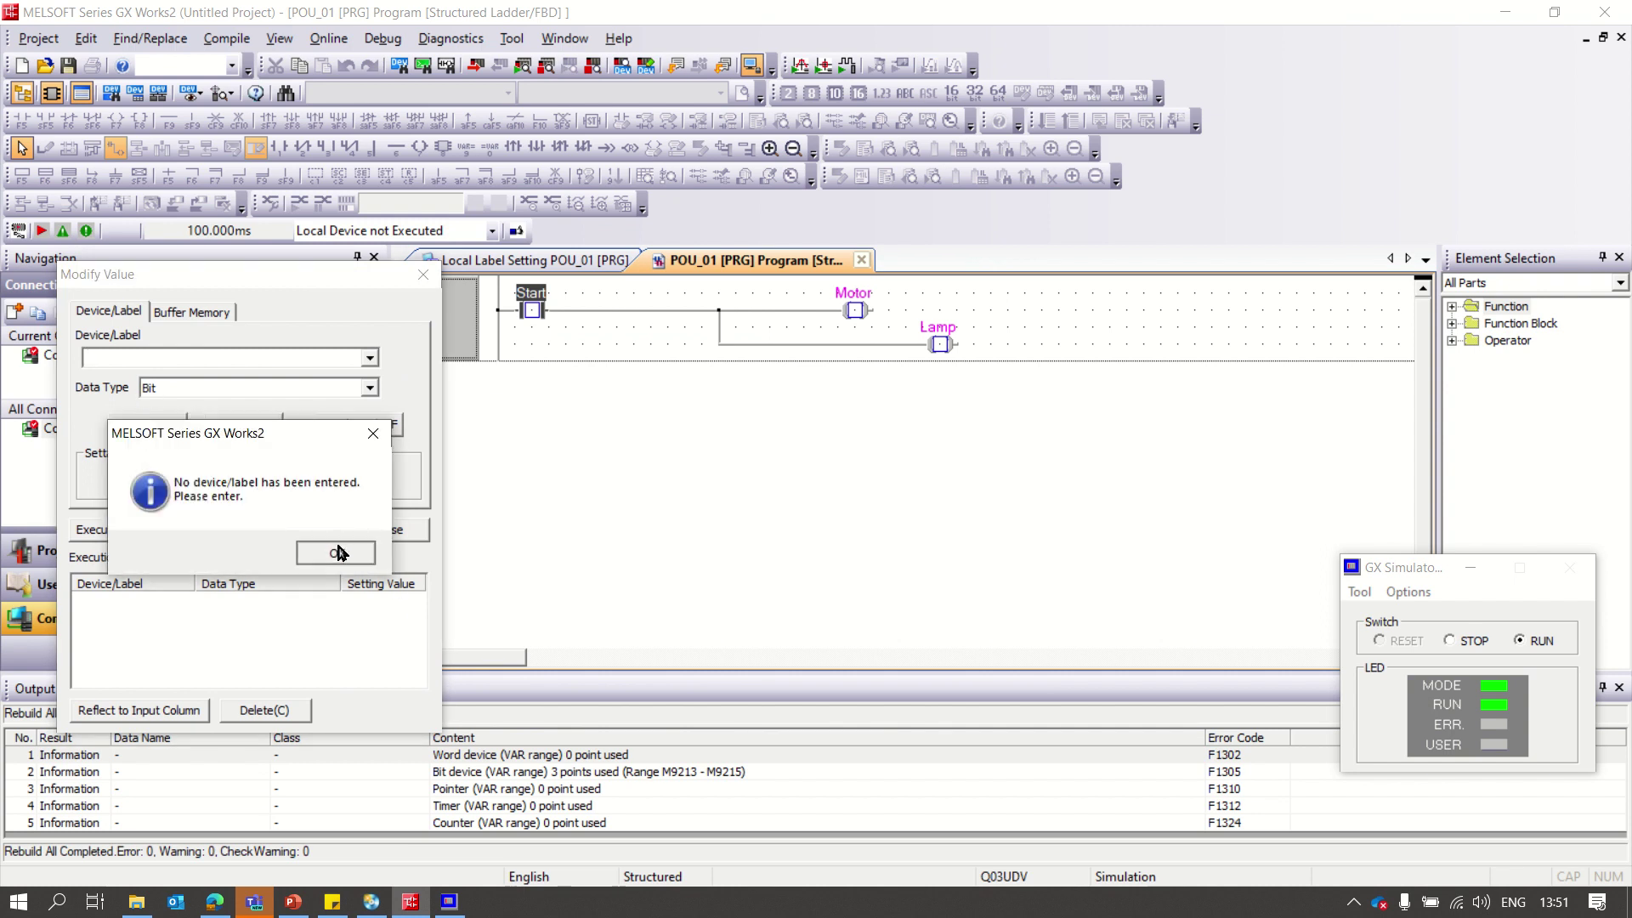
{"action": "type", "text": "1"}
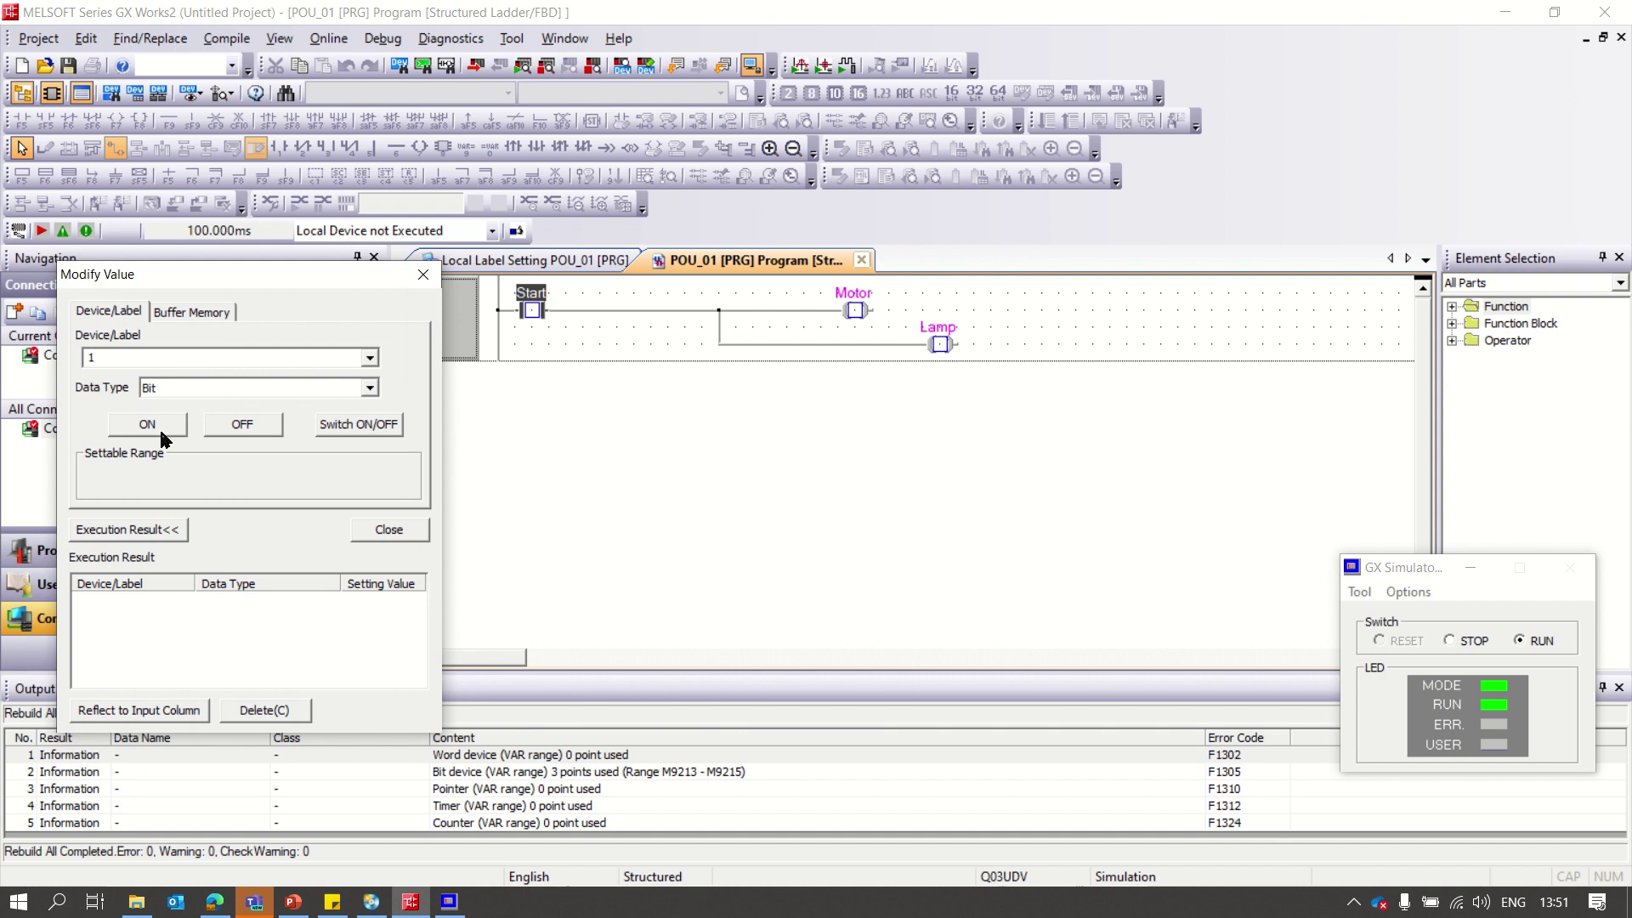
{"action": "left_click", "coordinate": [371, 358]}
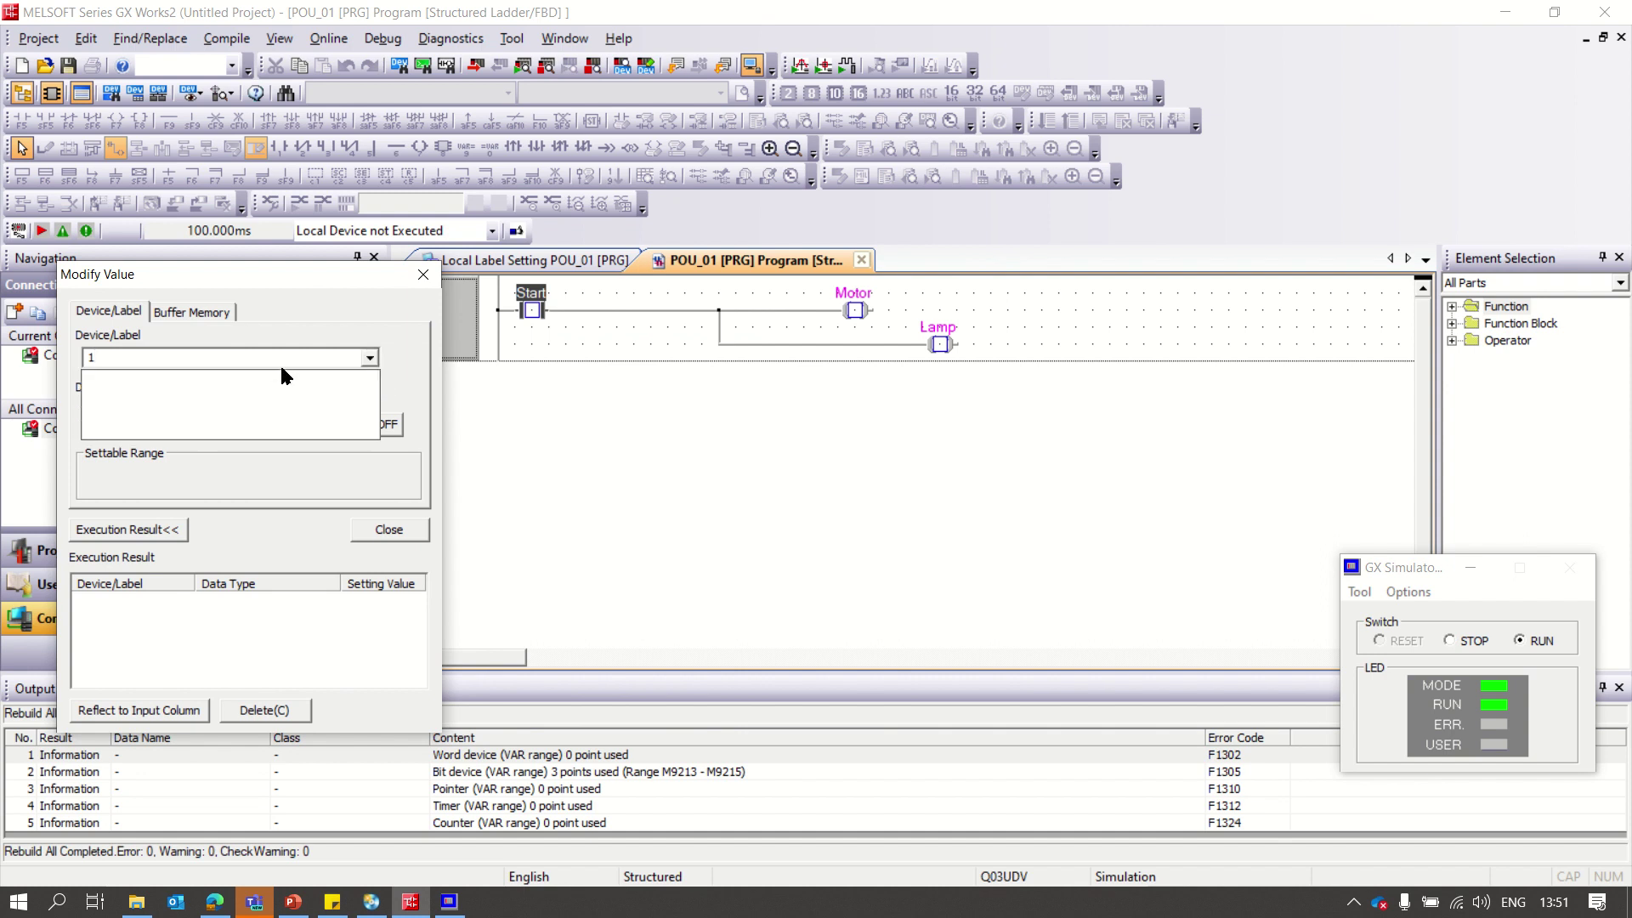
{"action": "left_click", "coordinate": [204, 357]}
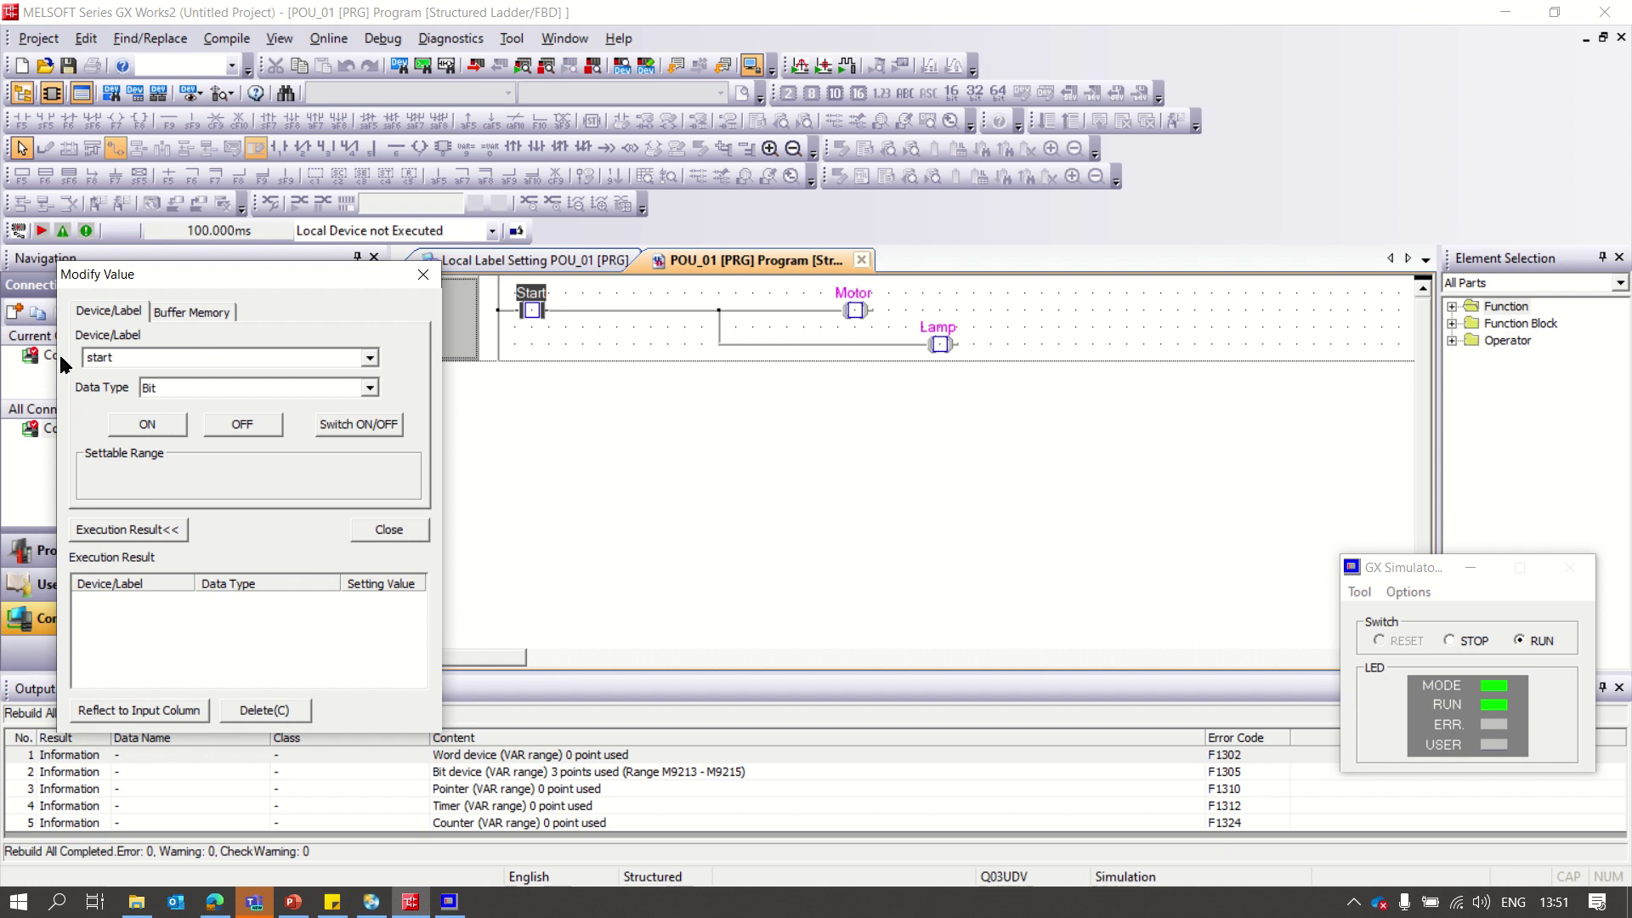
Step: Force start ON then OFF so Motor and Lamp energise and drop out, then close the dialog
{"action": "left_click", "coordinate": [145, 429]}
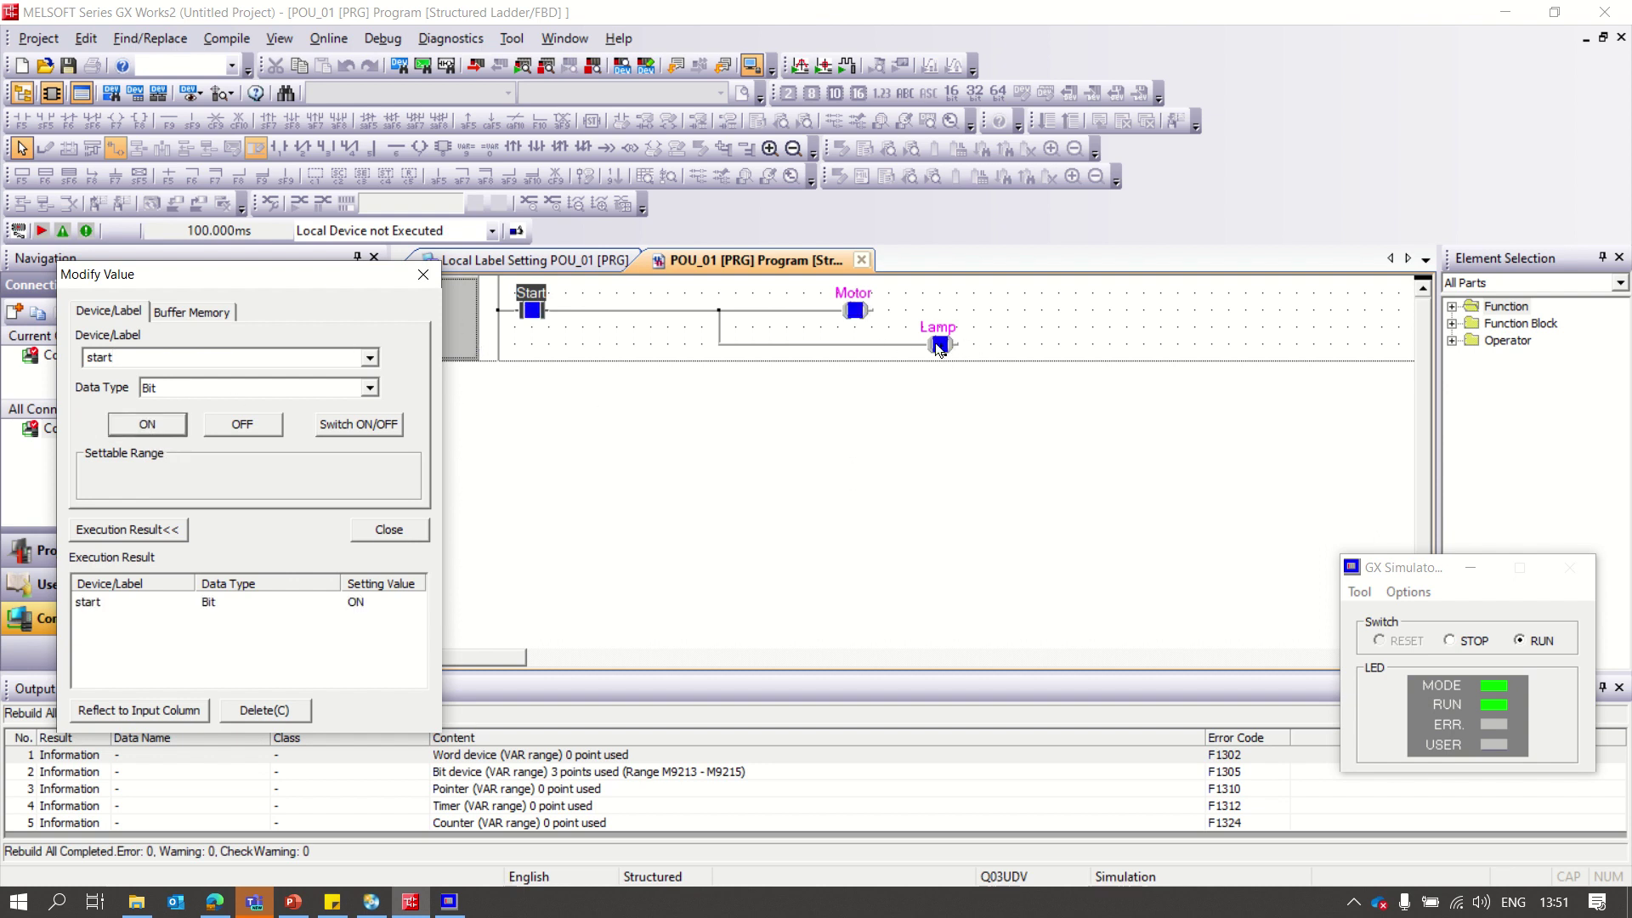
{"action": "left_click", "coordinate": [231, 426]}
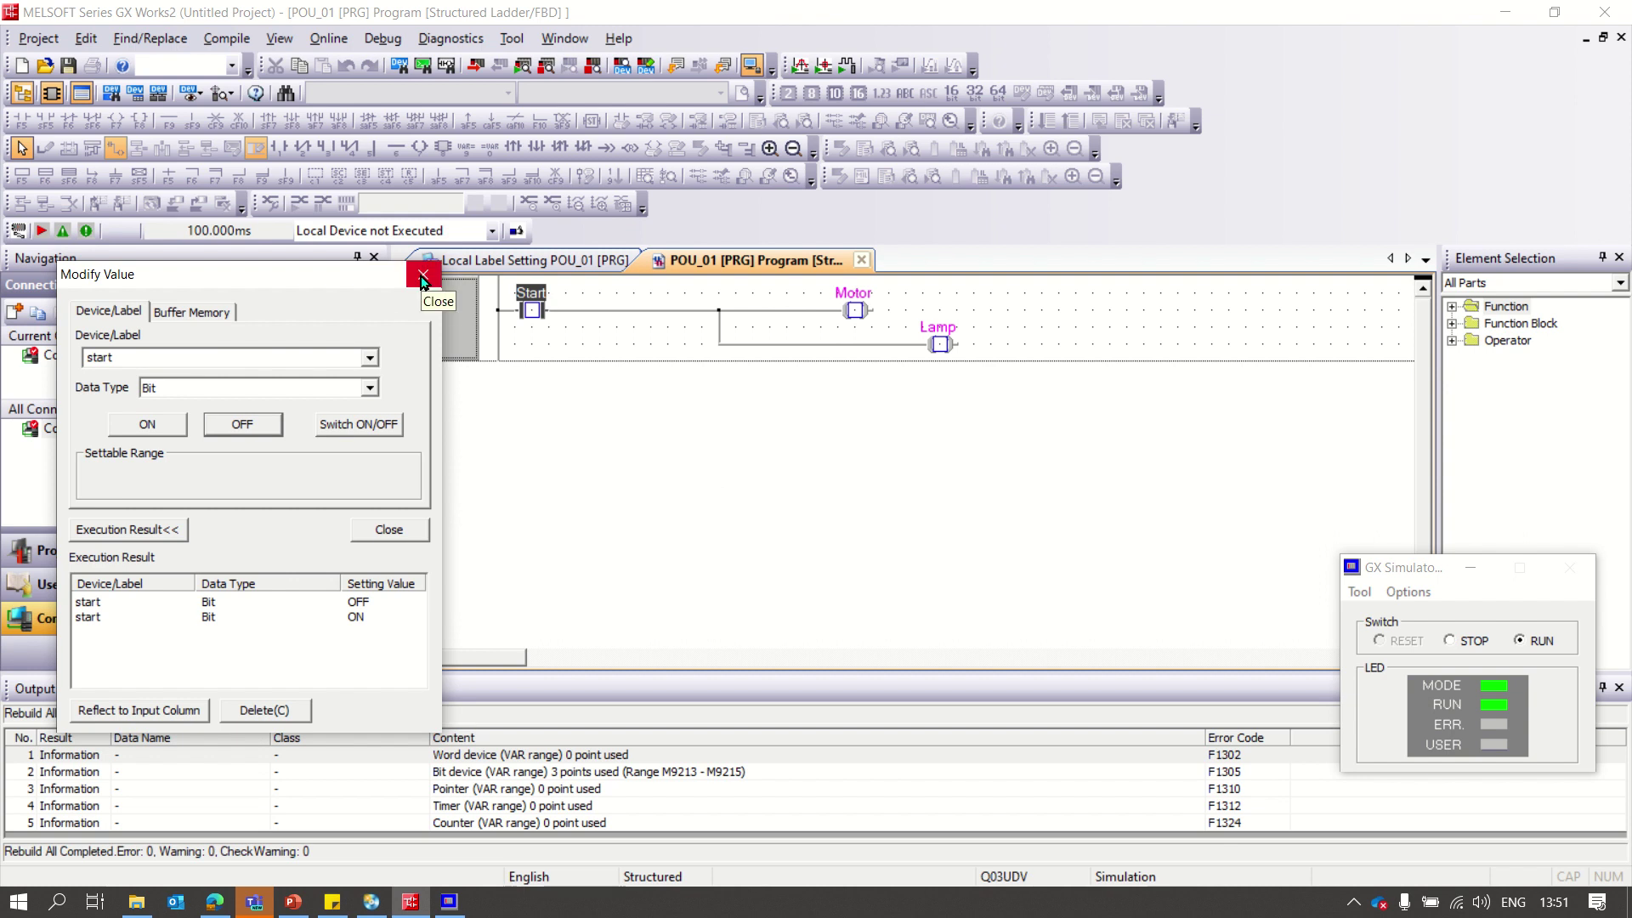
{"action": "left_click", "coordinate": [377, 528]}
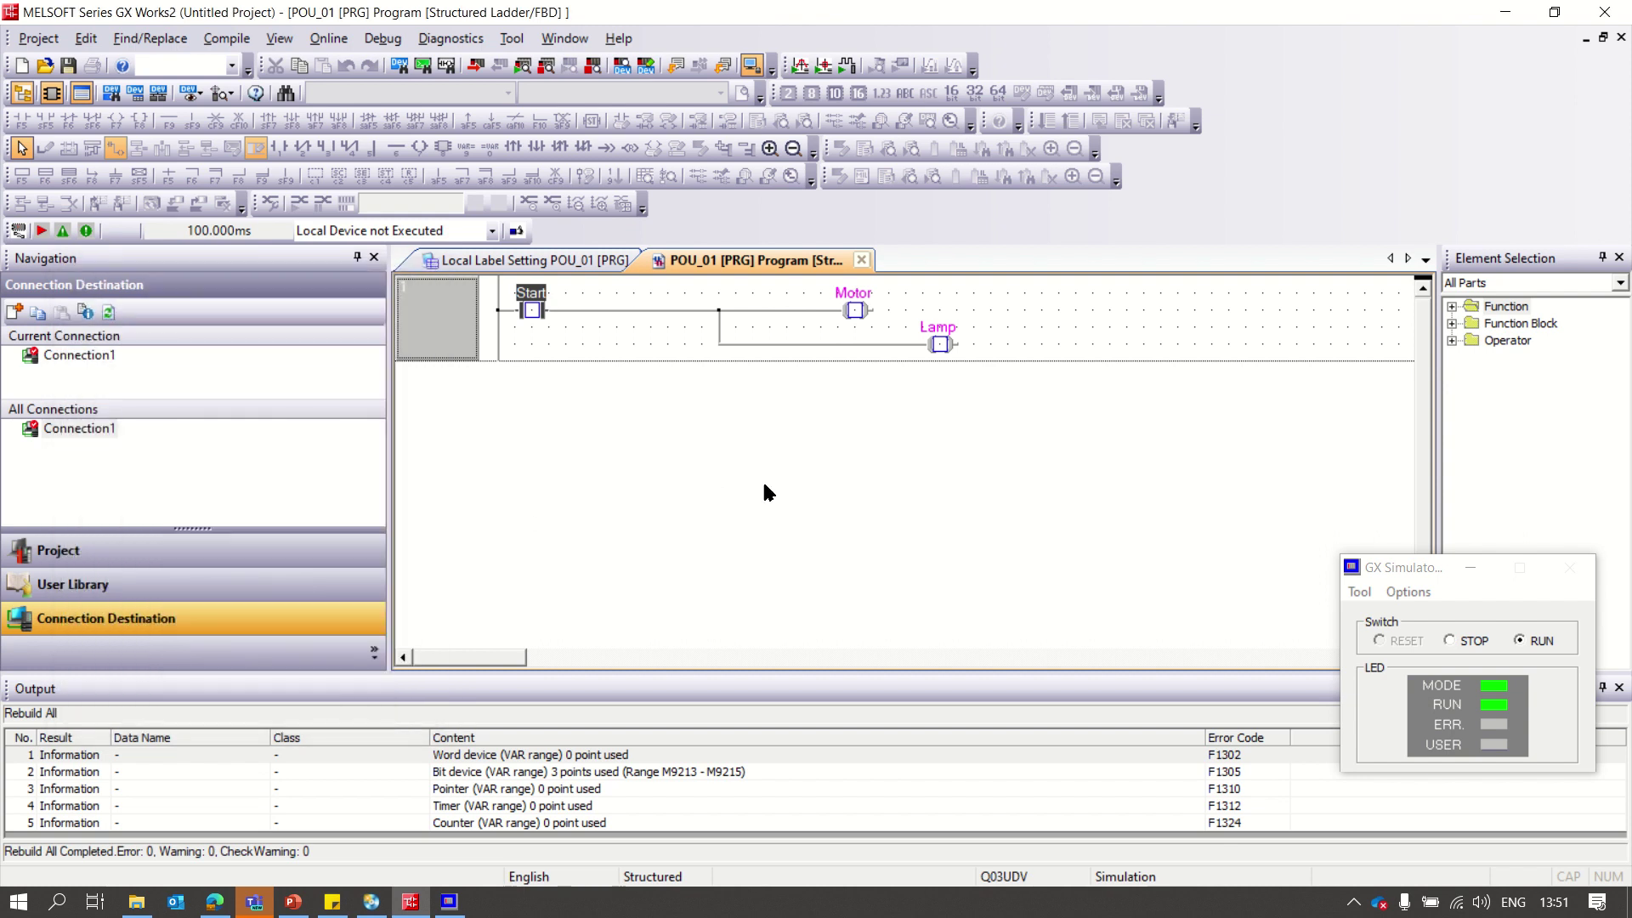
Step: Stop and restart the simulation so the program is rewritten to the simulated PLC
{"action": "left_click", "coordinate": [328, 39]}
{"action": "left_click", "coordinate": [383, 39]}
{"action": "left_click", "coordinate": [383, 39]}
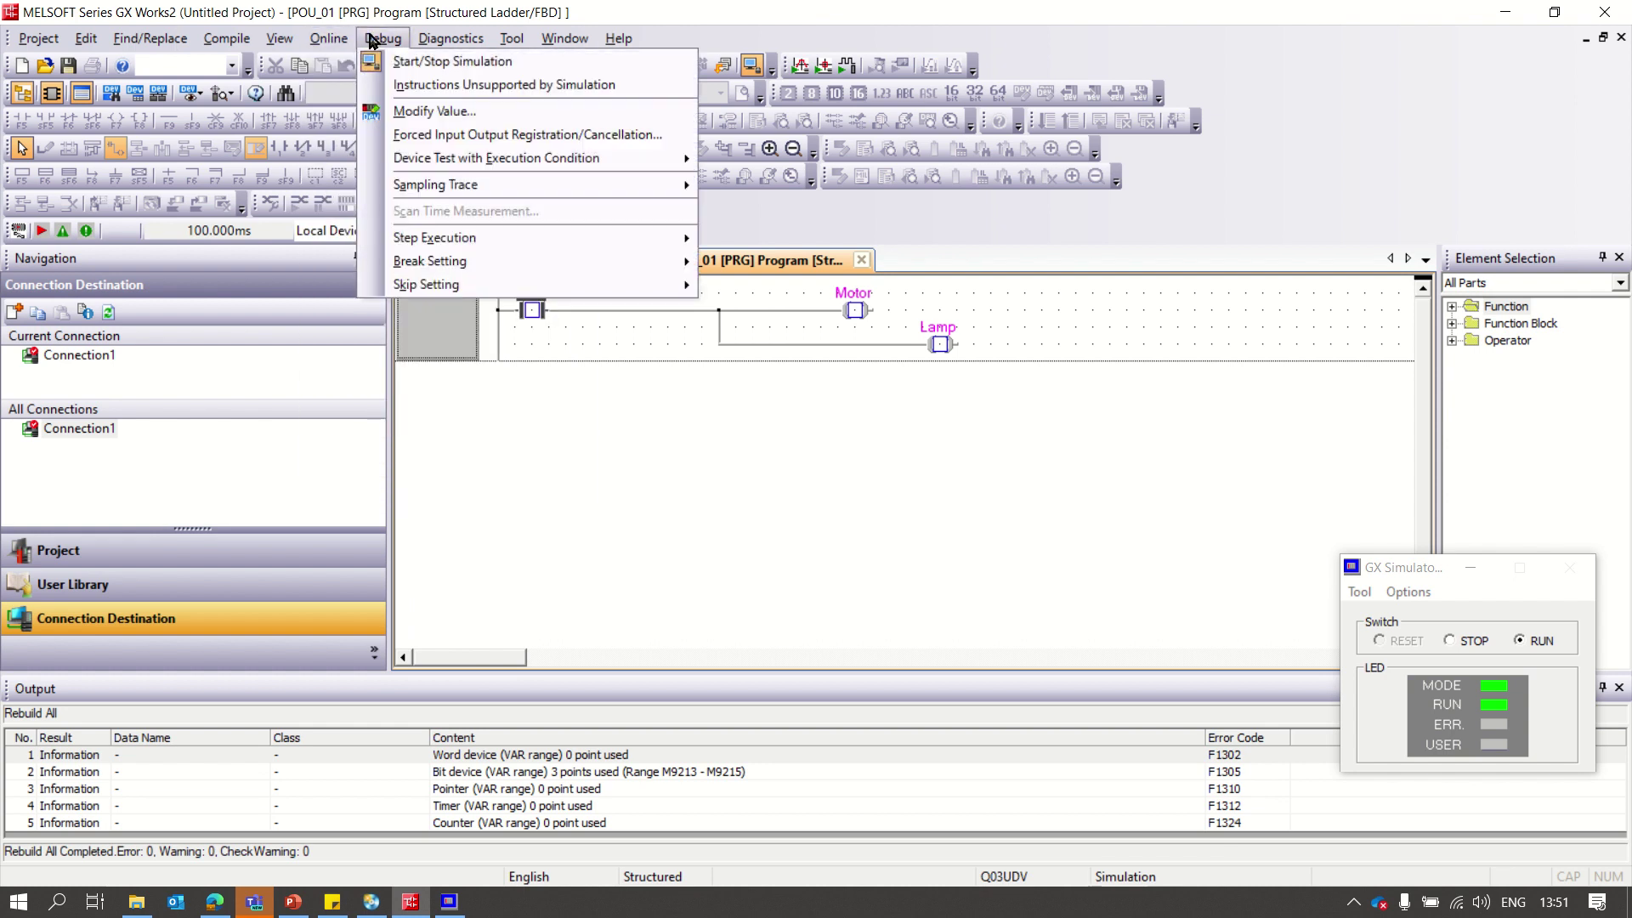
{"action": "left_click", "coordinate": [406, 62]}
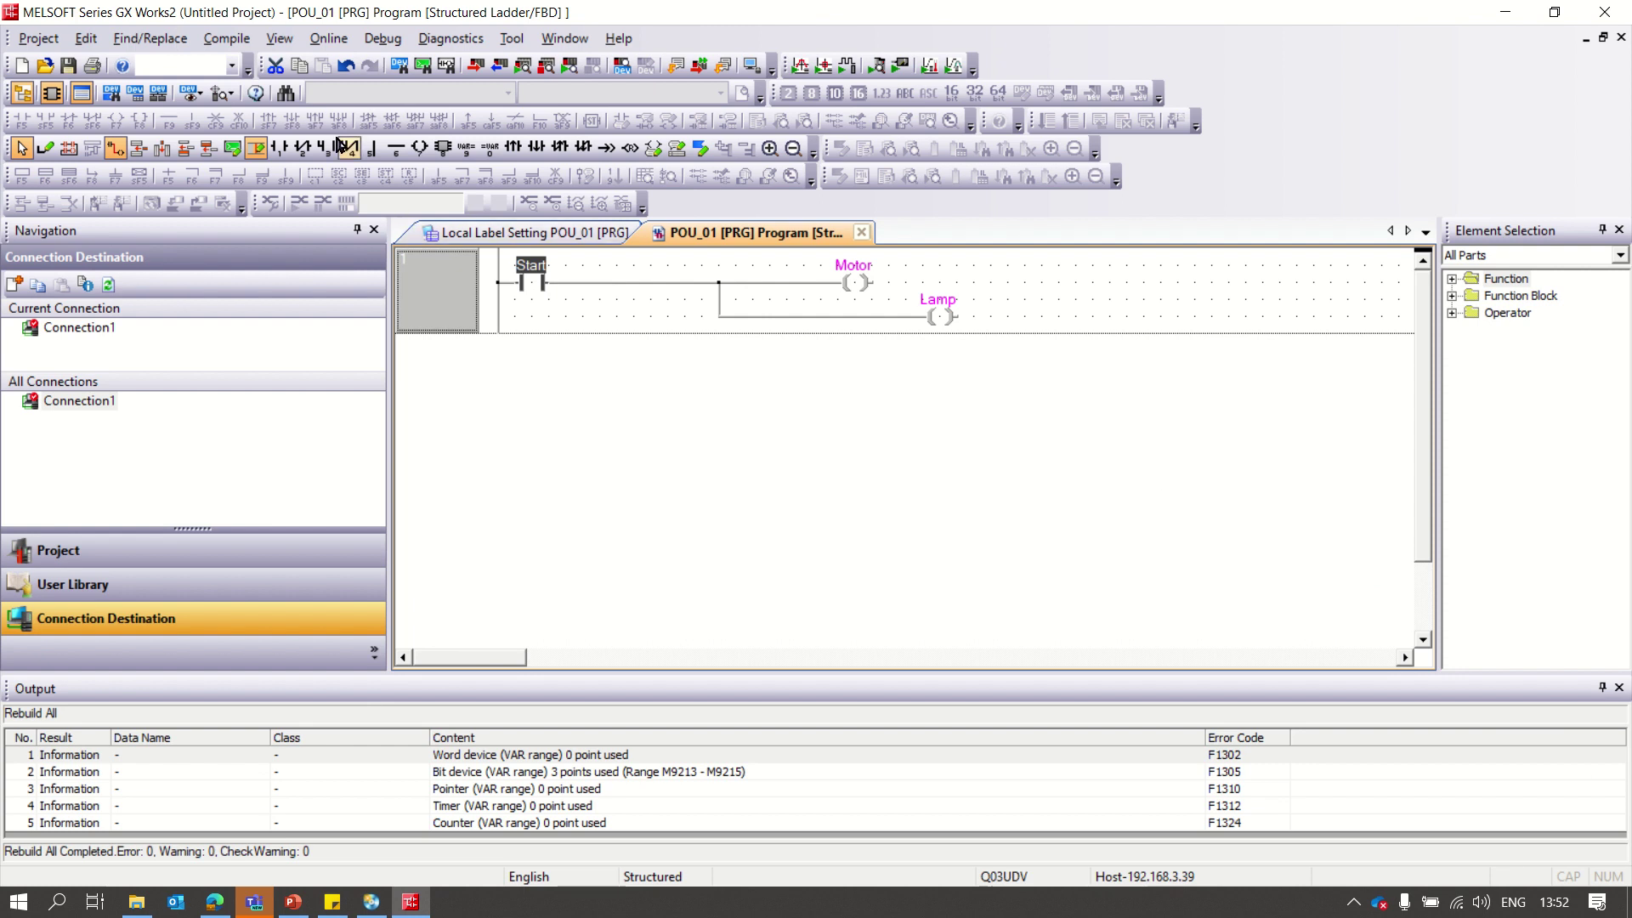
{"action": "left_click", "coordinate": [332, 39]}
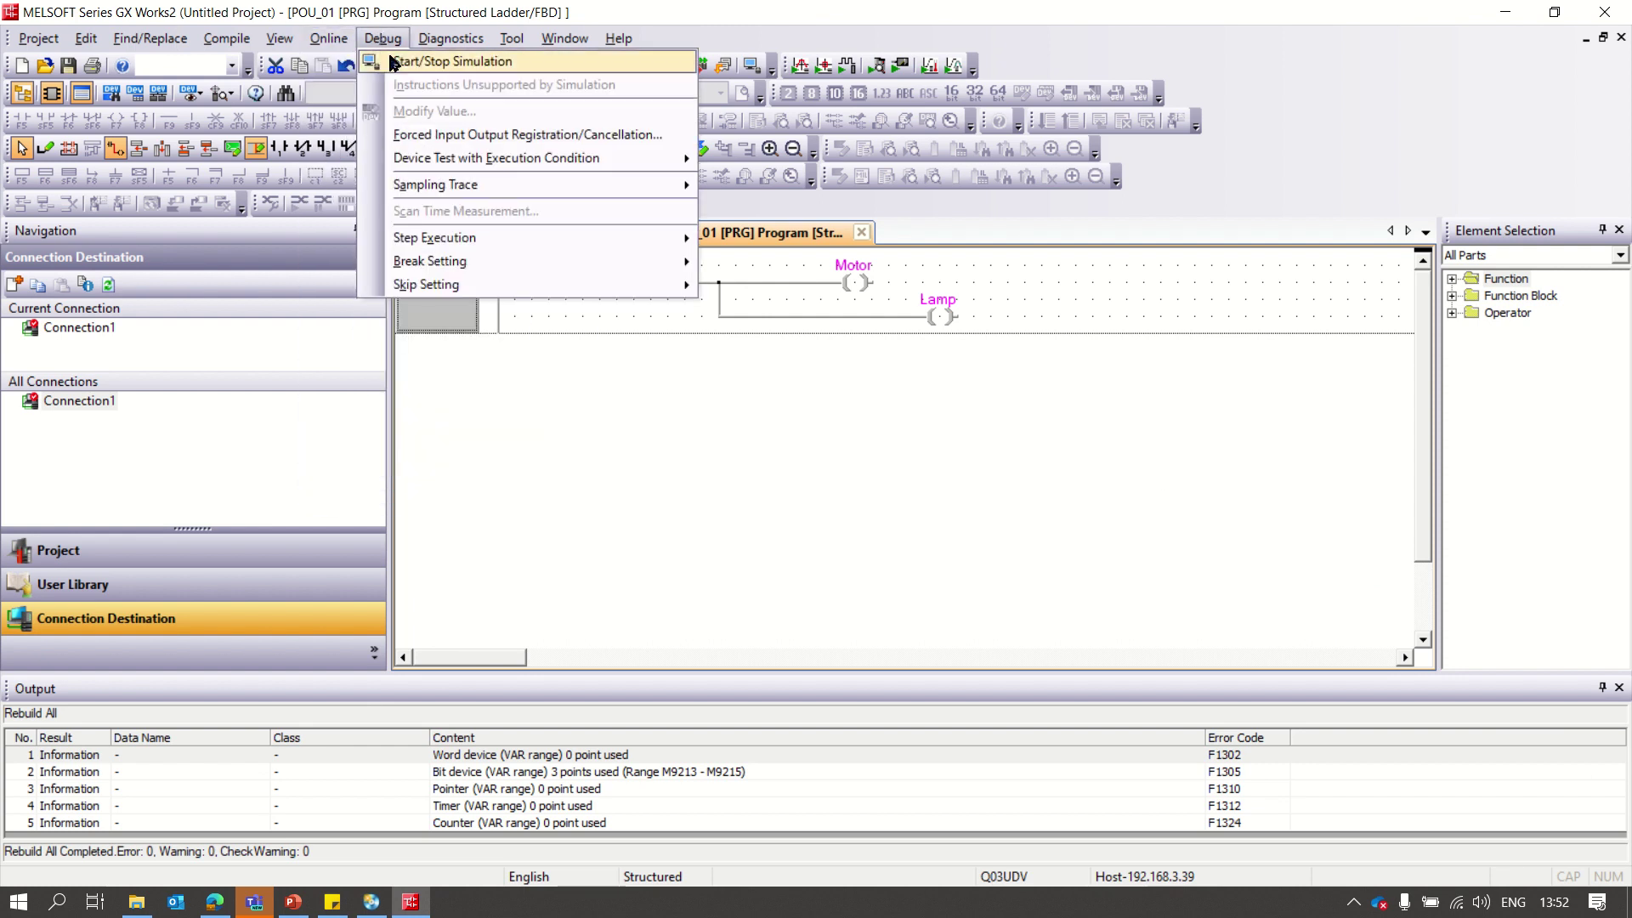
{"action": "left_click", "coordinate": [396, 62]}
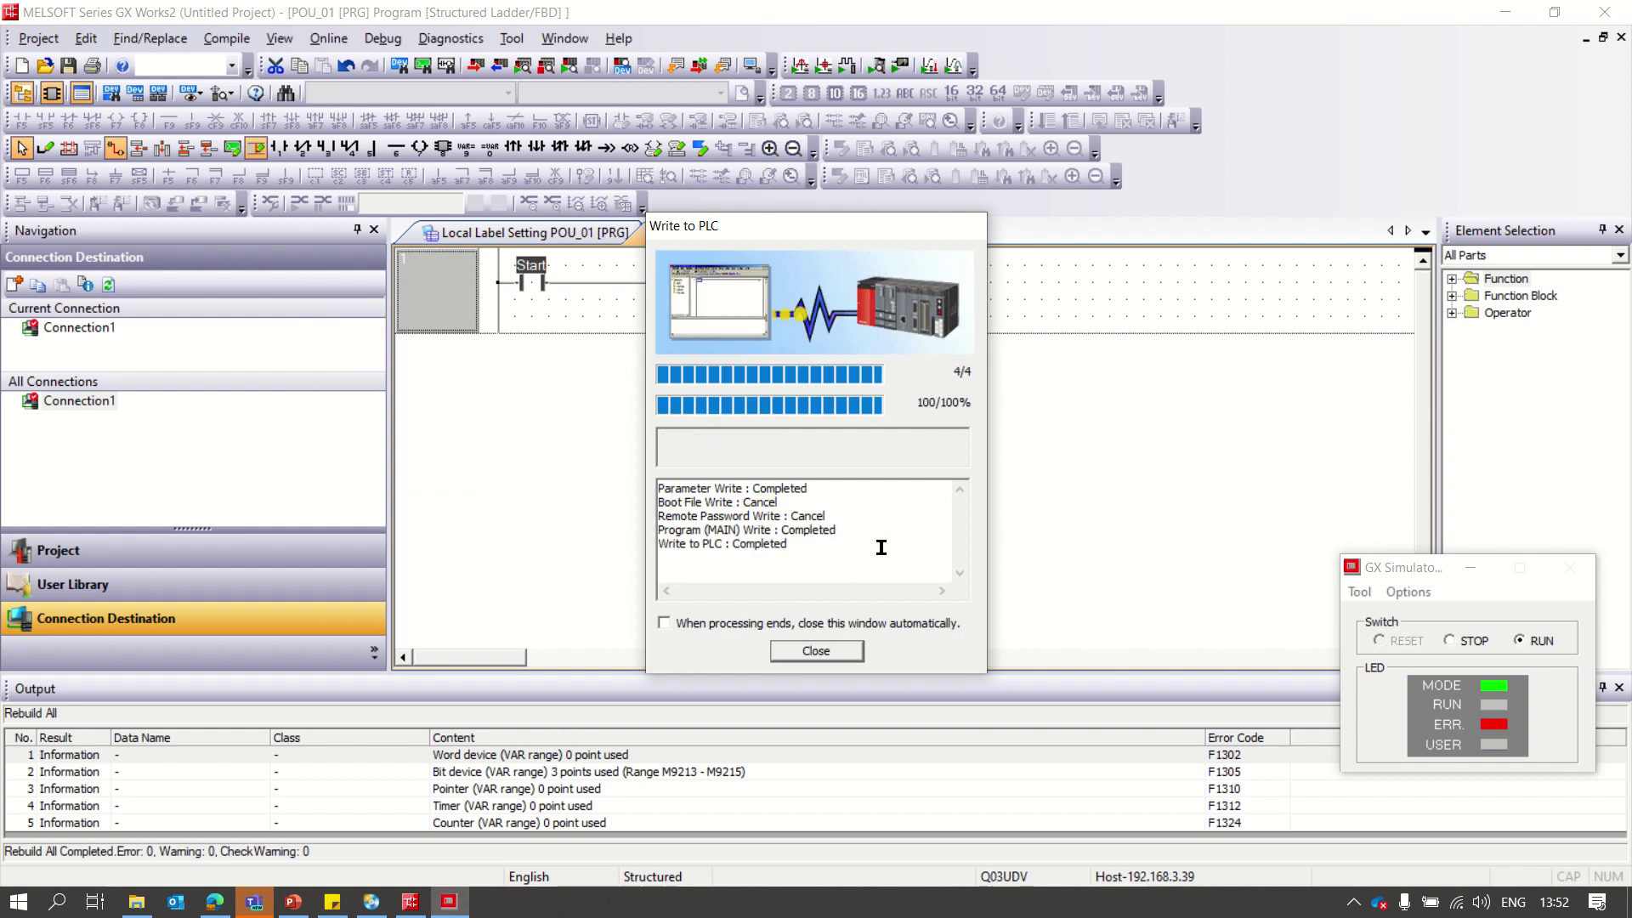
{"action": "left_click", "coordinate": [816, 650]}
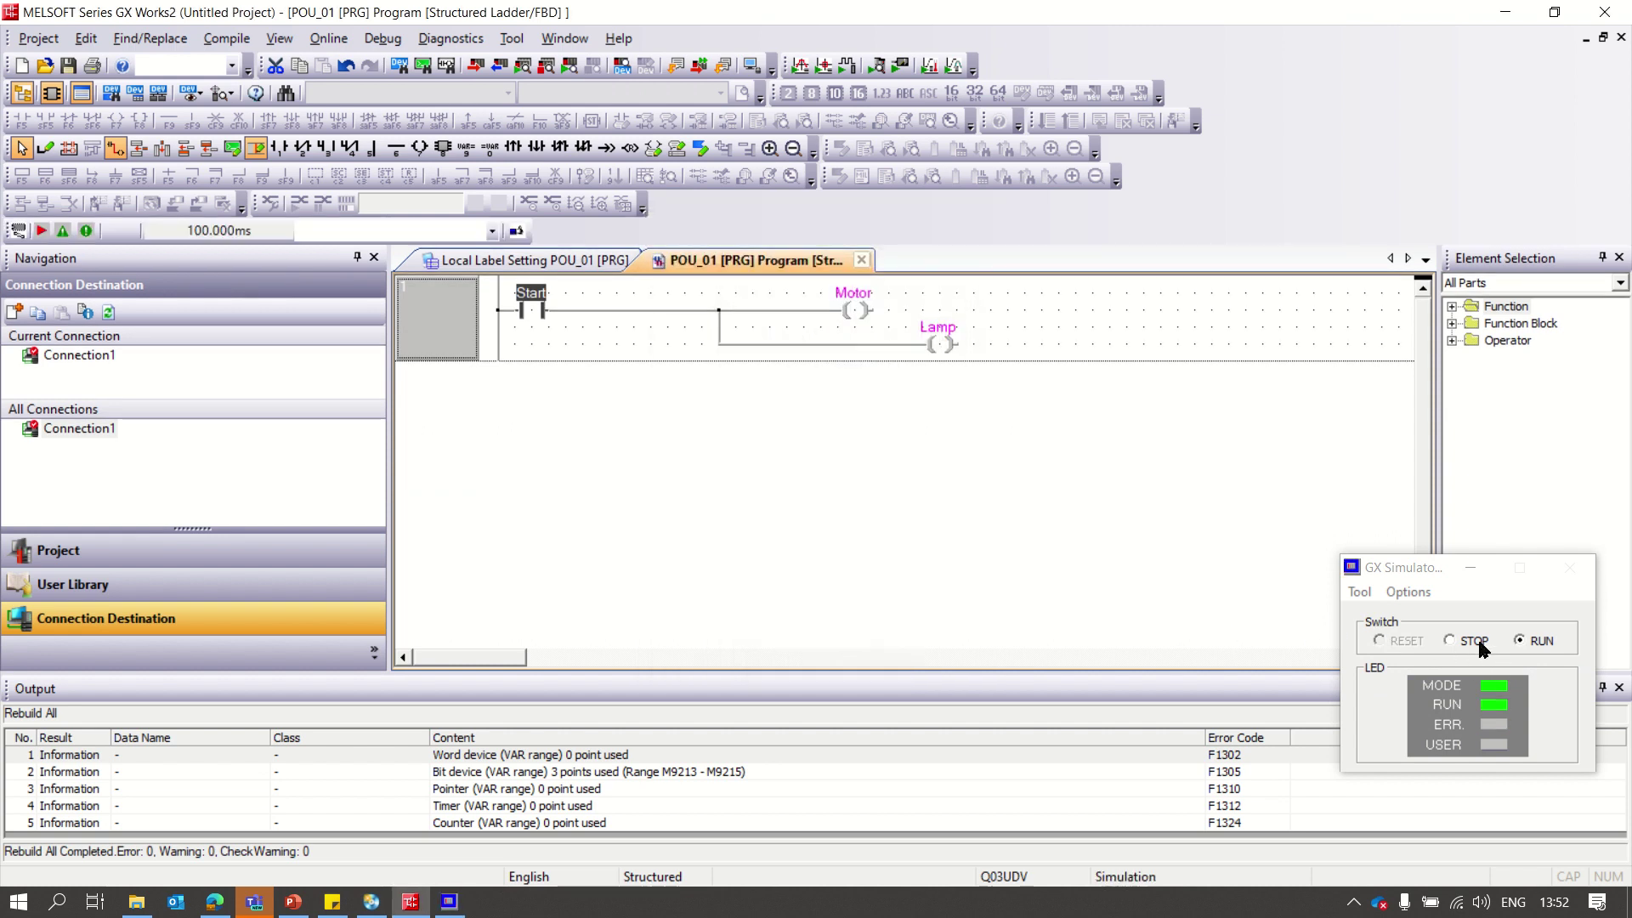
Step: Cycle GX Simulator through STOP and reset back to RUN, dismiss the error, and resume ladder monitoring
{"action": "left_click", "coordinate": [1474, 644]}
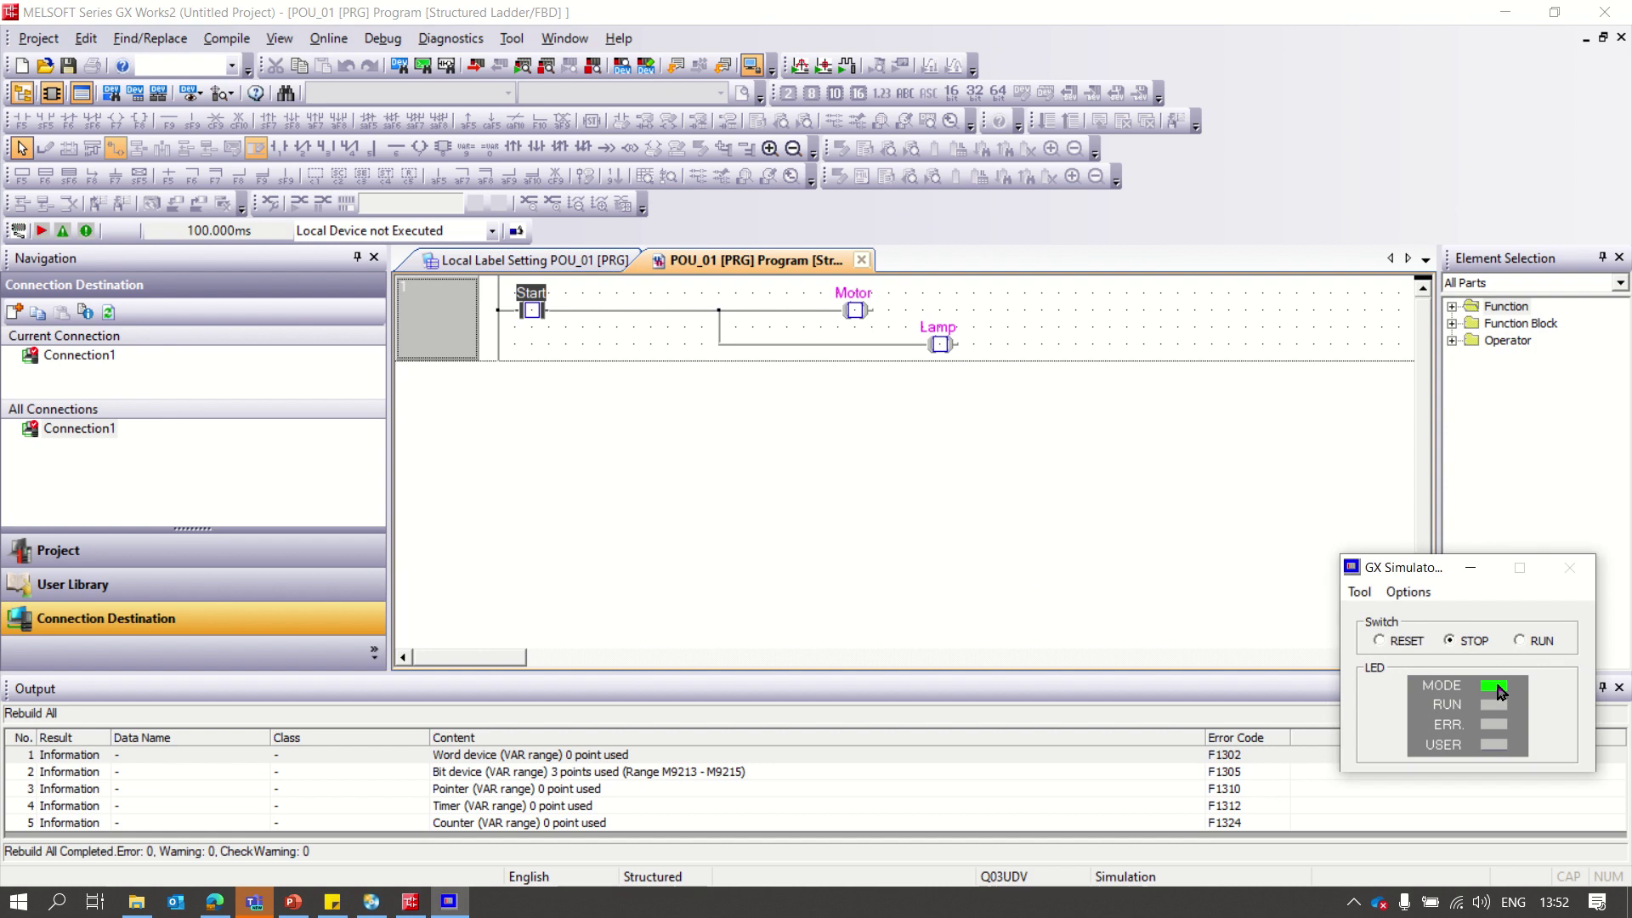
{"action": "left_click", "coordinate": [1406, 646]}
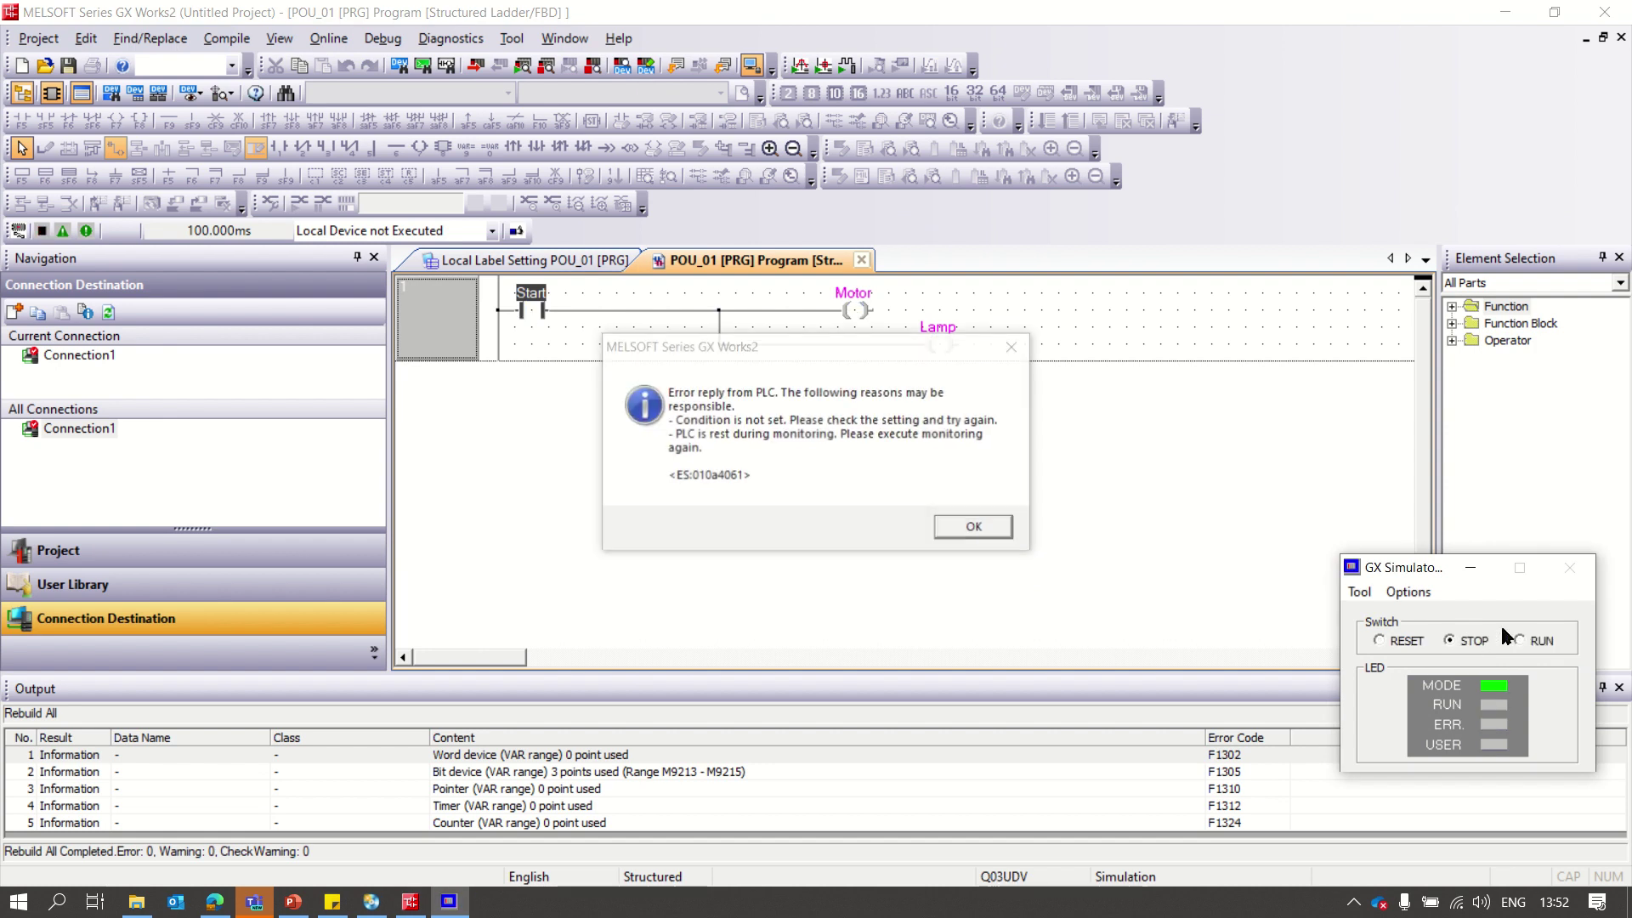
{"action": "left_click", "coordinate": [986, 524]}
{"action": "left_click", "coordinate": [1534, 642]}
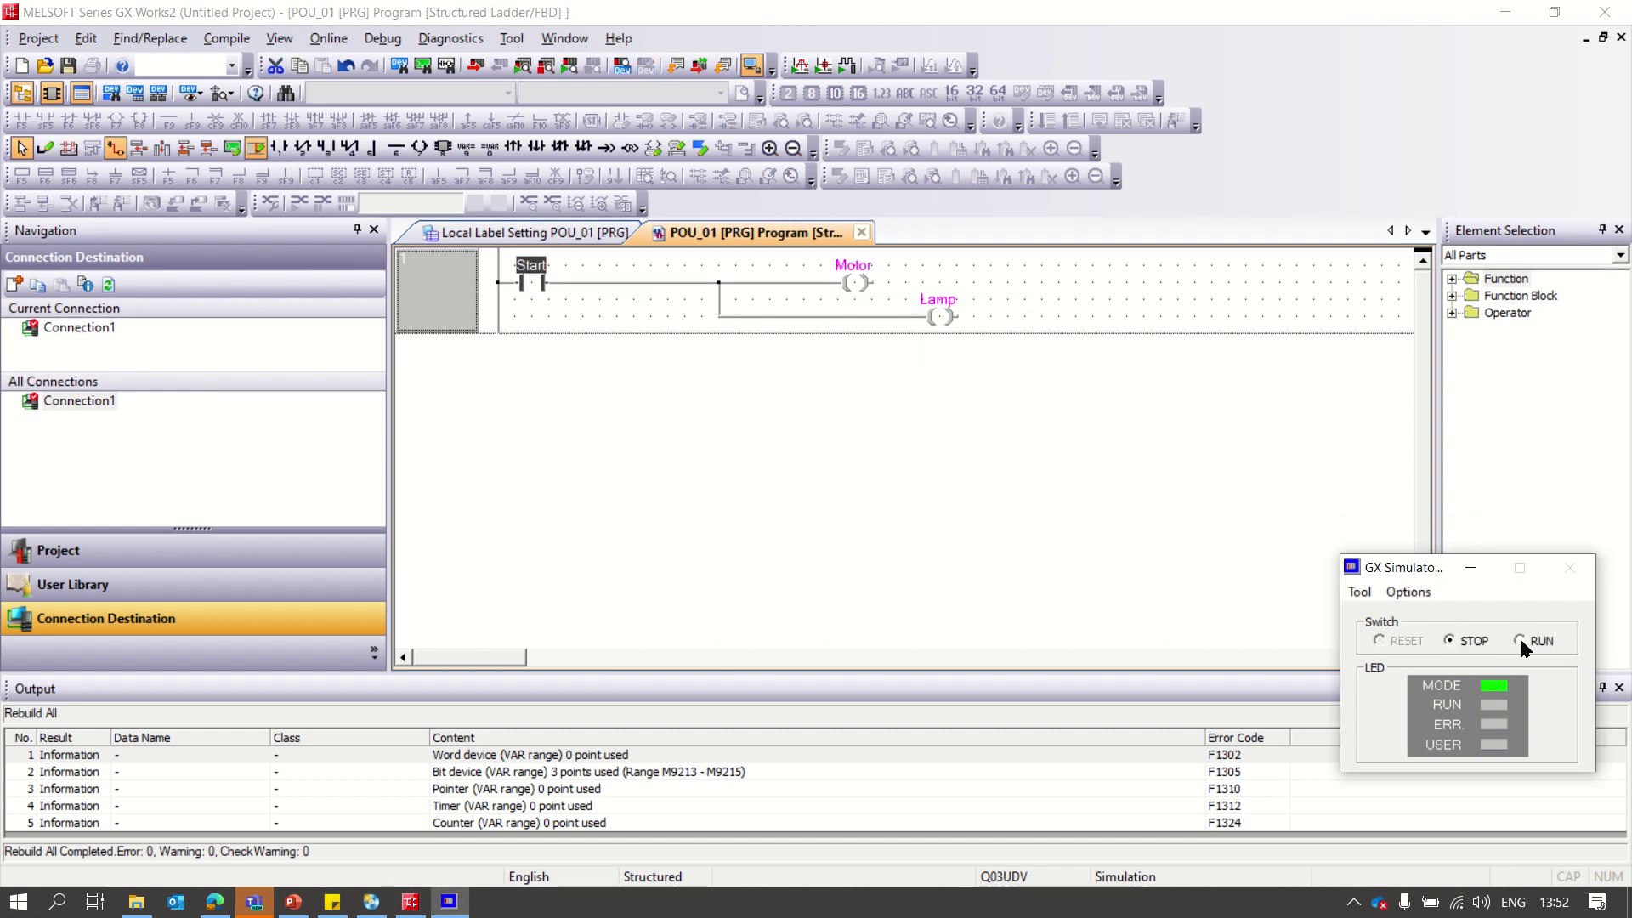
{"action": "left_click", "coordinate": [525, 68]}
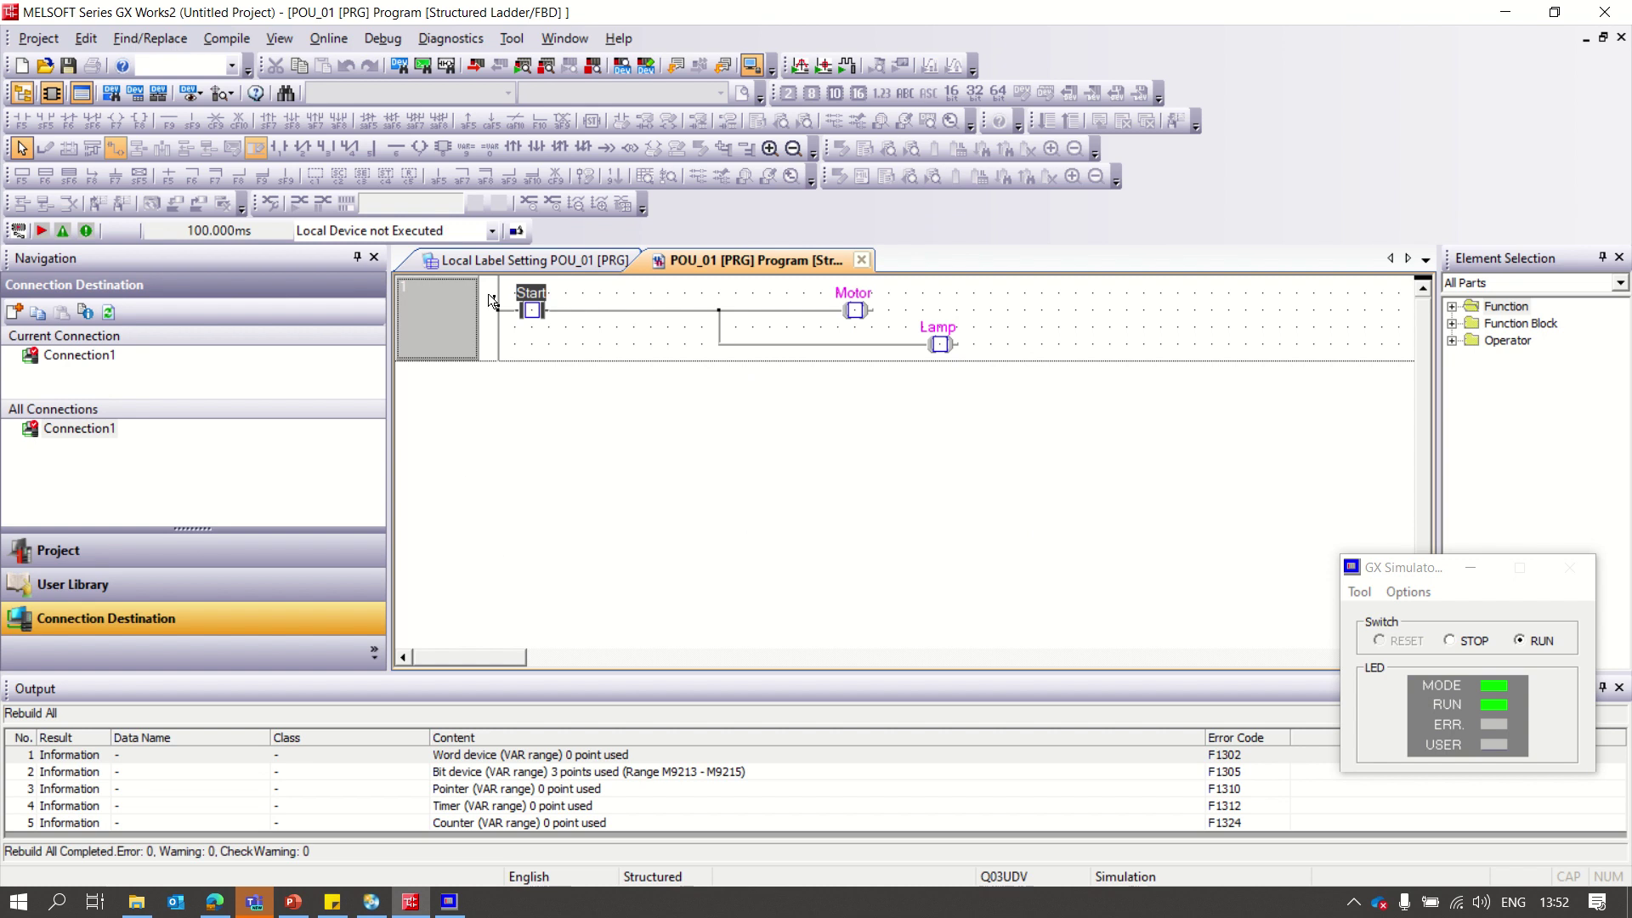
Step: Force the Start contact ON to energise Motor and Lamp, then OFF again via Modify Value
{"action": "mouse_move", "coordinate": [531, 318]}
{"action": "right_click", "coordinate": [533, 318]}
{"action": "left_click", "coordinate": [587, 324]}
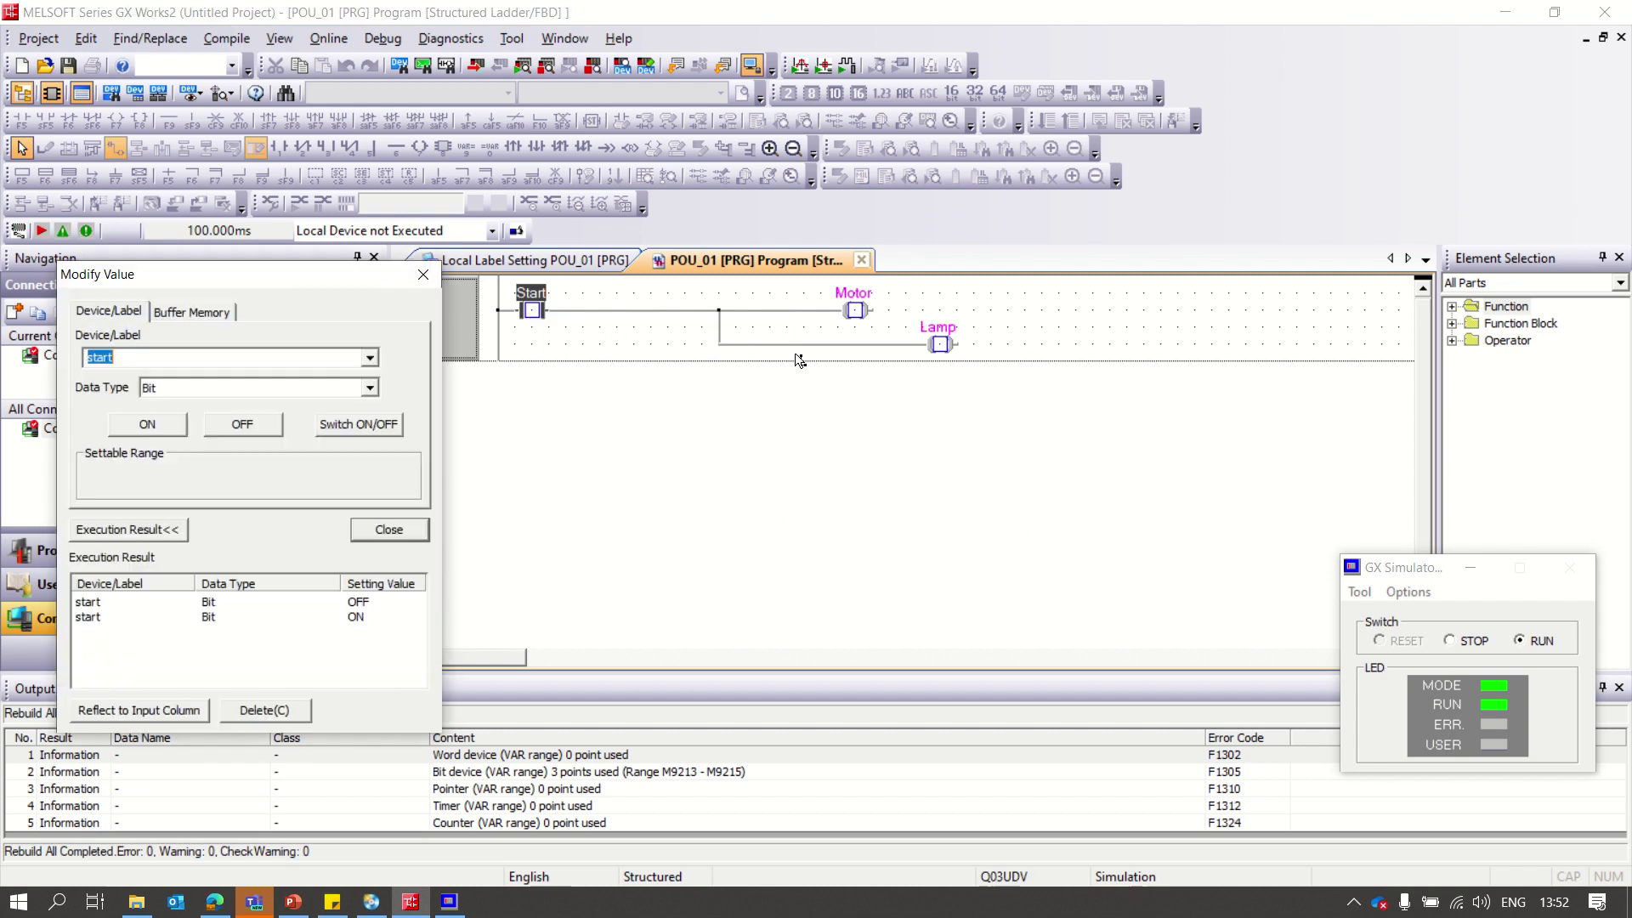
{"action": "left_click", "coordinate": [155, 427]}
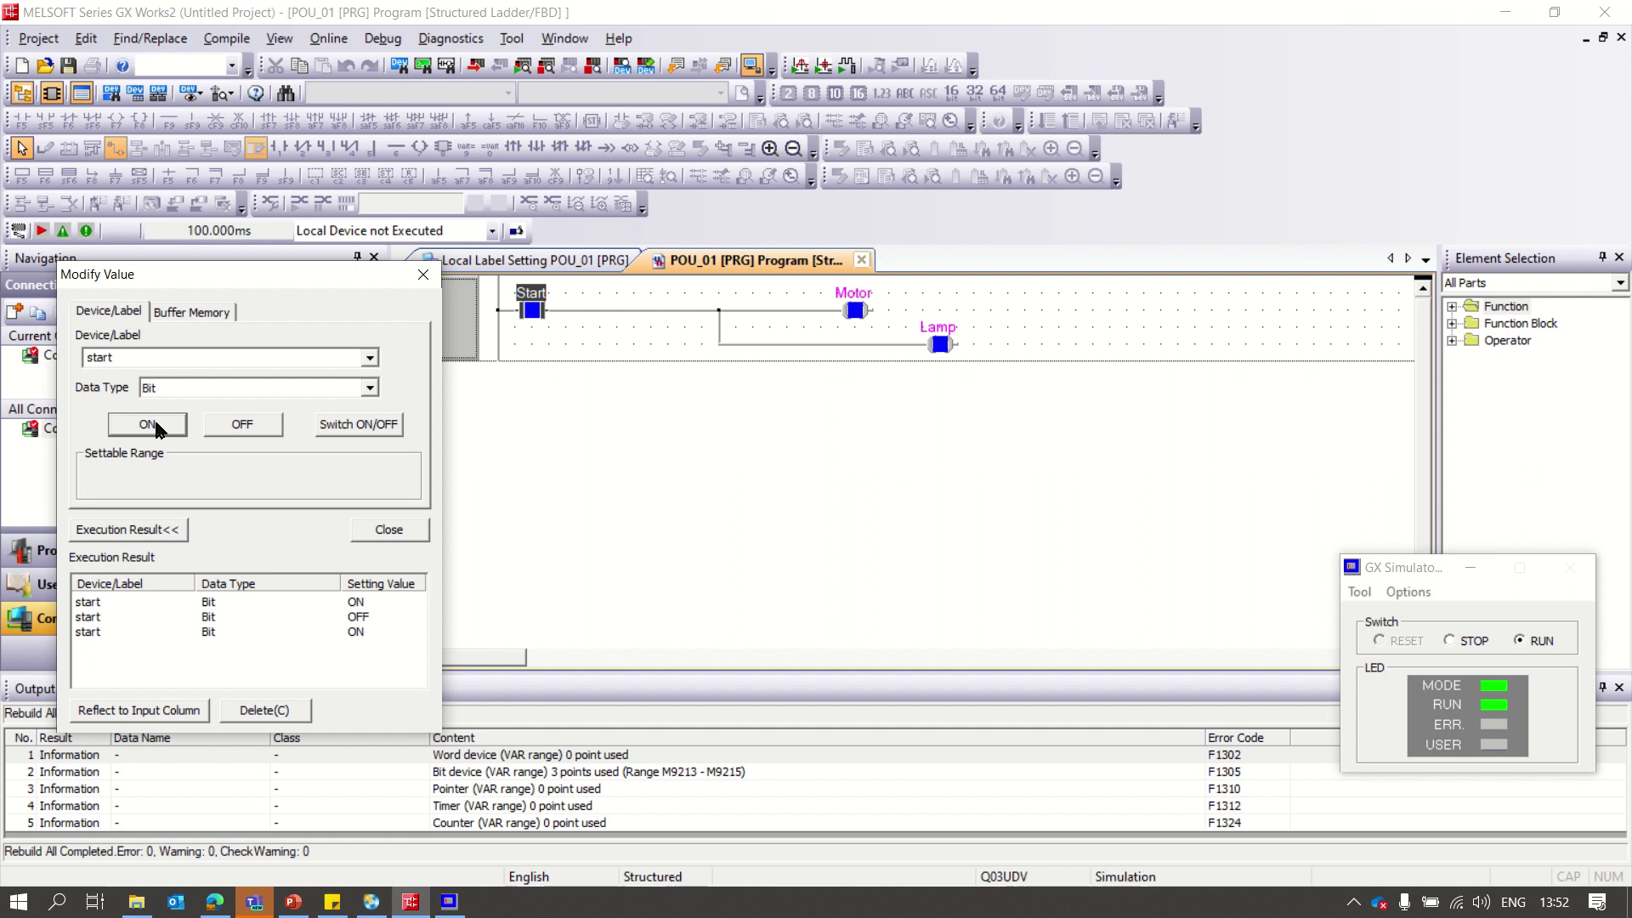
{"action": "left_click", "coordinate": [157, 427]}
{"action": "left_click", "coordinate": [241, 426]}
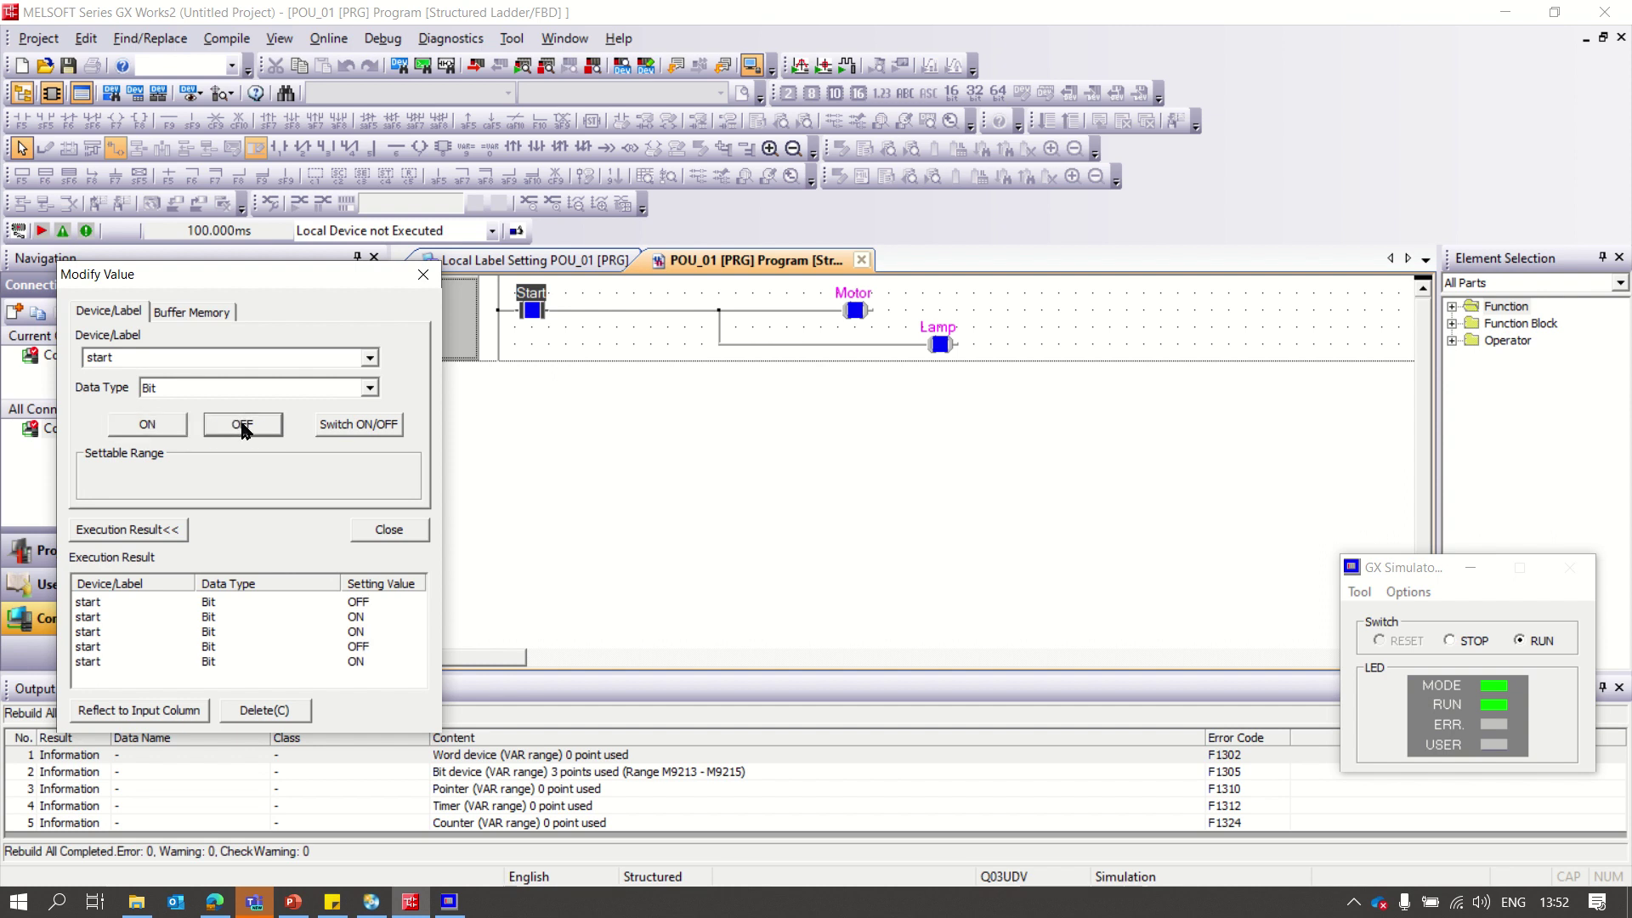